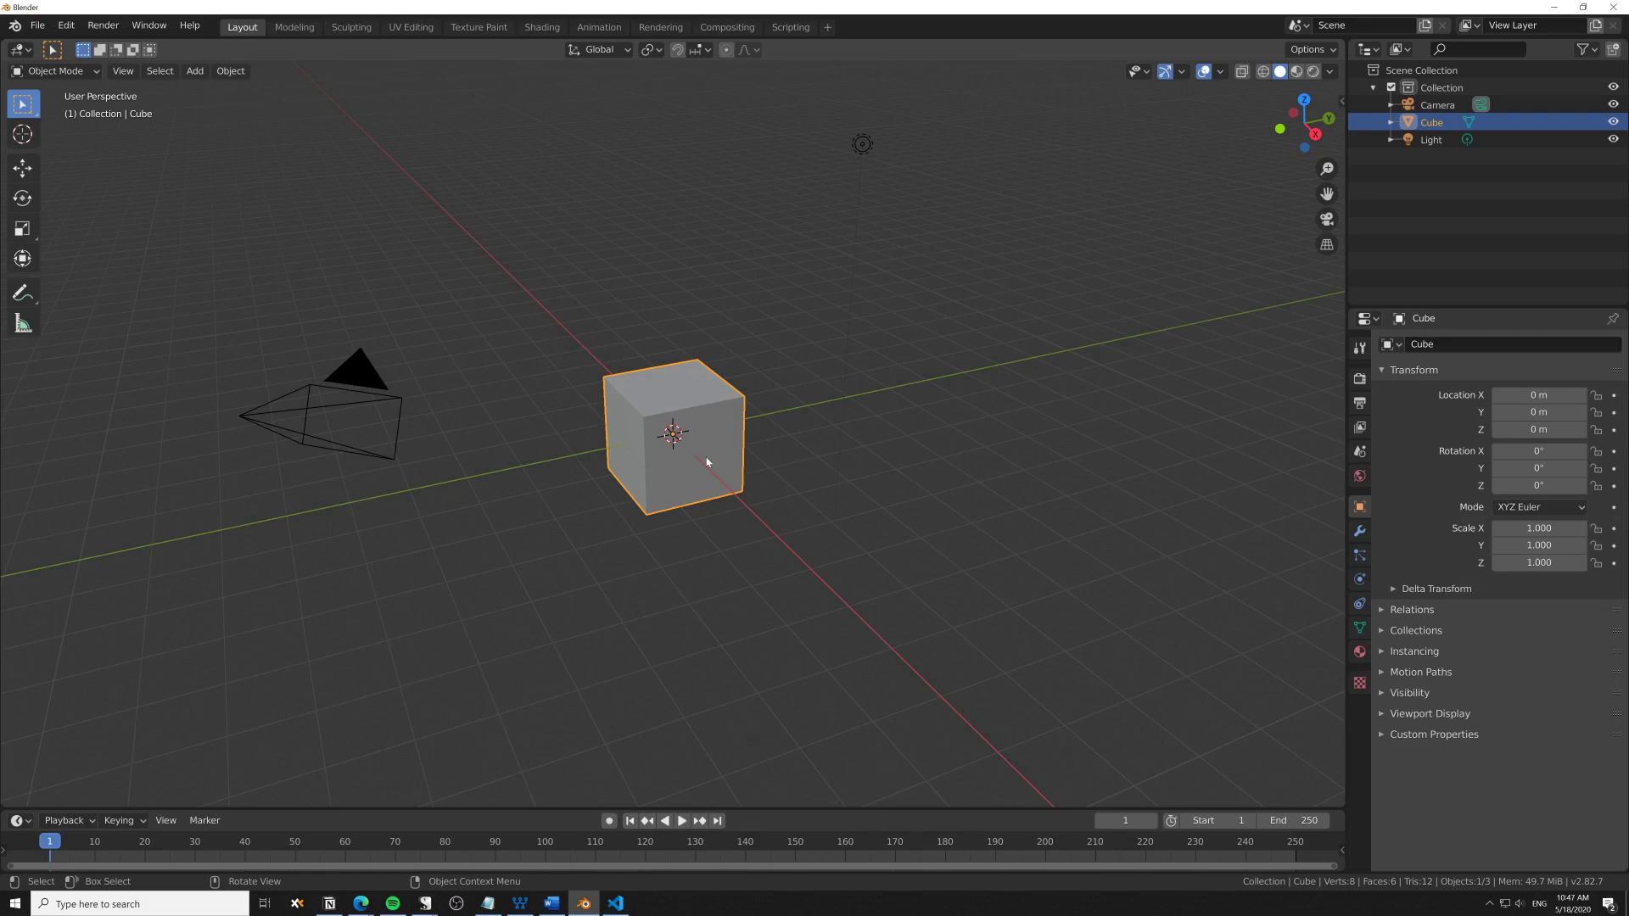
# Subdivide the cube's mesh in Edit Mode with 10 cuts
pyautogui.moveTo(695, 450); pyautogui.dragTo(710, 431, button='middle')
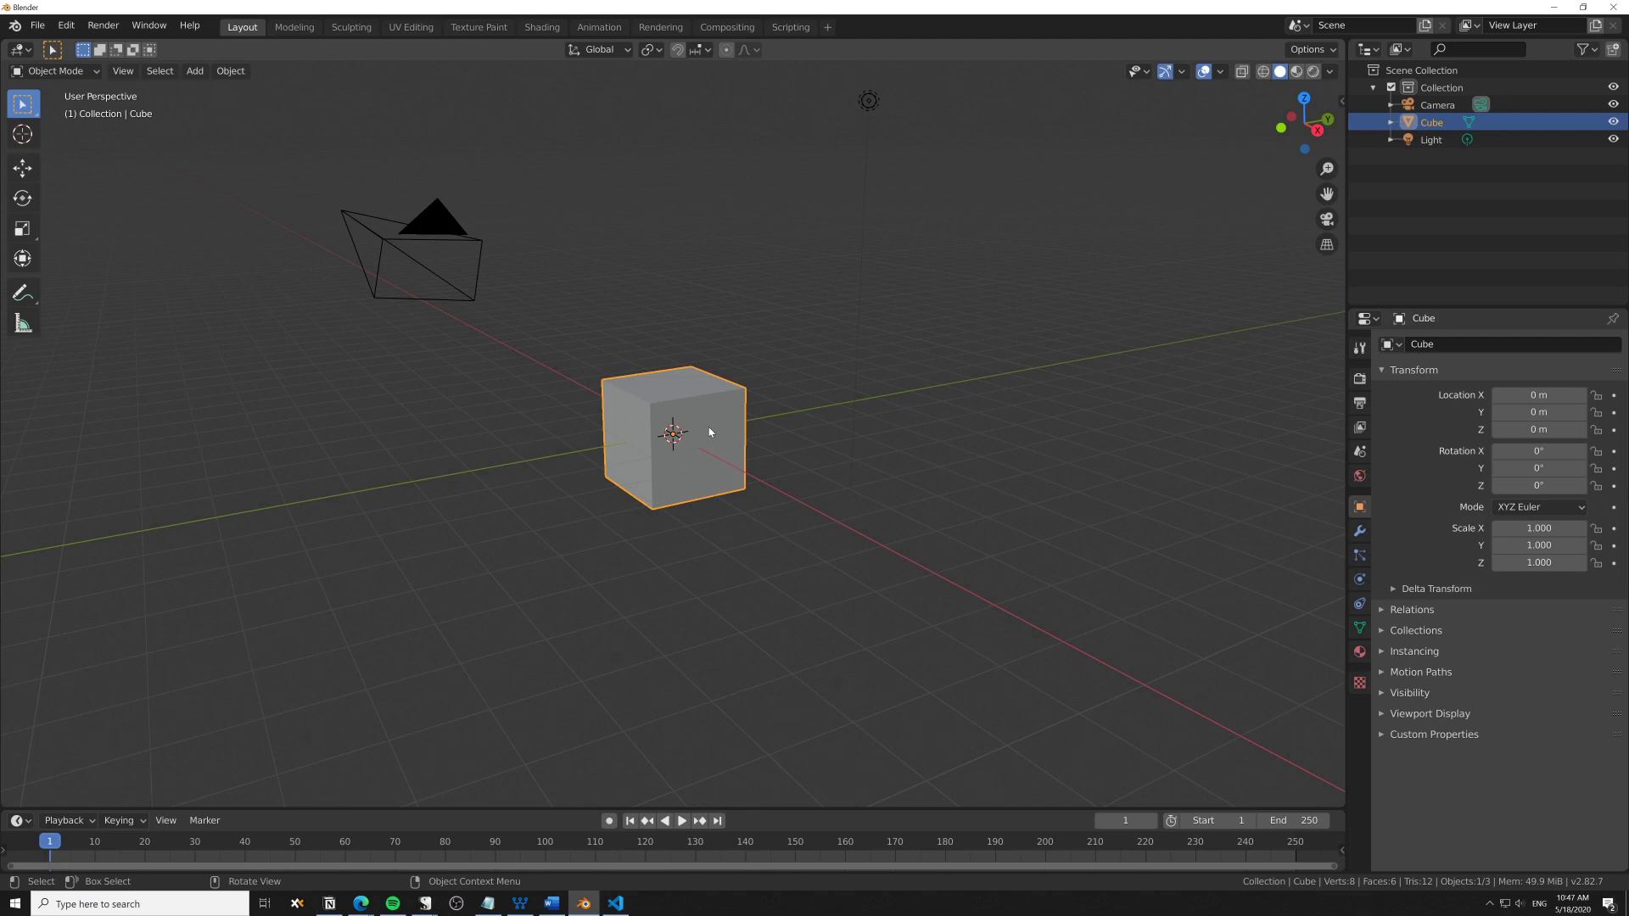
pyautogui.moveTo(772, 467); pyautogui.dragTo(789, 466, button='middle')
pyautogui.scroll(3, 790, 466)
pyautogui.press('Tab')
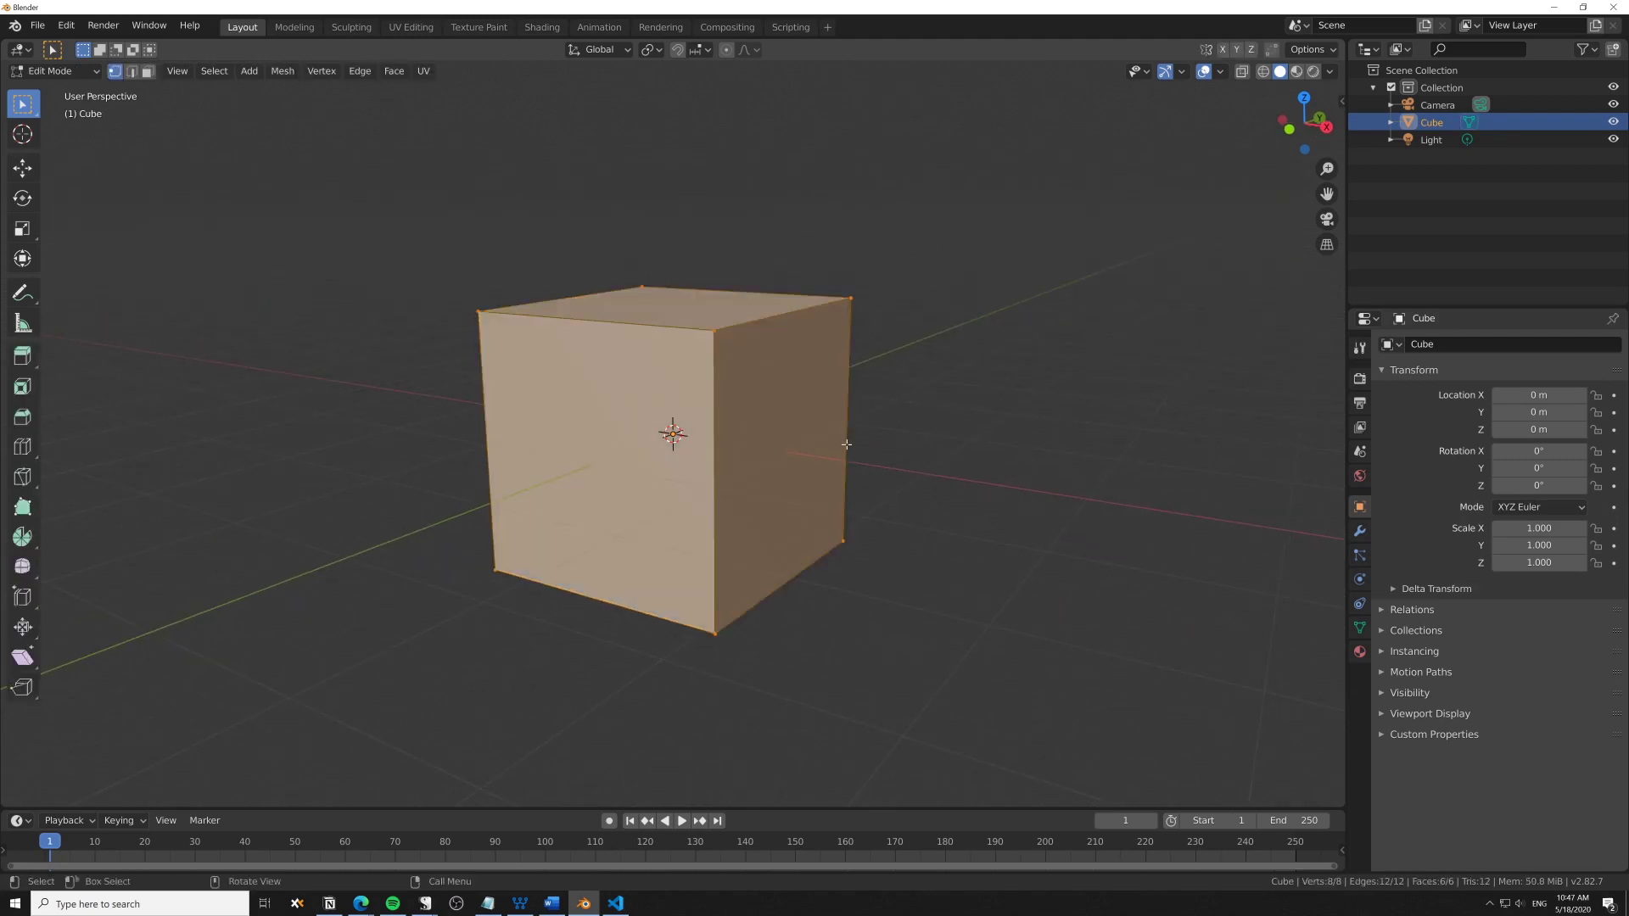
pyautogui.rightClick(741, 441)
pyautogui.click(751, 437)
pyautogui.rightClick(751, 440)
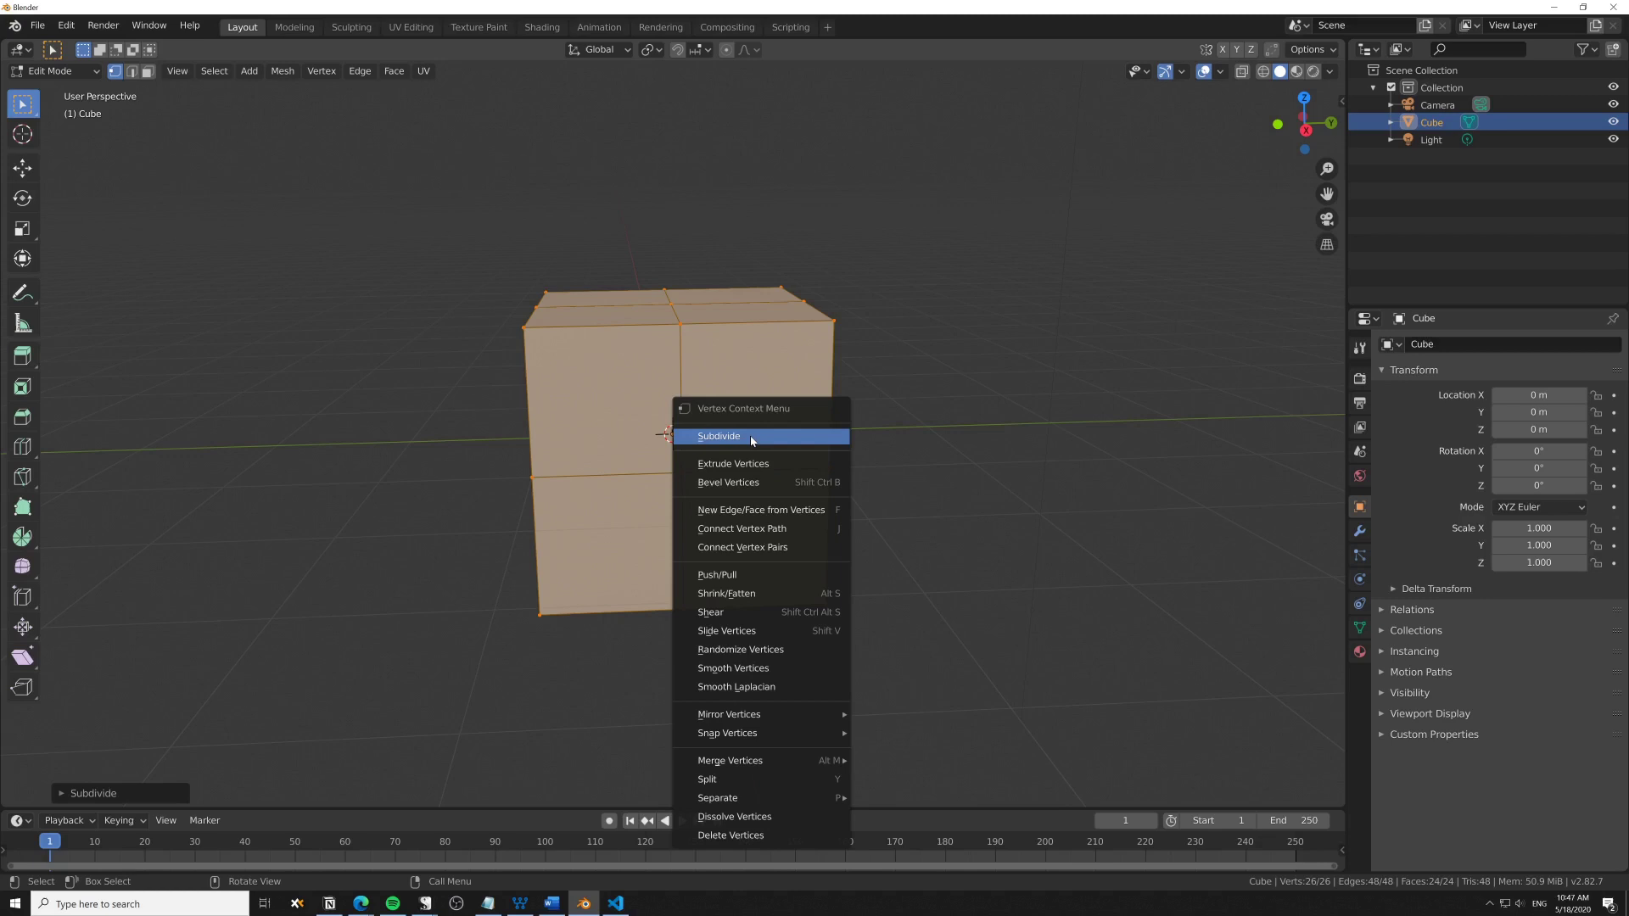
pyautogui.click(85, 794)
pyautogui.click(230, 677)
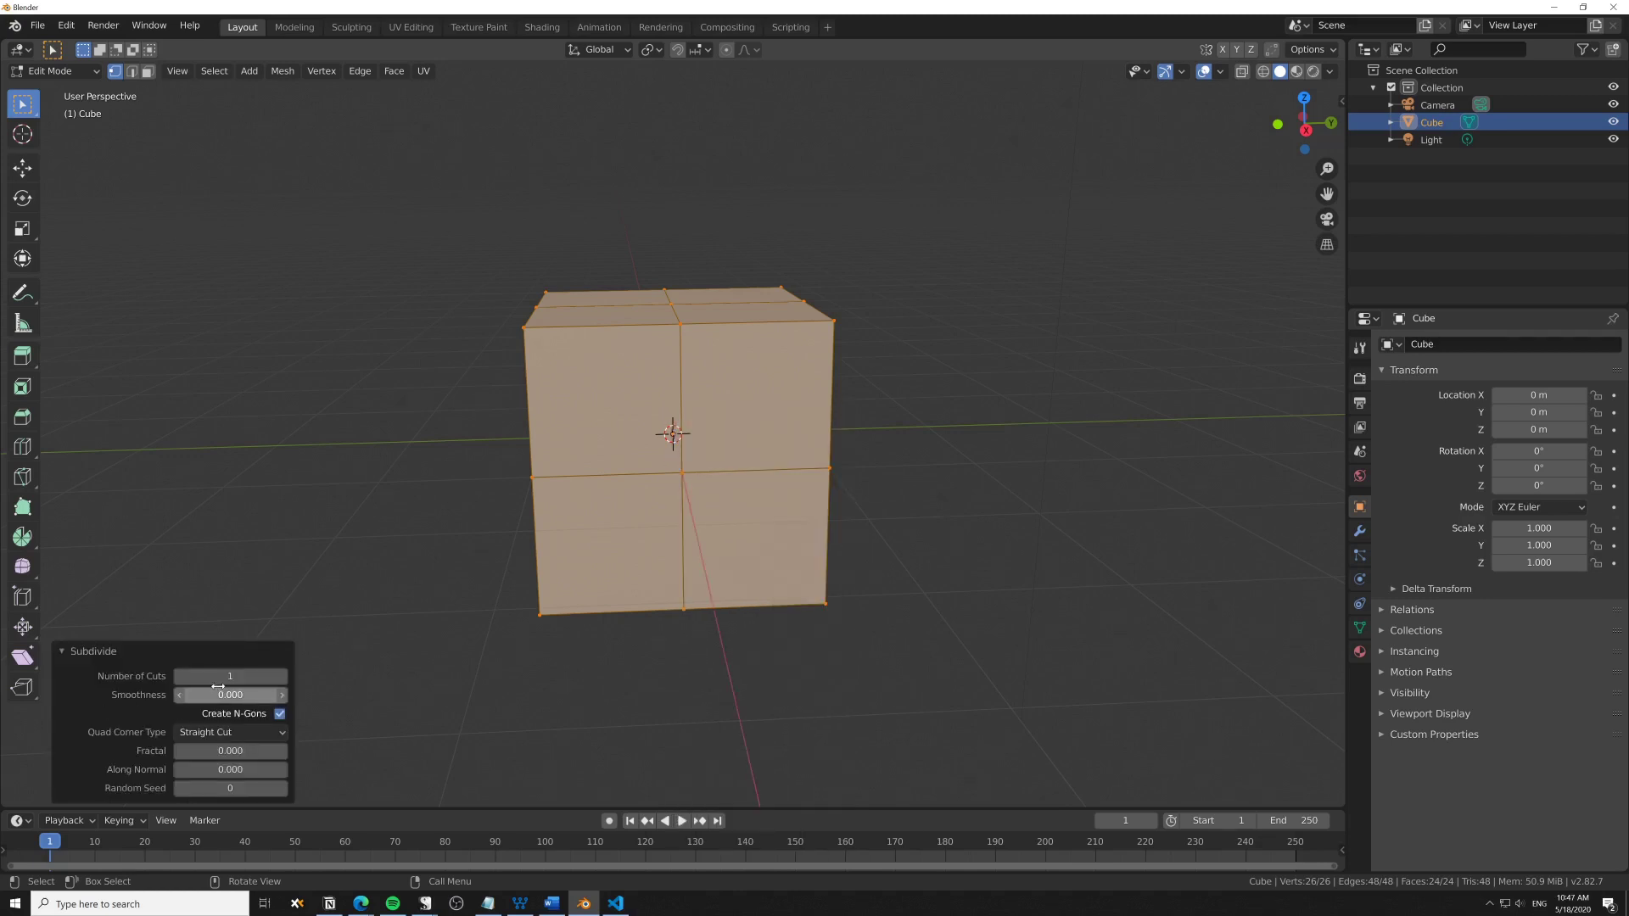
pyautogui.write('10')
pyautogui.press('Return')
# Add a level-2 Subdivision Surface modifier to the cube with Ctrl+2
pyautogui.press('Tab')
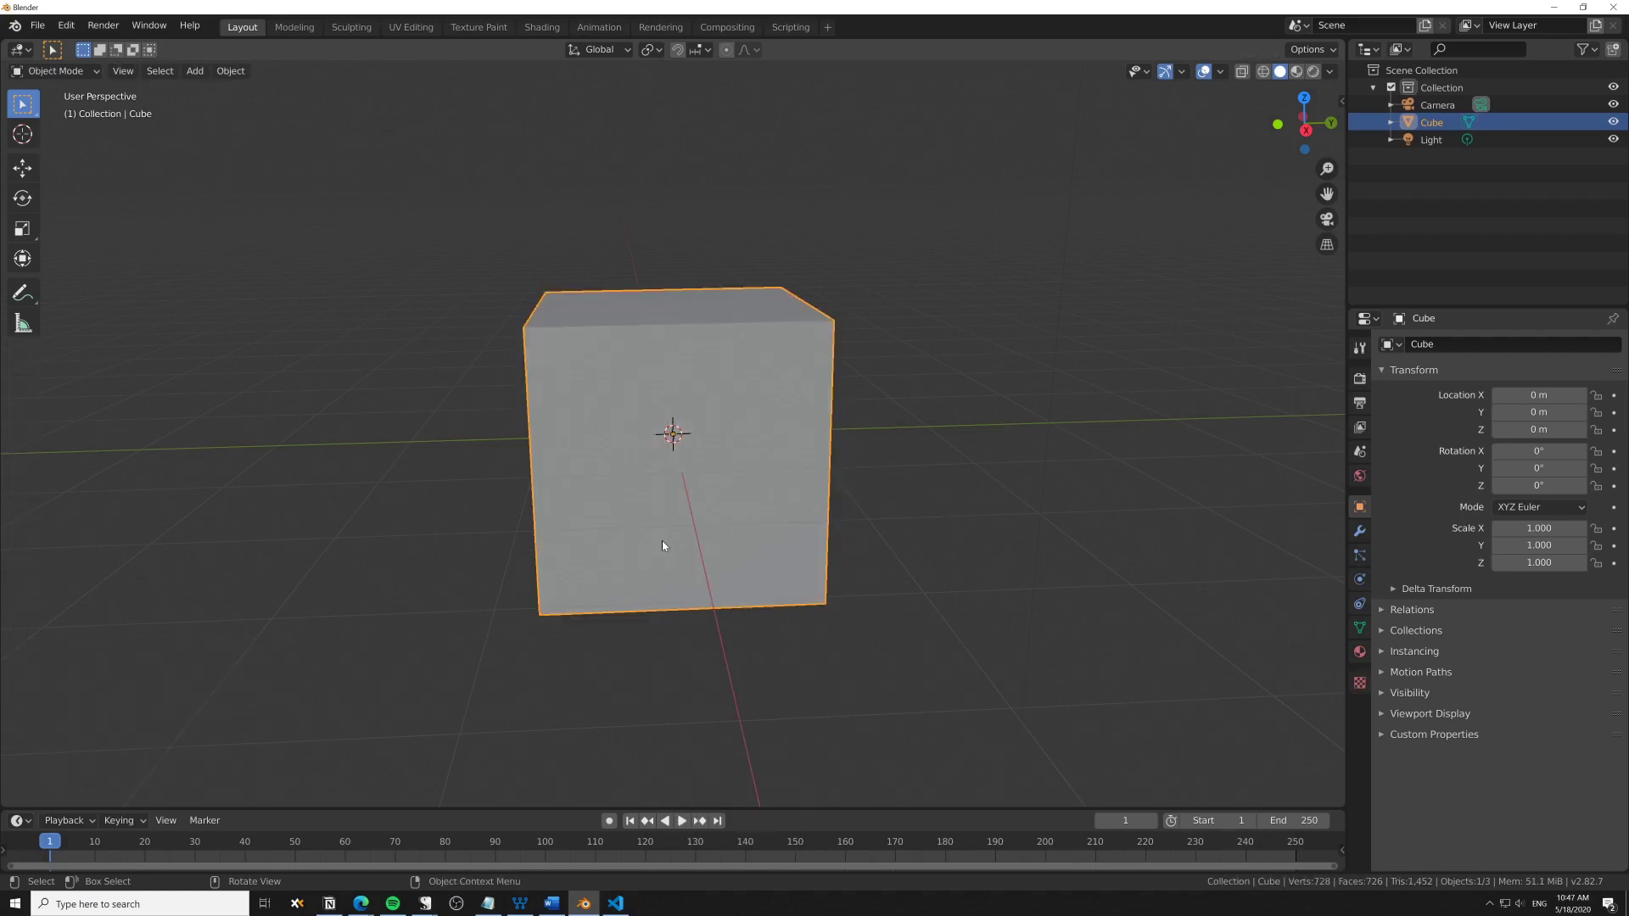
pyautogui.press('ctrl')
pyautogui.hotkey('ctrl', '2')
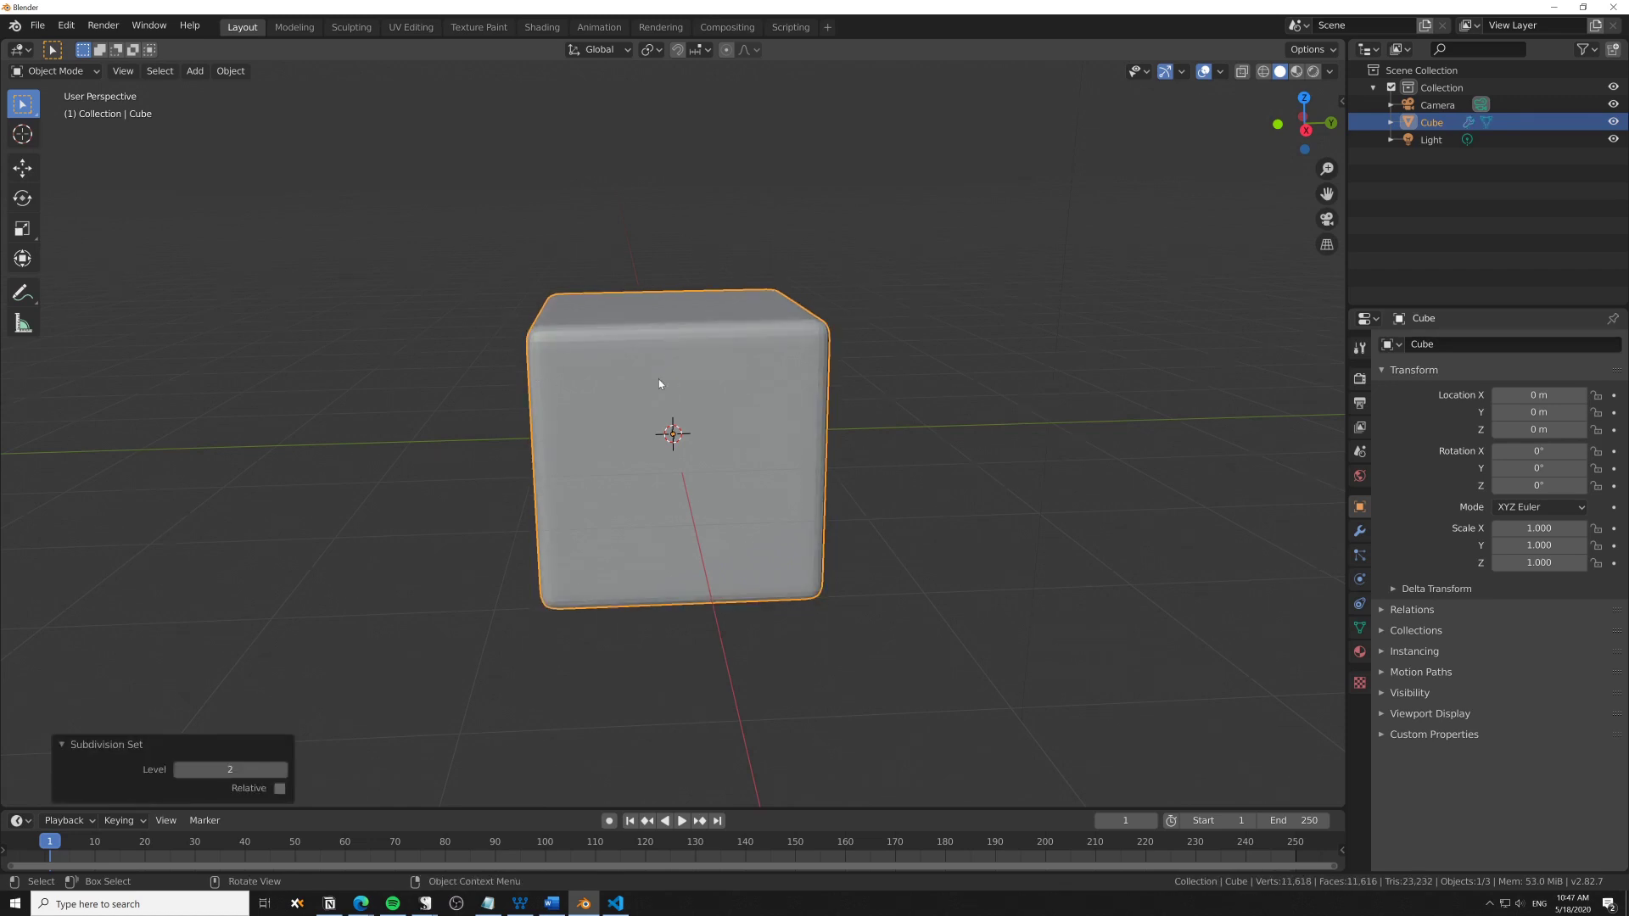
pyautogui.moveTo(659, 384); pyautogui.dragTo(767, 400, button='middle')
pyautogui.click(1360, 531)
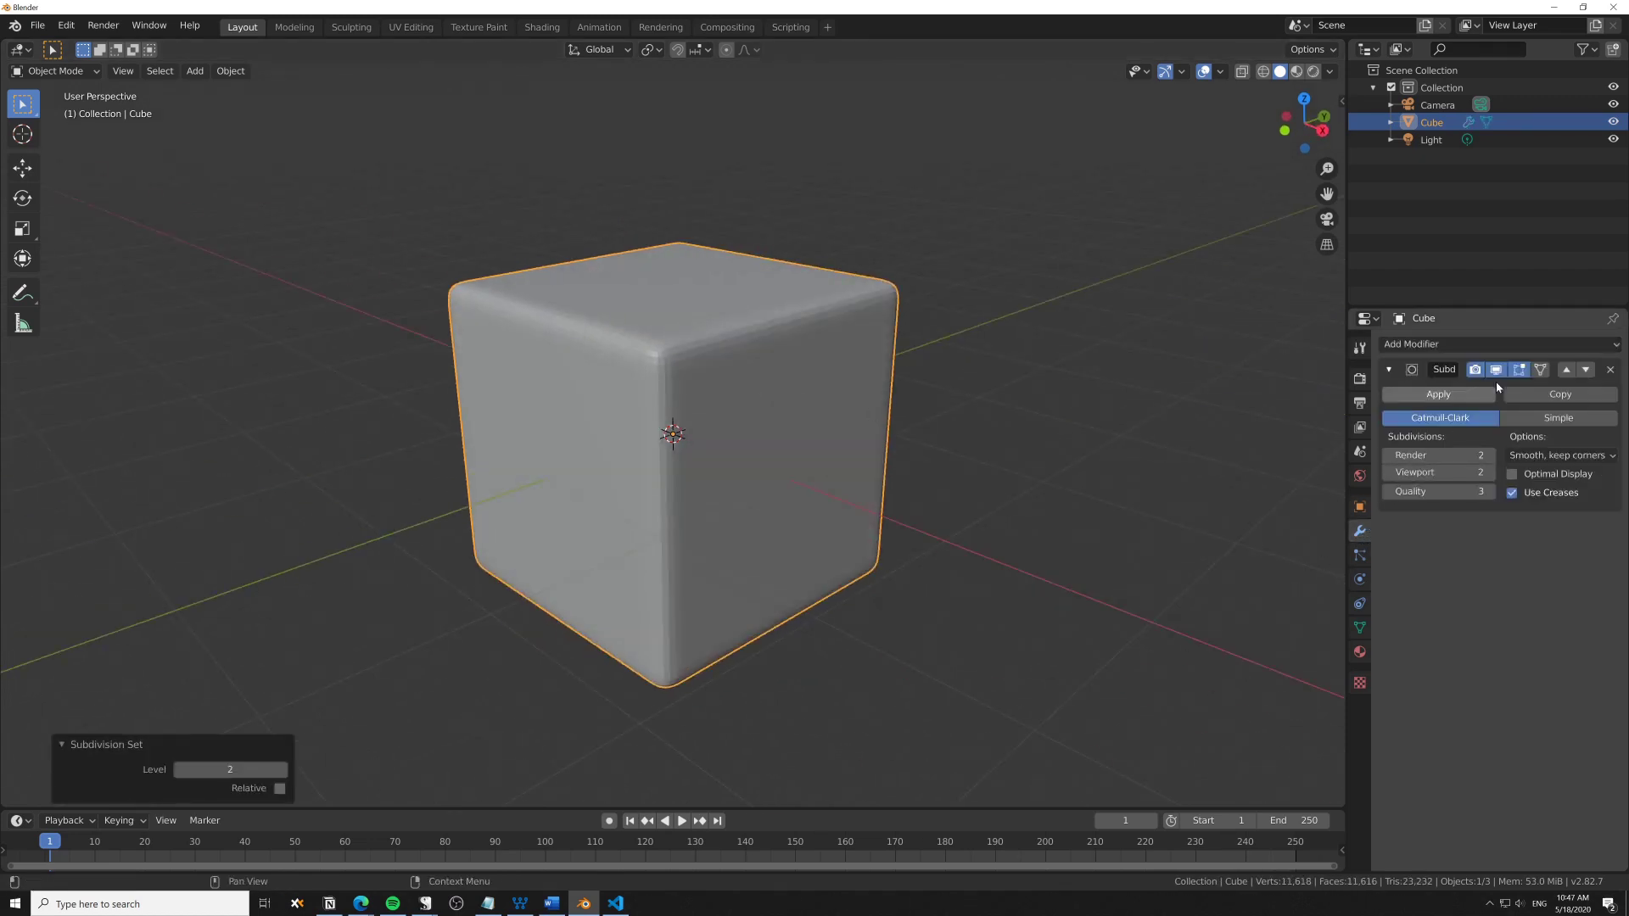
# Shade the cube smooth
pyautogui.rightClick(676, 410)
pyautogui.click(683, 407)
pyautogui.moveTo(574, 361)
pyautogui.mouseDown(button='middle')
pyautogui.moveTo(665, 371)
pyautogui.moveTo(579, 370)
pyautogui.moveTo(696, 401)
pyautogui.mouseUp(button='middle')
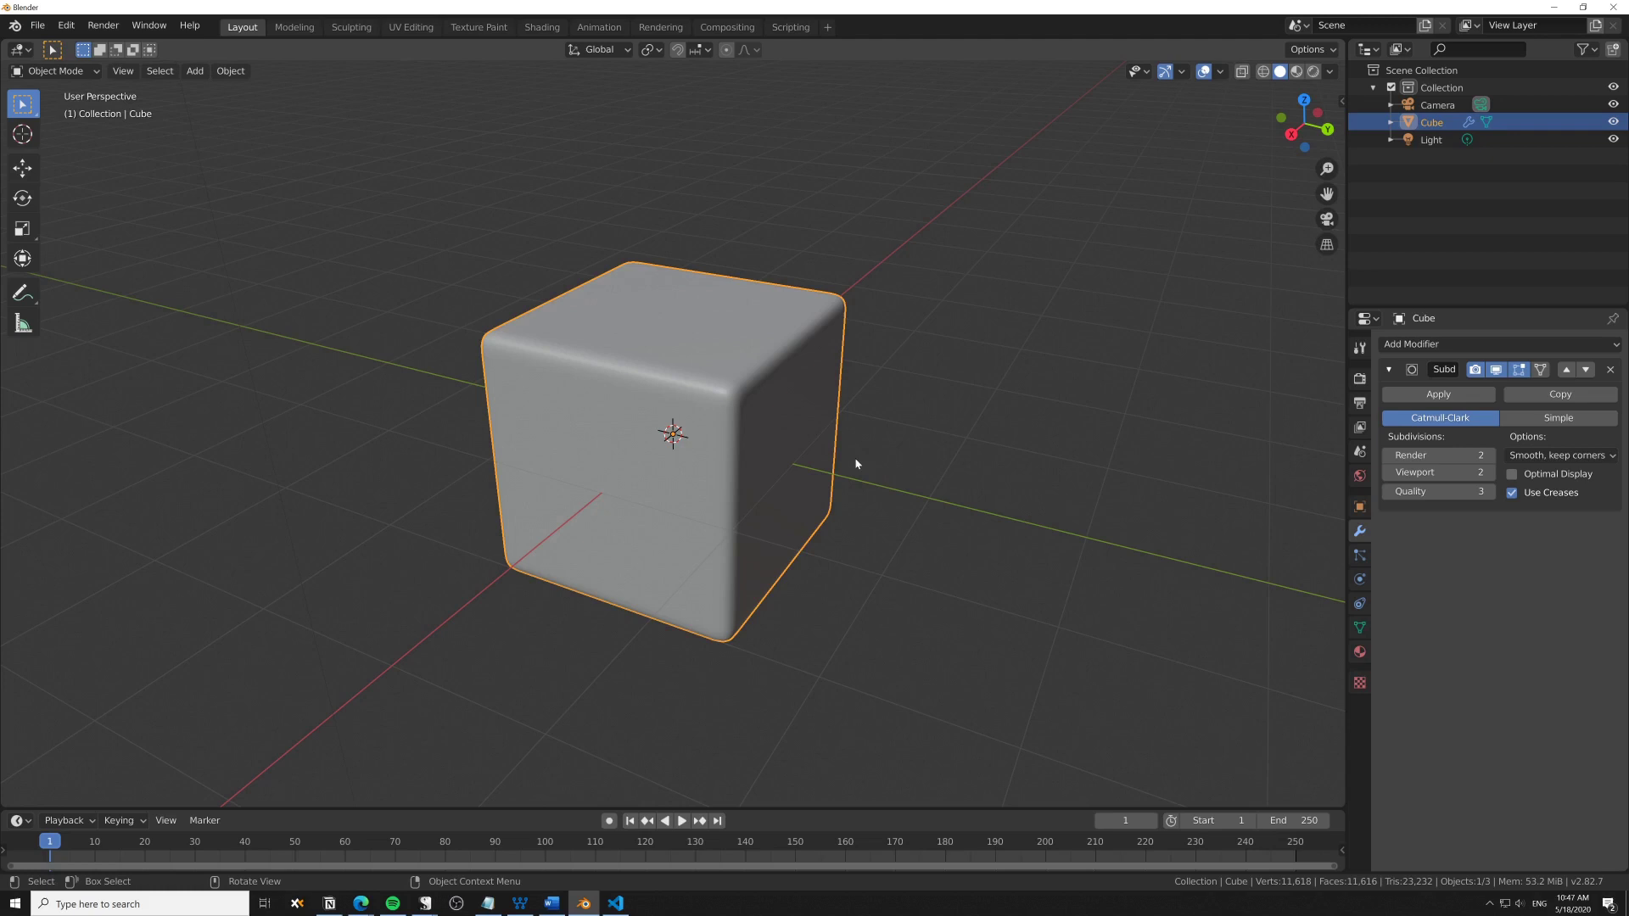
# In the Shading workspace, set the render engine to Cycles on GPU Compute
pyautogui.click(542, 27)
pyautogui.scroll(6, 856, 348)
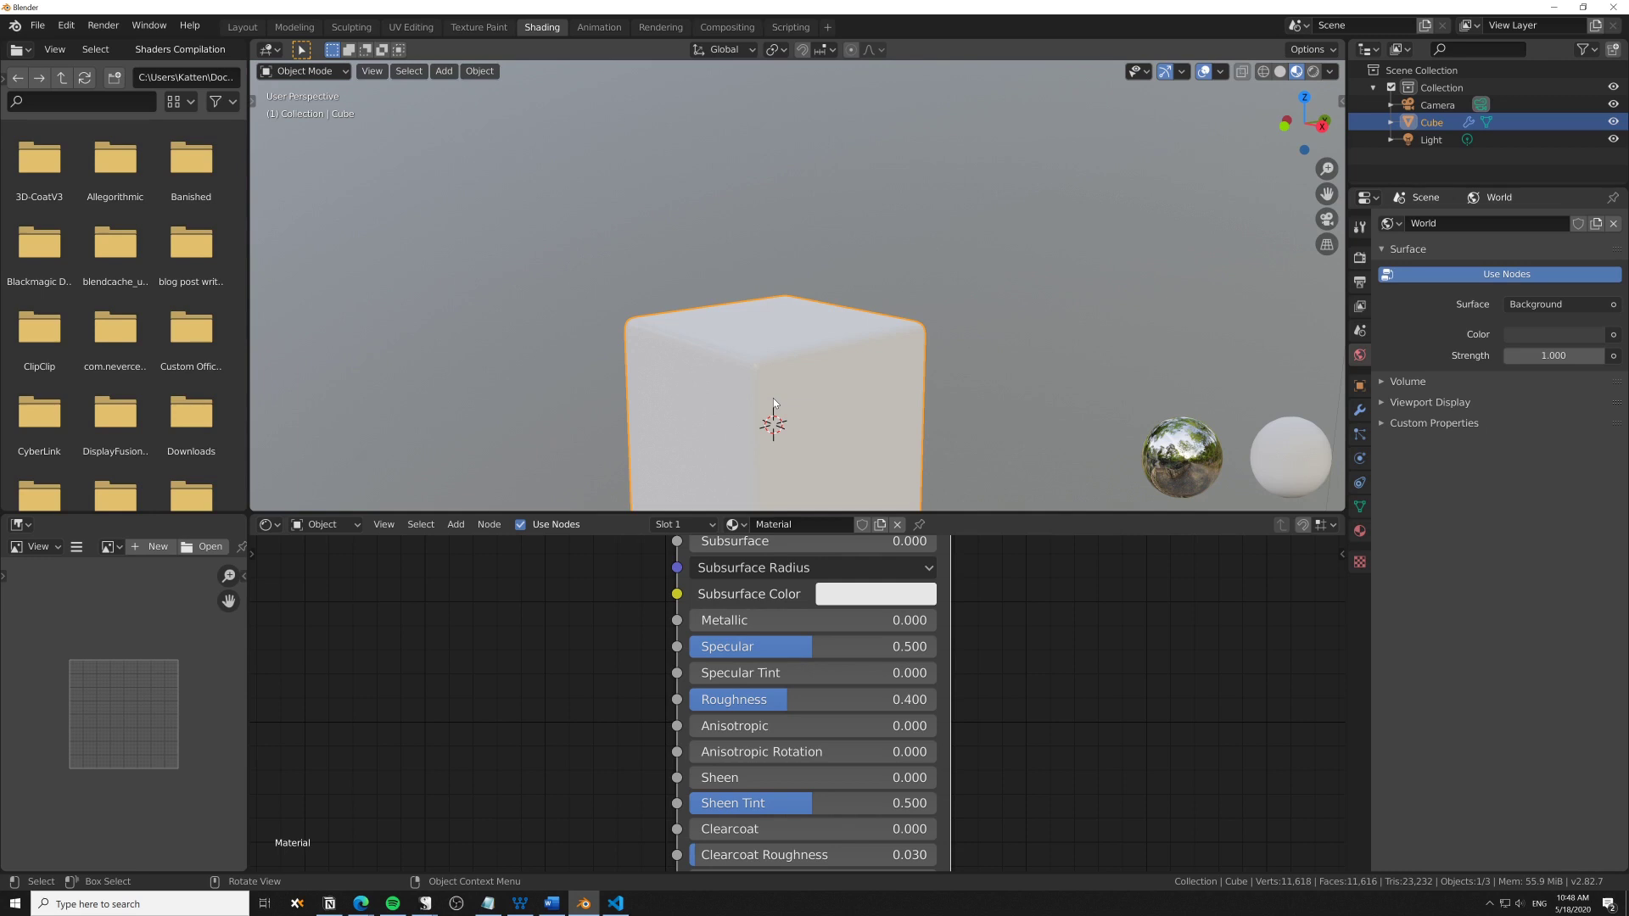
pyautogui.click(1361, 258)
pyautogui.click(1530, 225)
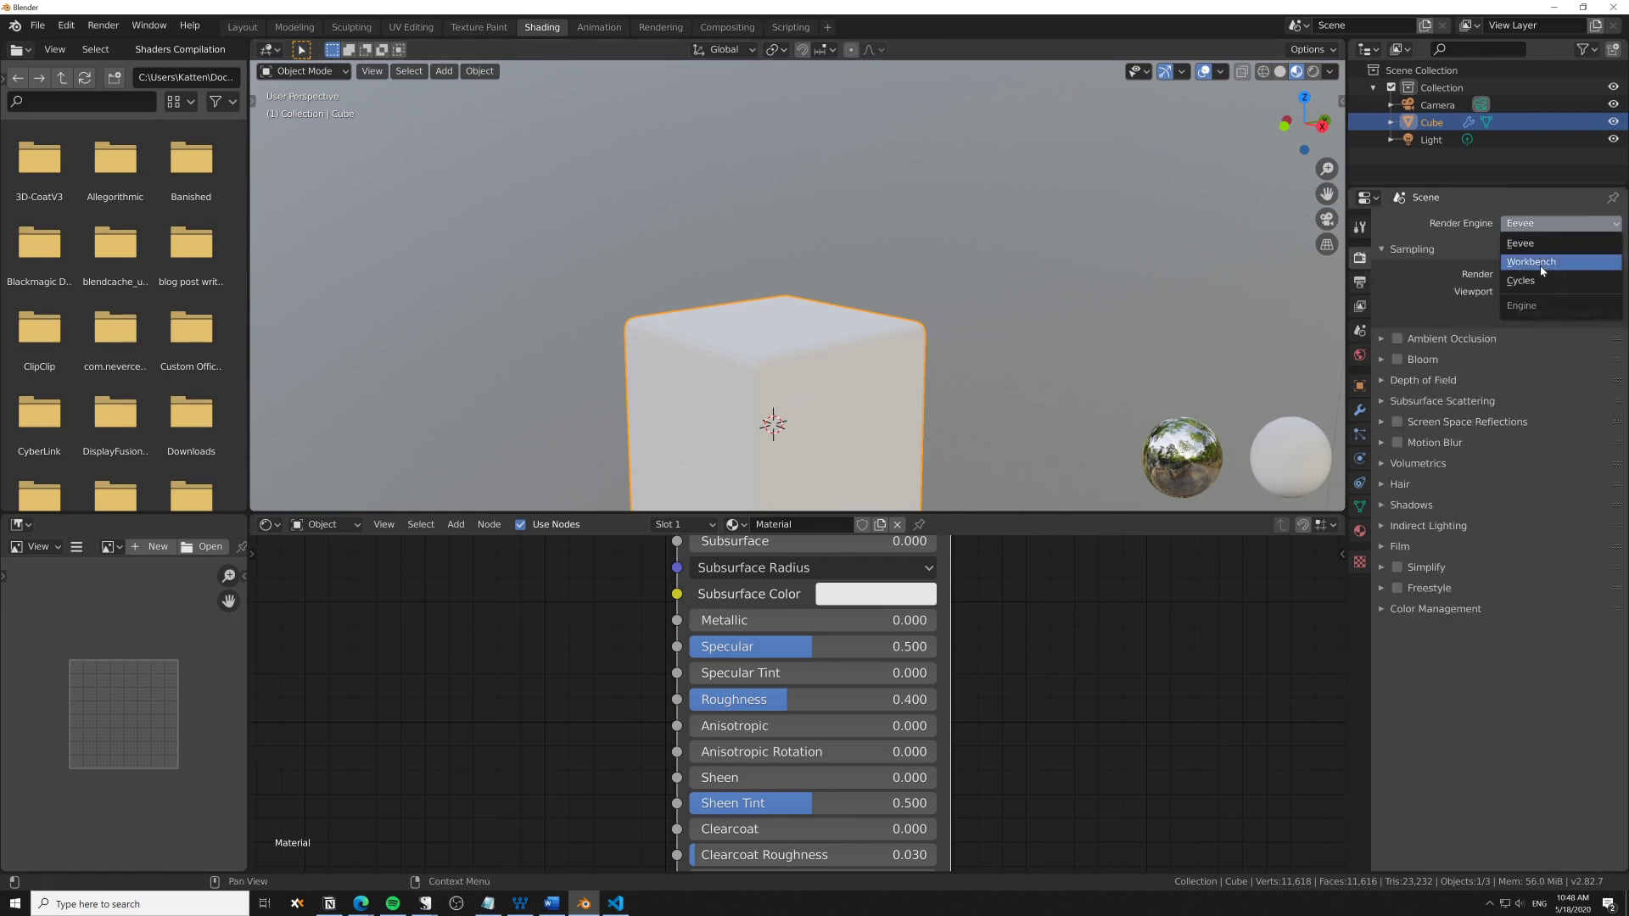
pyautogui.click(1538, 280)
pyautogui.click(1557, 267)
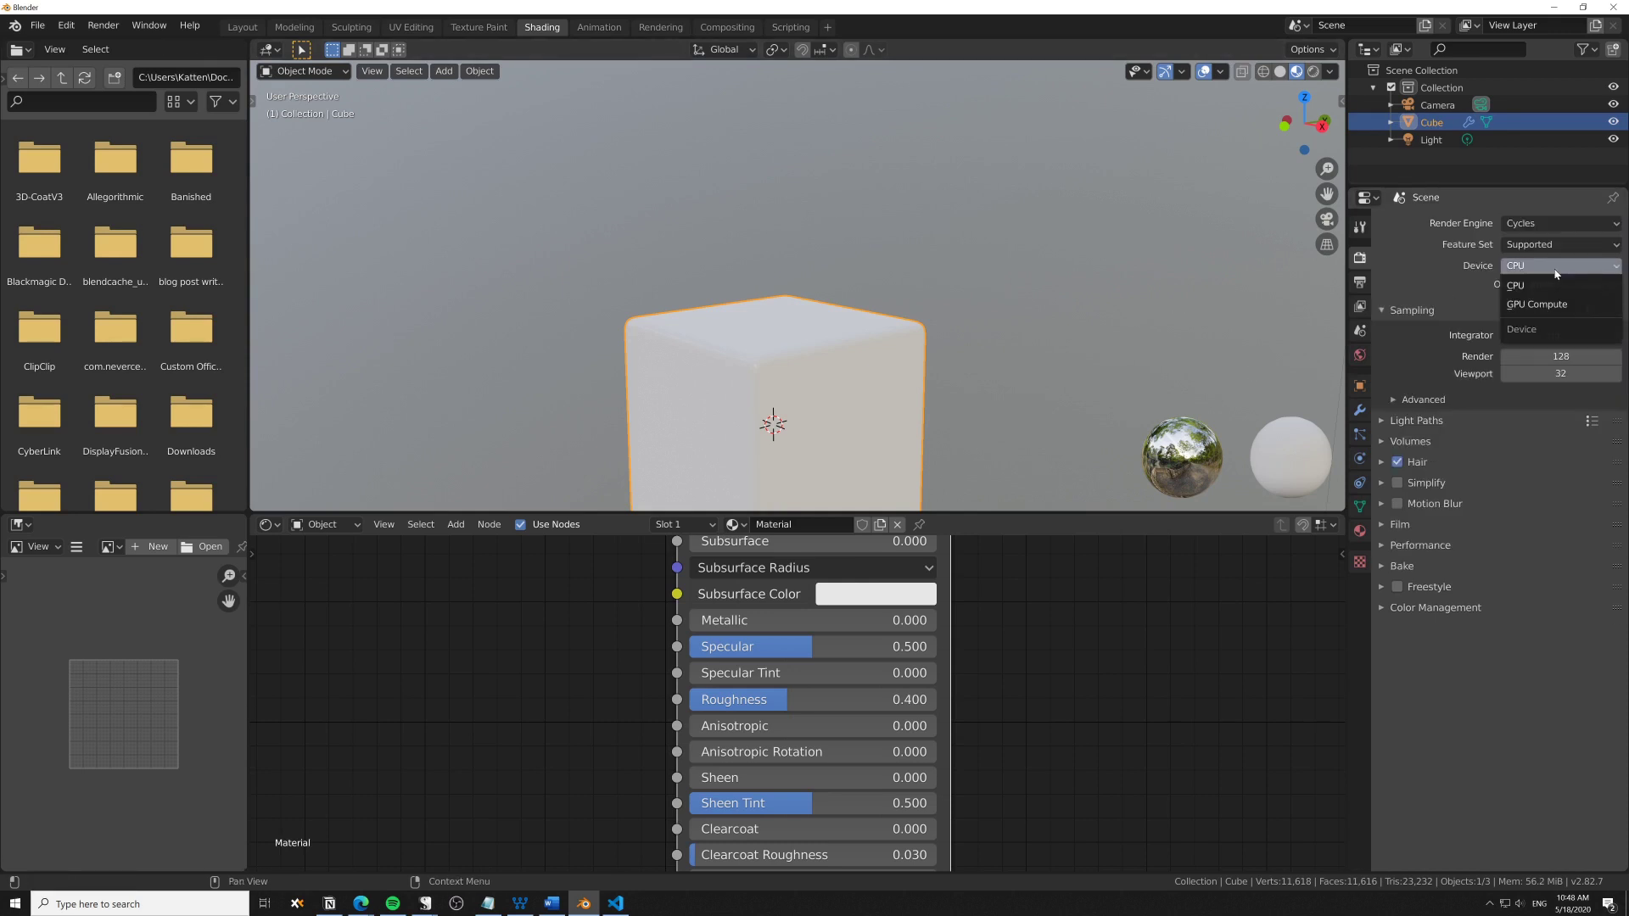
pyautogui.click(1553, 305)
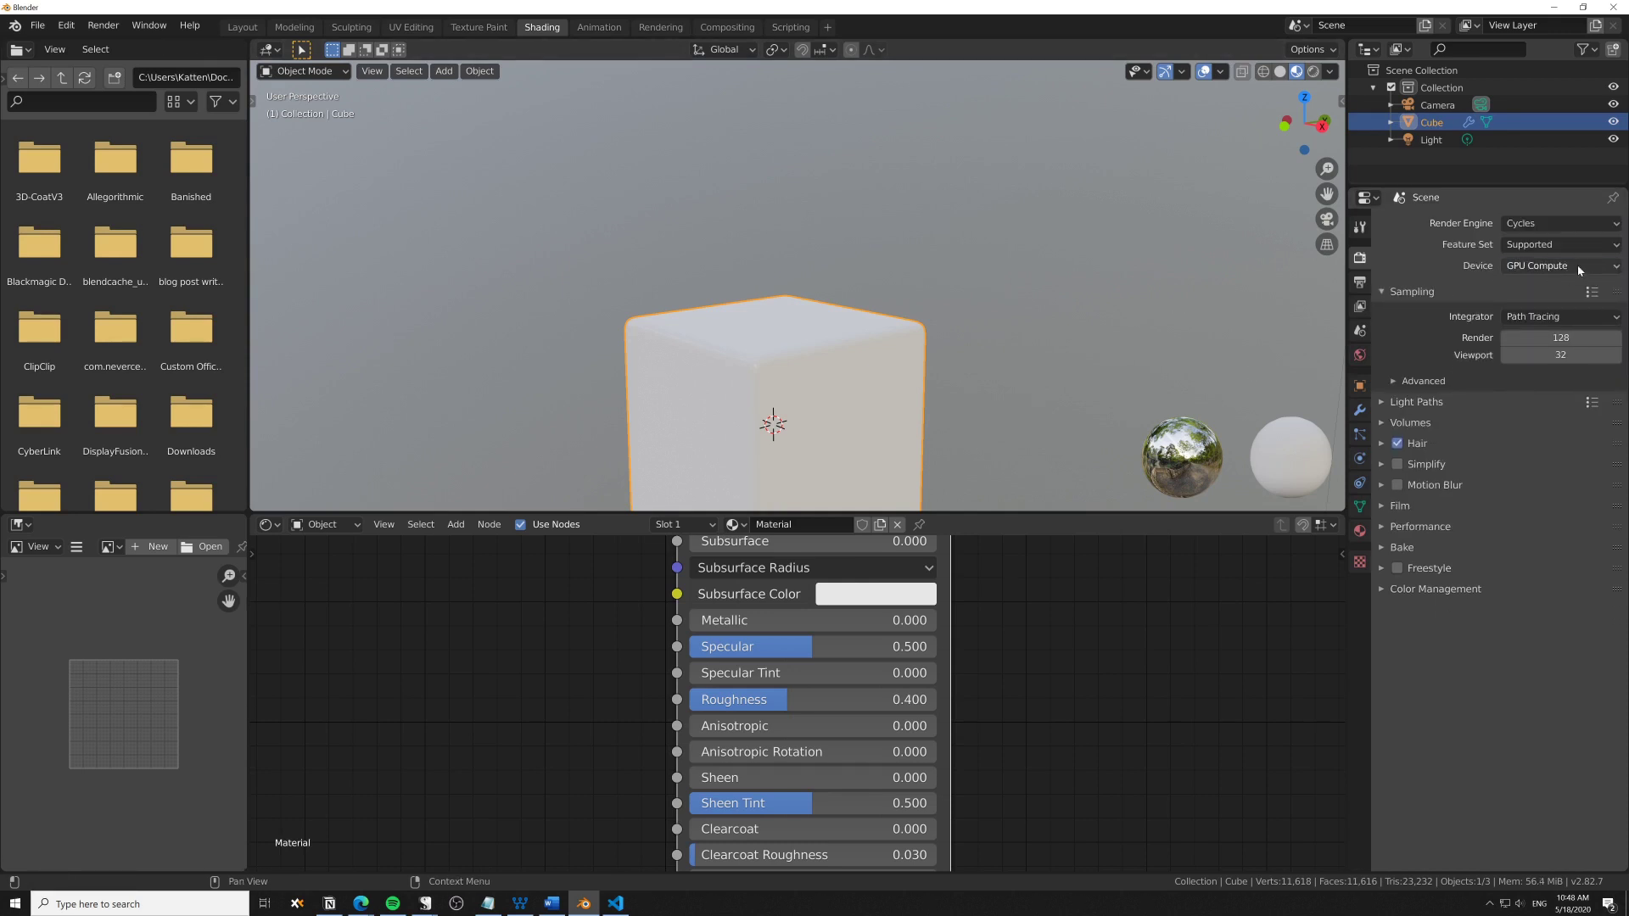
# Choose CUDA as the GPU backend in Preferences > System
pyautogui.click(129, 34)
pyautogui.moveTo(65, 25)
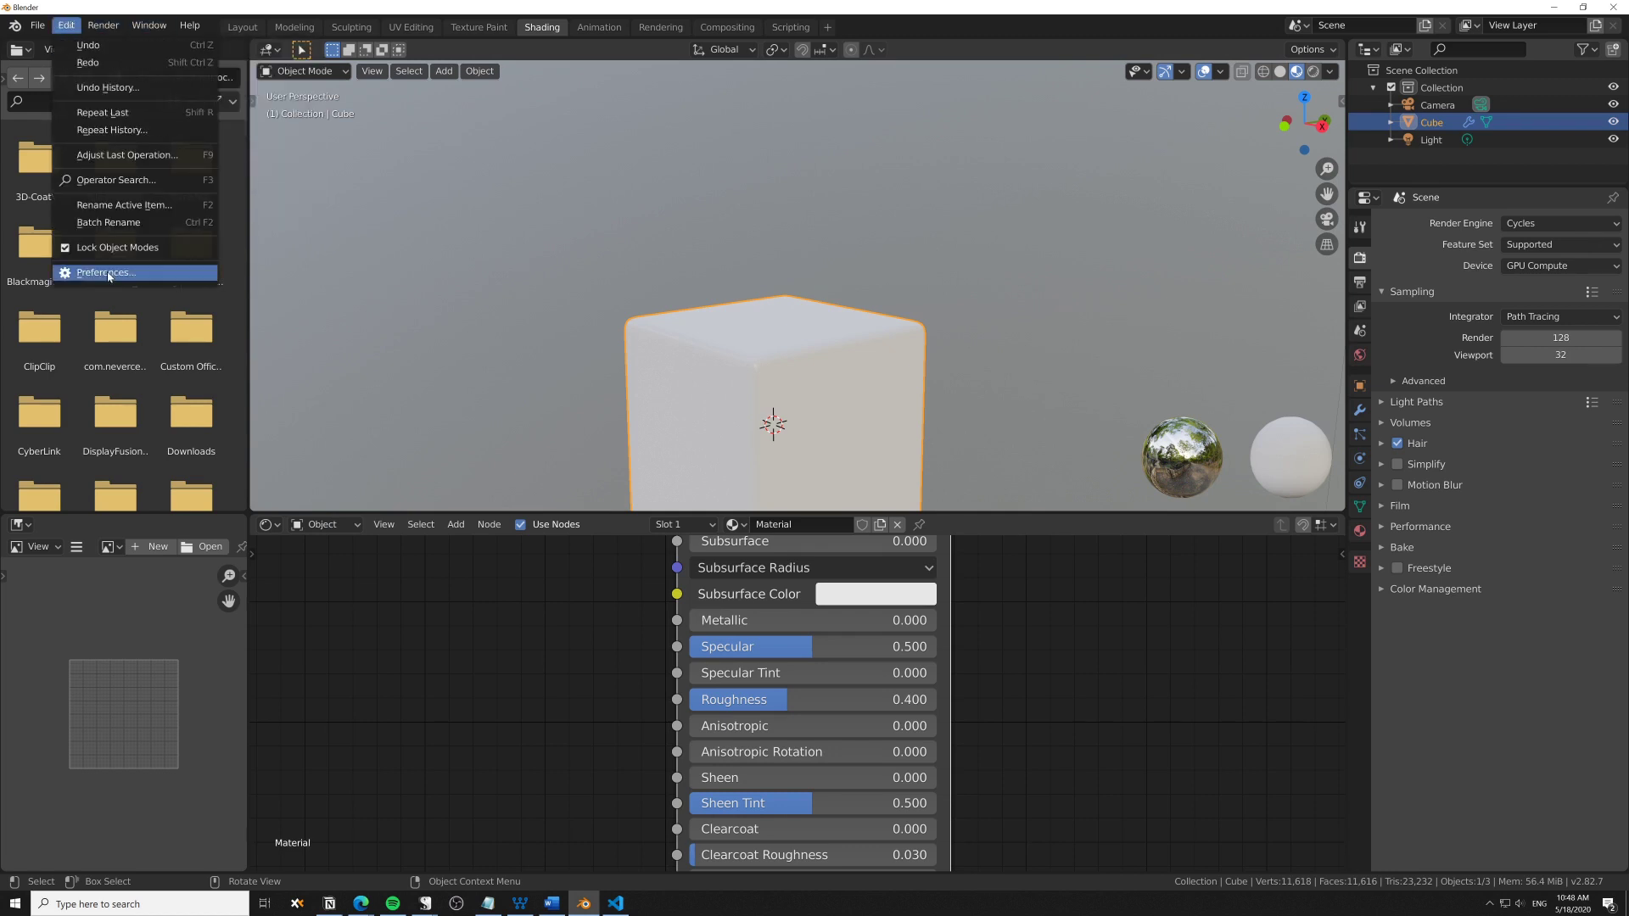
pyautogui.click(119, 277)
pyautogui.click(71, 338)
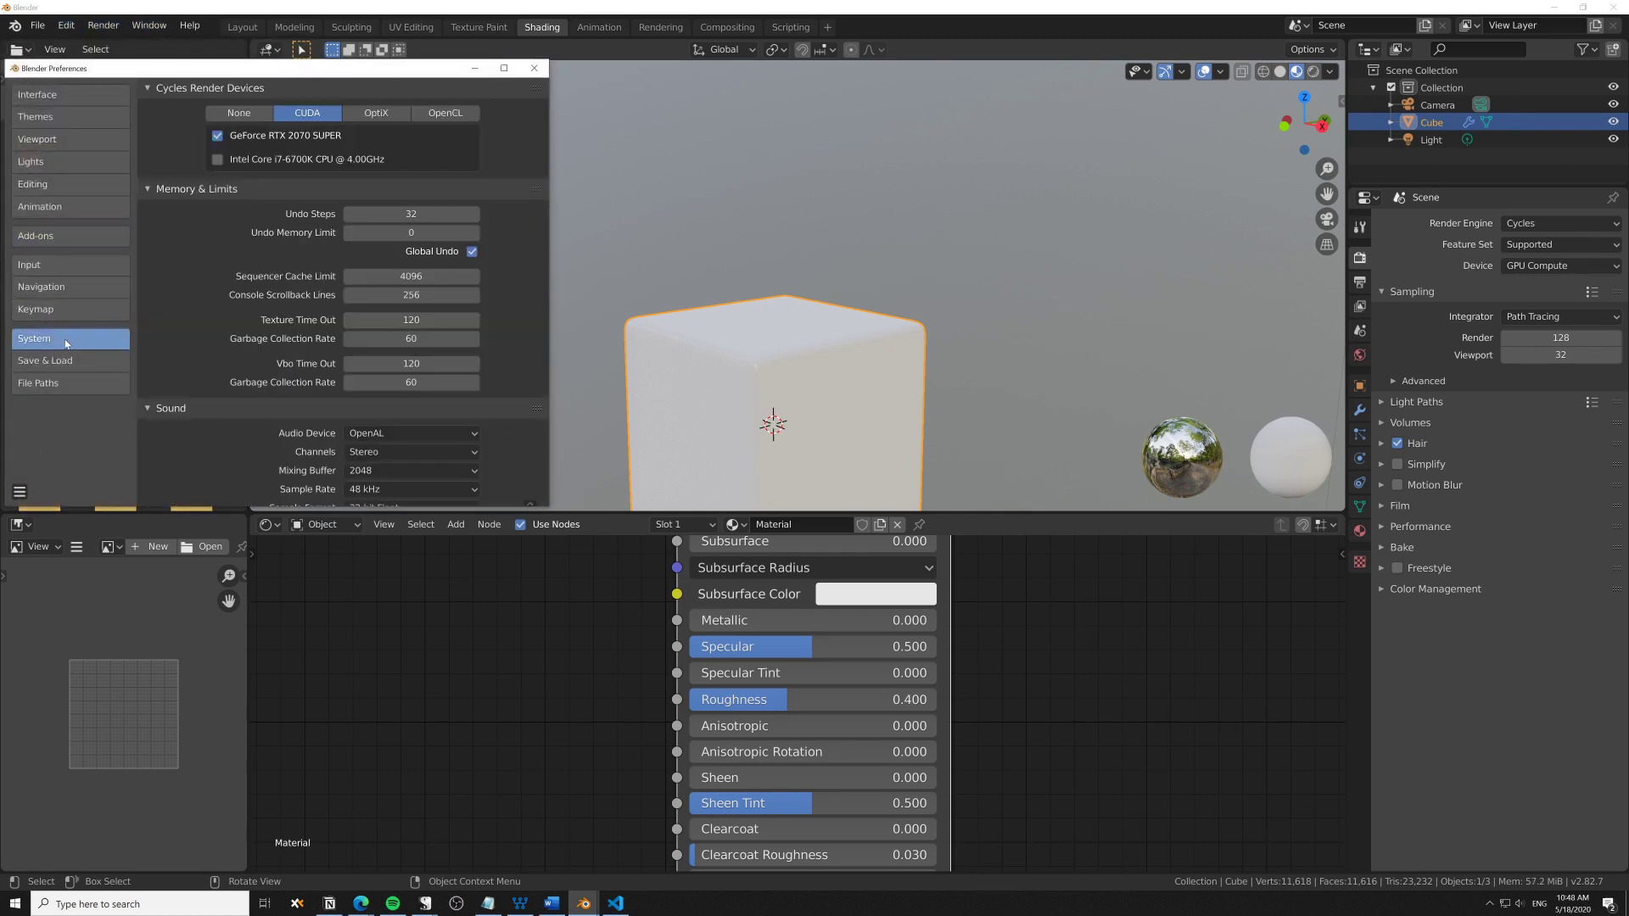
pyautogui.click(376, 113)
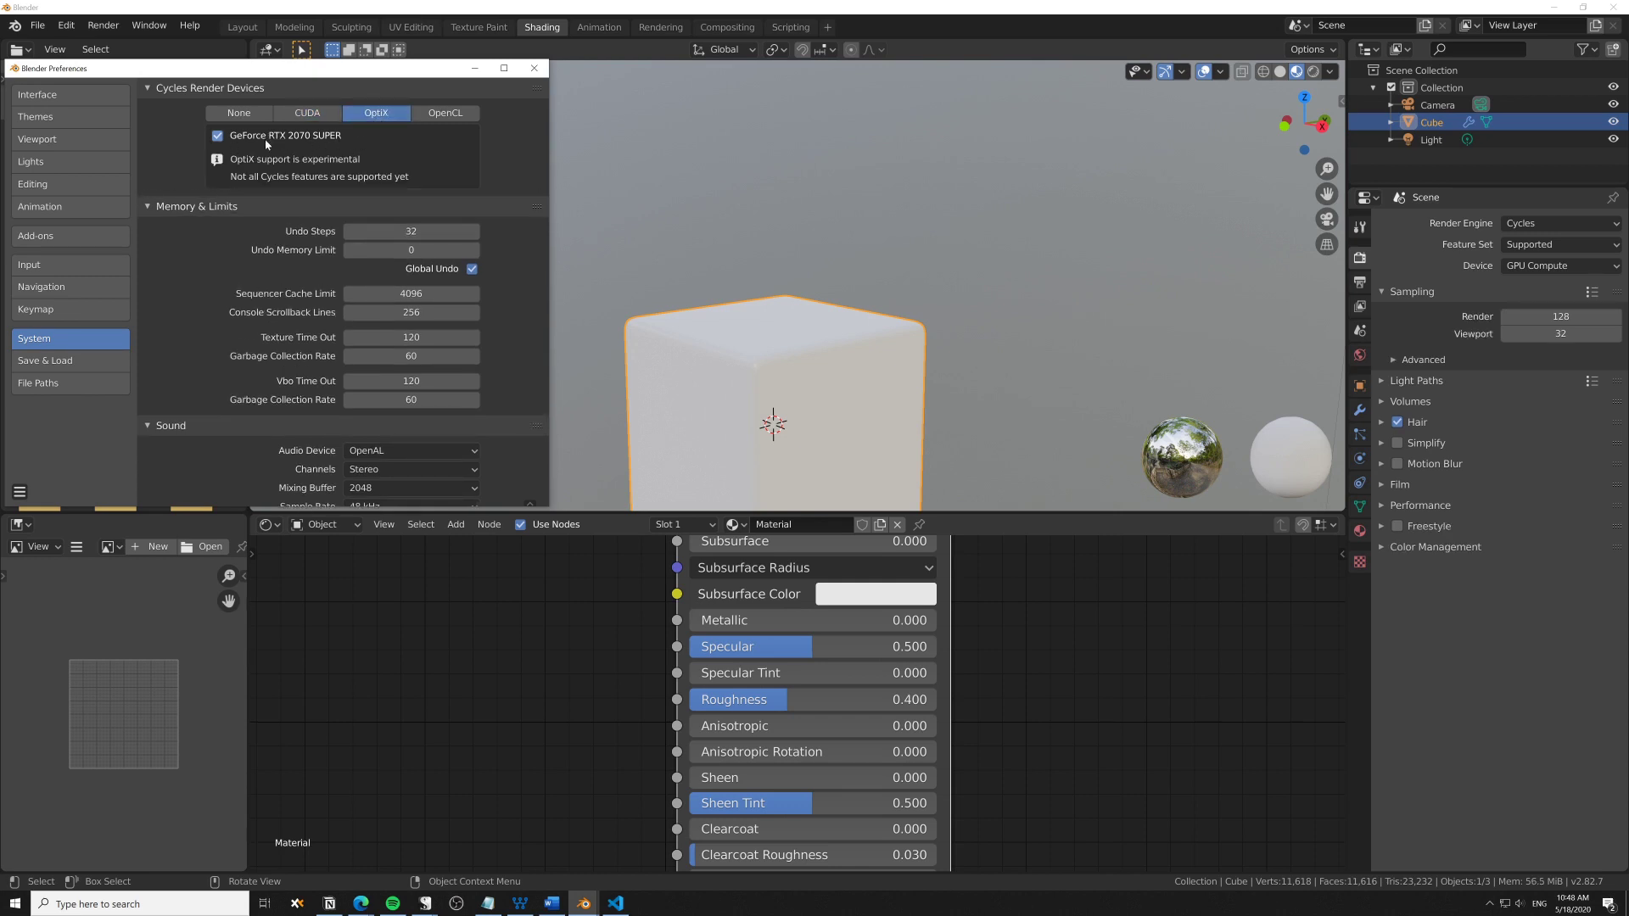
pyautogui.click(302, 118)
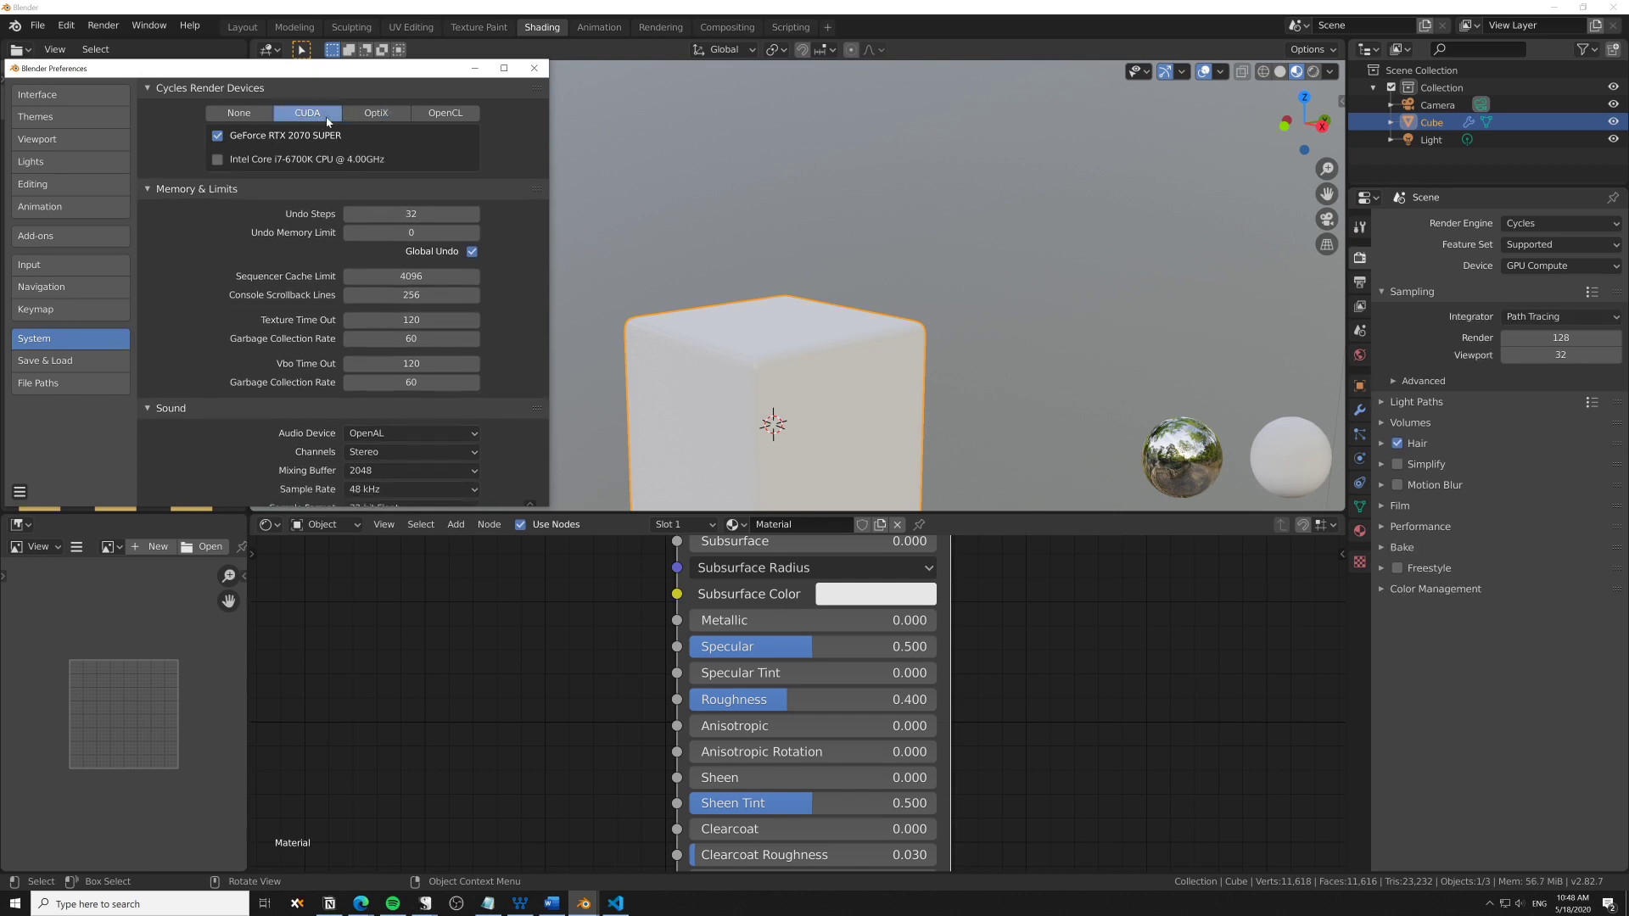
pyautogui.click(540, 72)
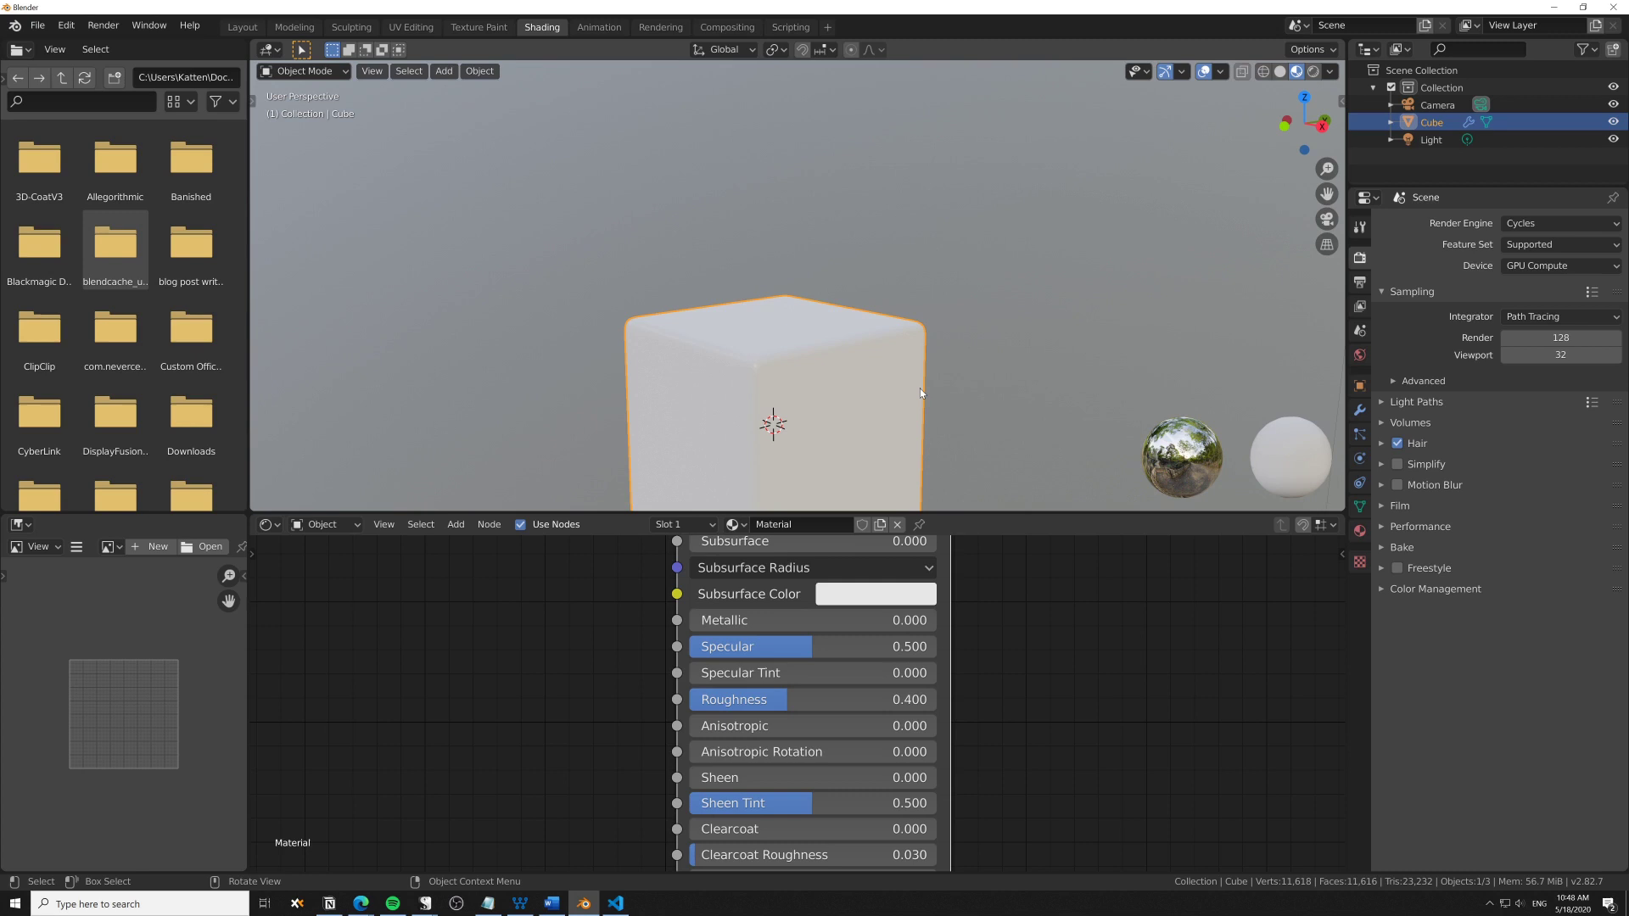
# Add a Geometry node and link its Pointiness output to the Principled BSDF Base Color
pyautogui.scroll(-3, 882, 416)
pyautogui.moveTo(889, 370); pyautogui.dragTo(892, 345, button='middle')
pyautogui.scroll(-4, 1037, 644)
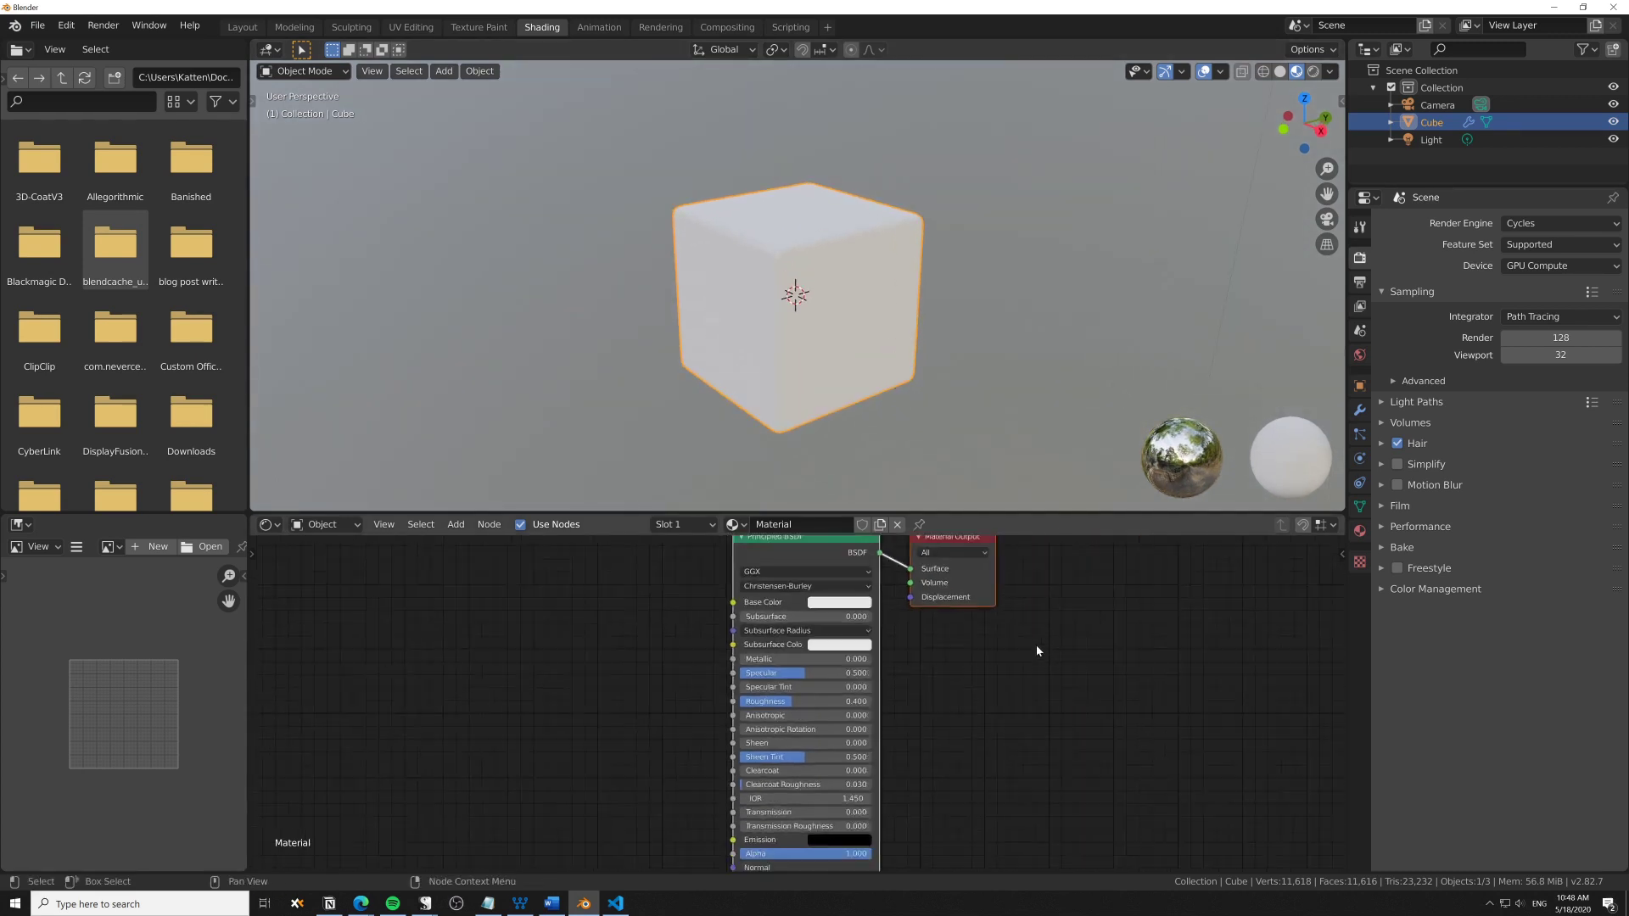
pyautogui.moveTo(906, 516); pyautogui.dragTo(645, 395)
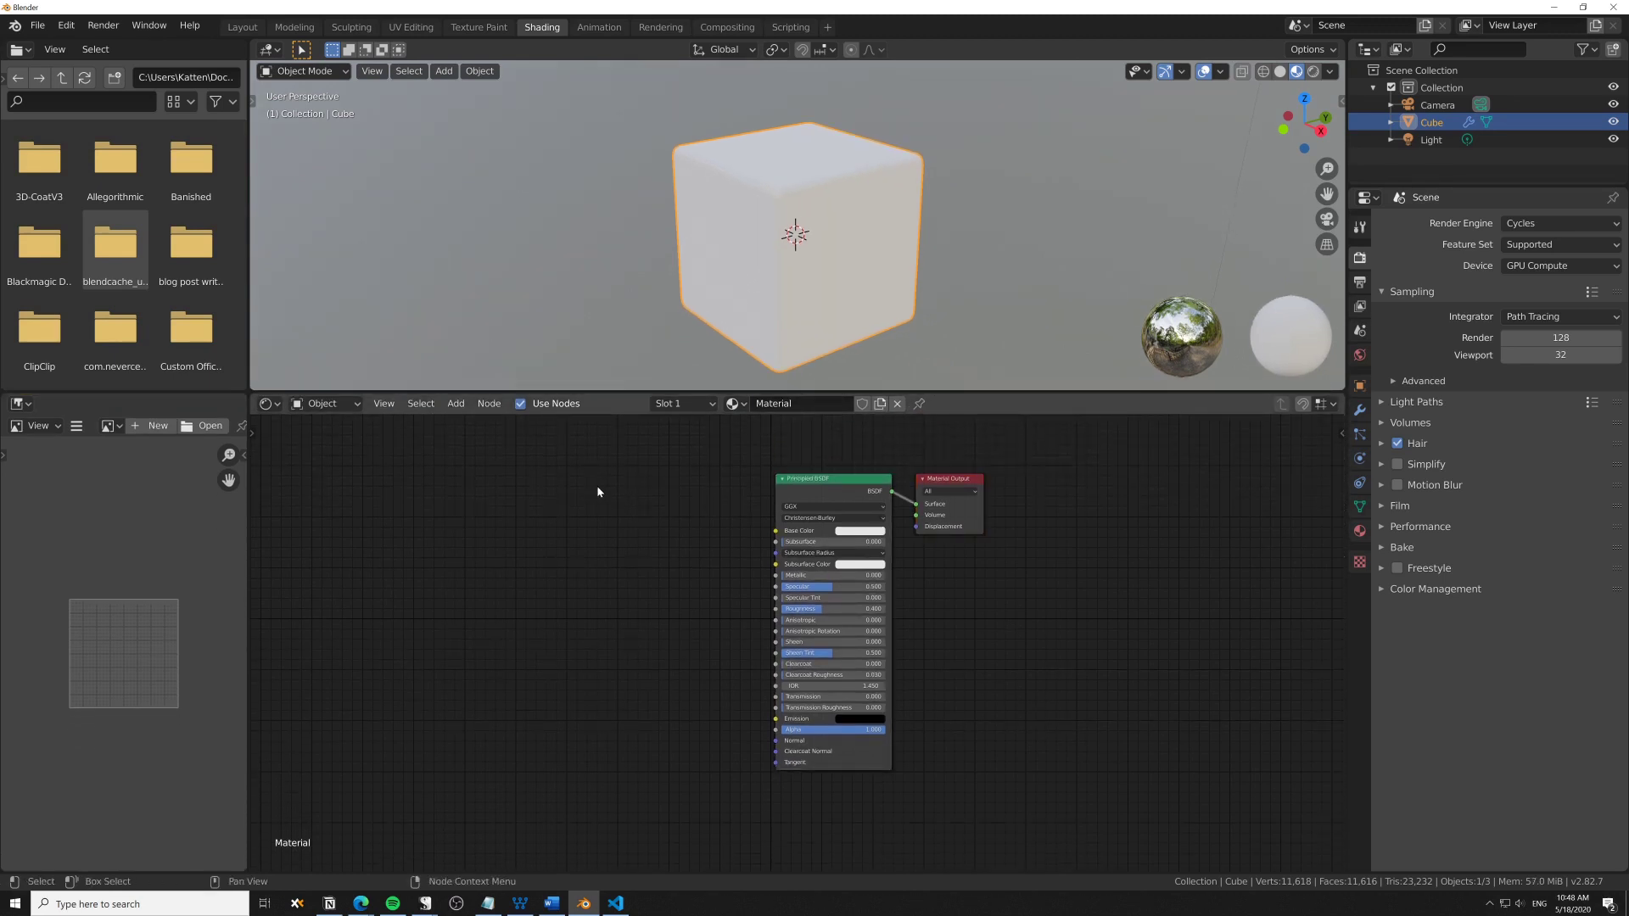
pyautogui.hotkey('shift', 'a')
pyautogui.click(597, 485)
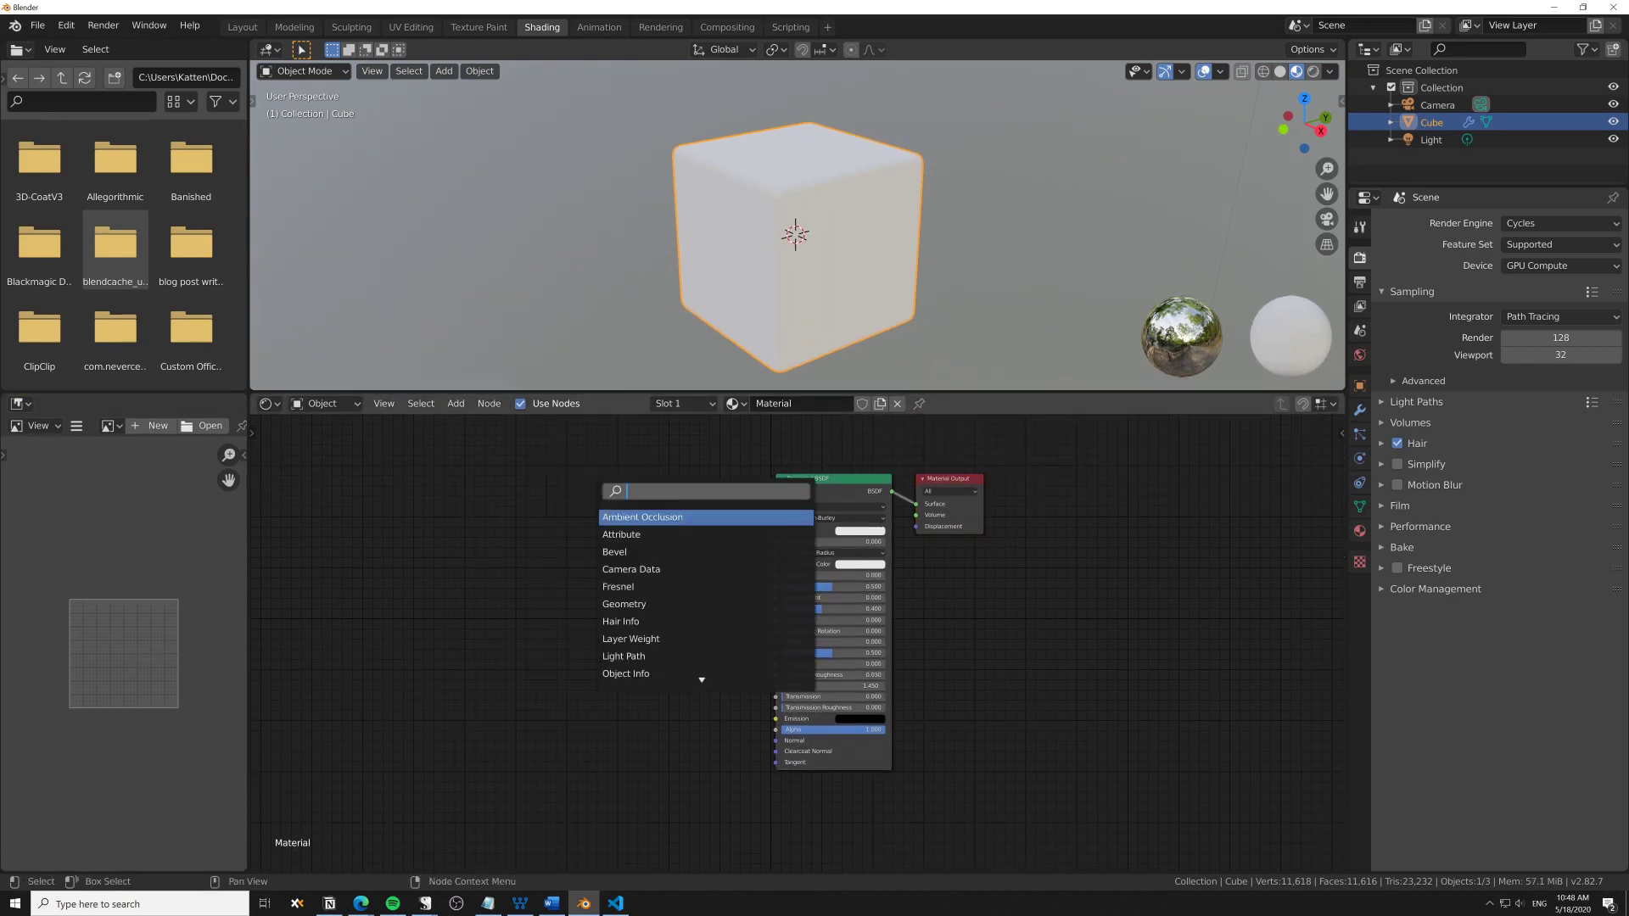
pyautogui.write('geo')
pyautogui.press('Return')
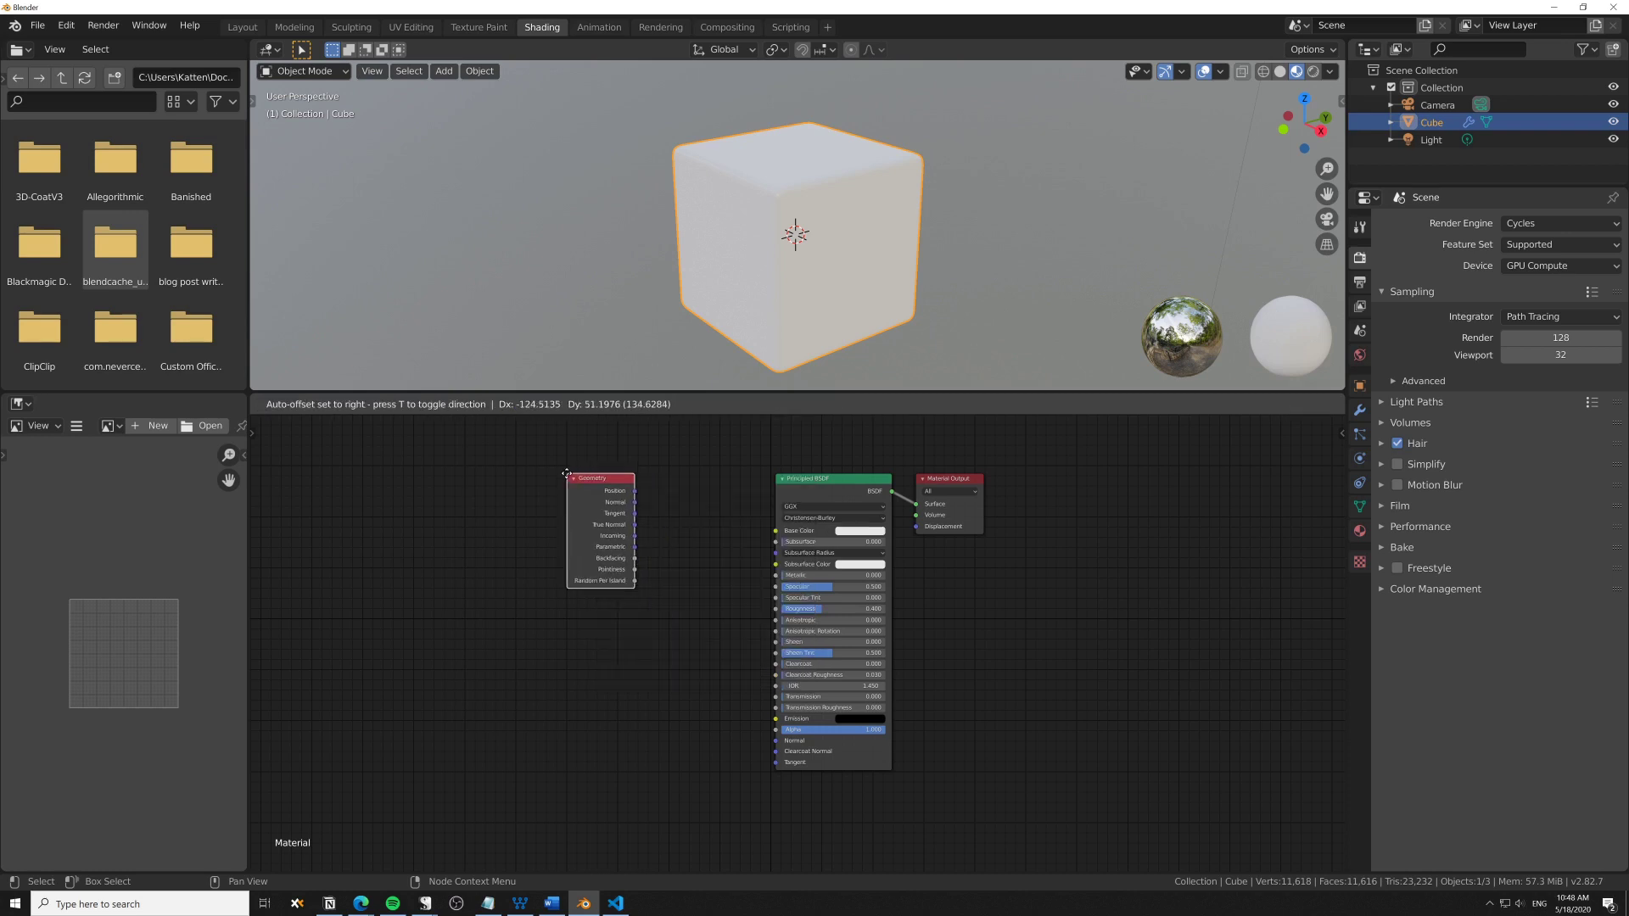
pyautogui.click(583, 528)
pyautogui.moveTo(582, 552)
pyautogui.mouseDown()
pyautogui.moveTo(677, 540)
pyautogui.moveTo(739, 509)
pyautogui.moveTo(776, 531)
pyautogui.mouseUp()
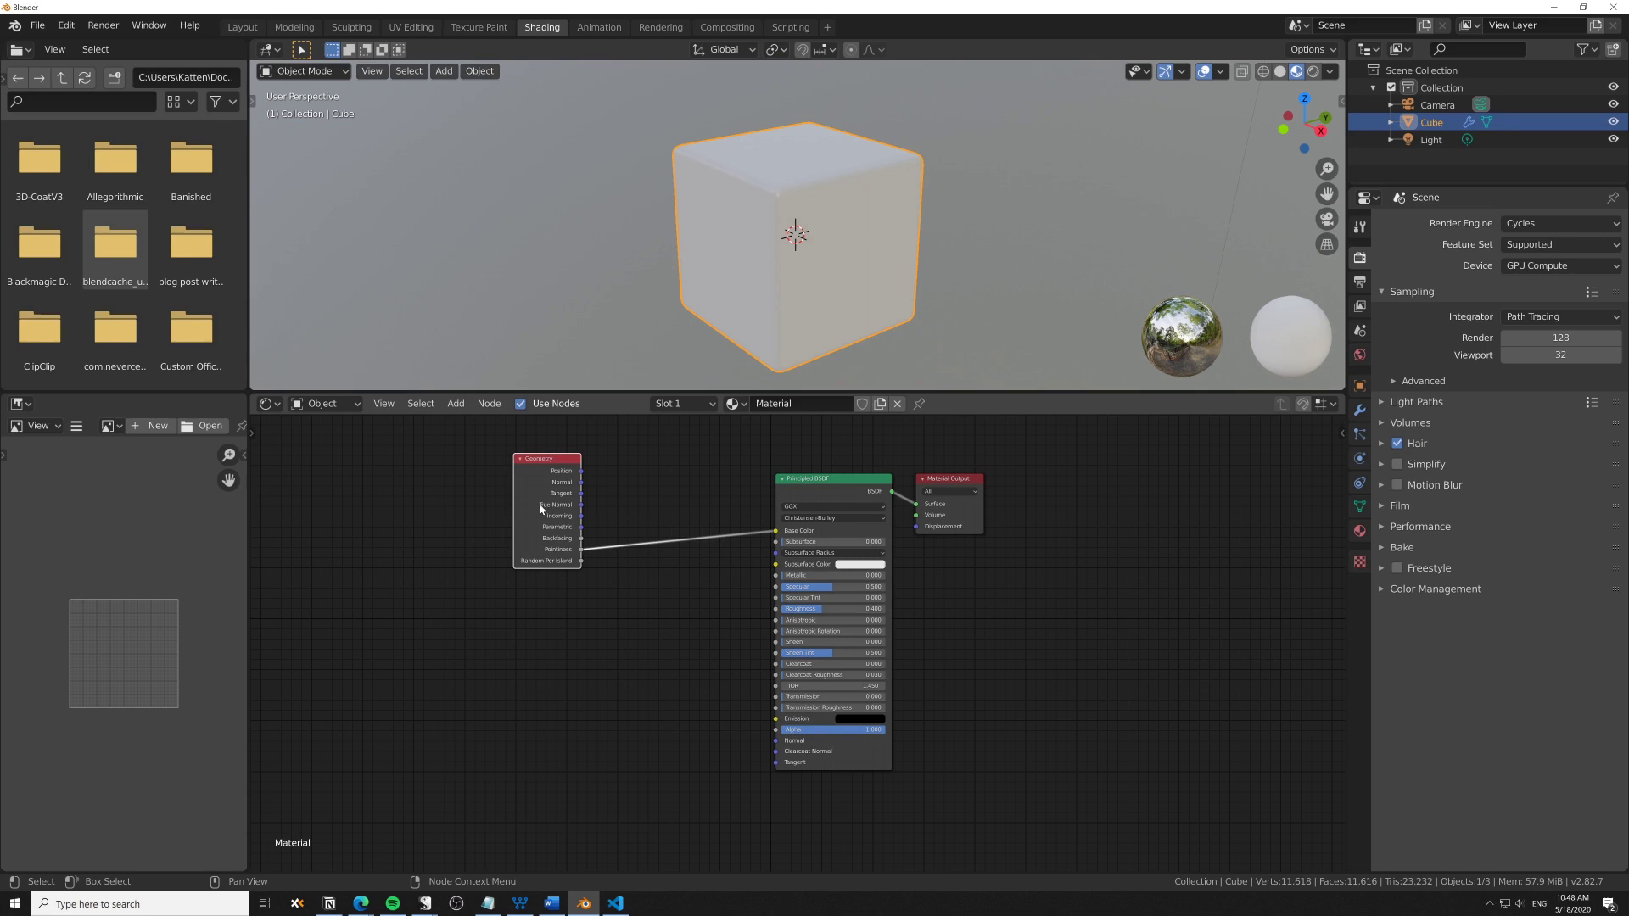
pyautogui.moveTo(540, 509); pyautogui.dragTo(506, 512)
# Insert a ColorRamp into the Pointiness link and slide its black stop right
pyautogui.hotkey('shift', 'a')
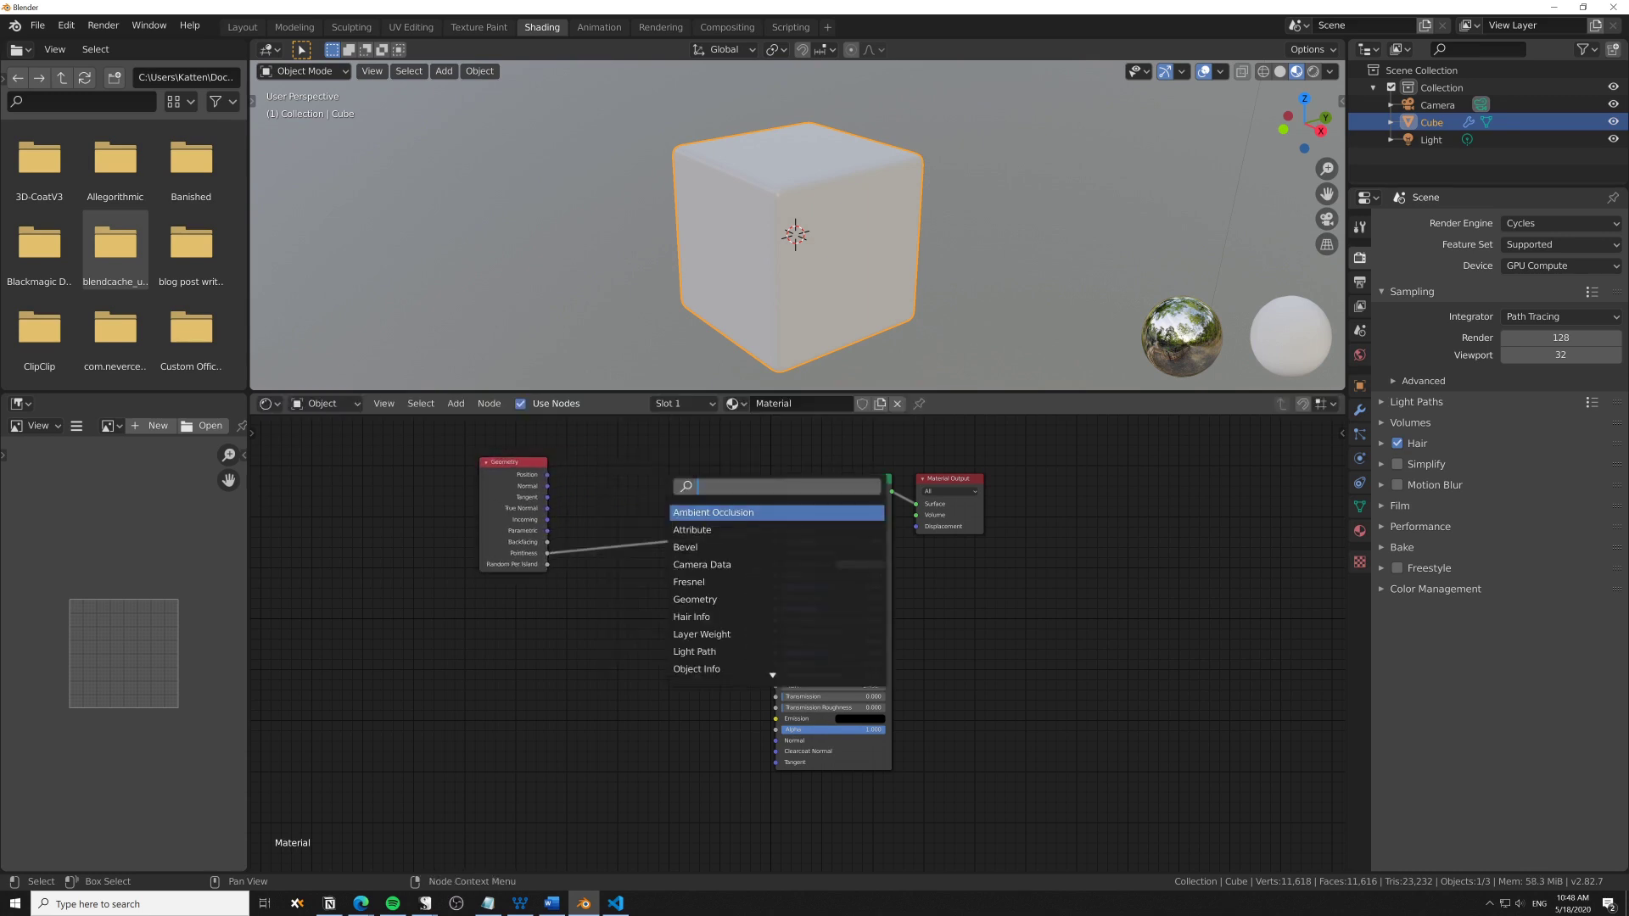
pyautogui.write('ramp')
pyautogui.press('Return')
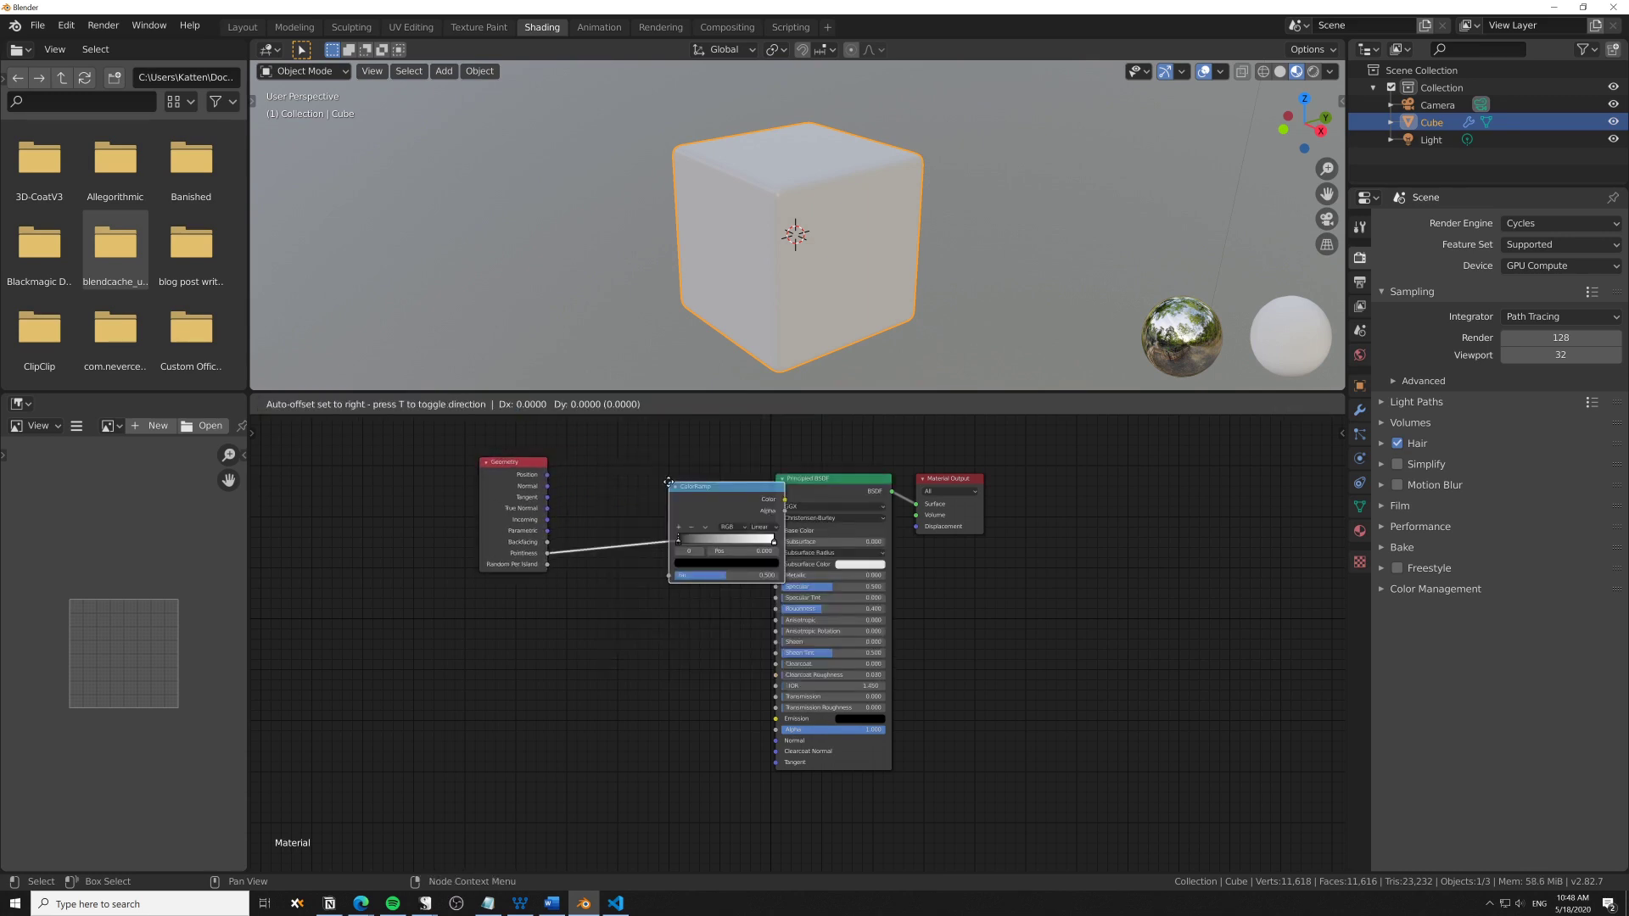
pyautogui.click(588, 473)
pyautogui.moveTo(598, 533)
pyautogui.mouseDown()
pyautogui.moveTo(670, 536)
pyautogui.moveTo(628, 534)
pyautogui.mouseUp()
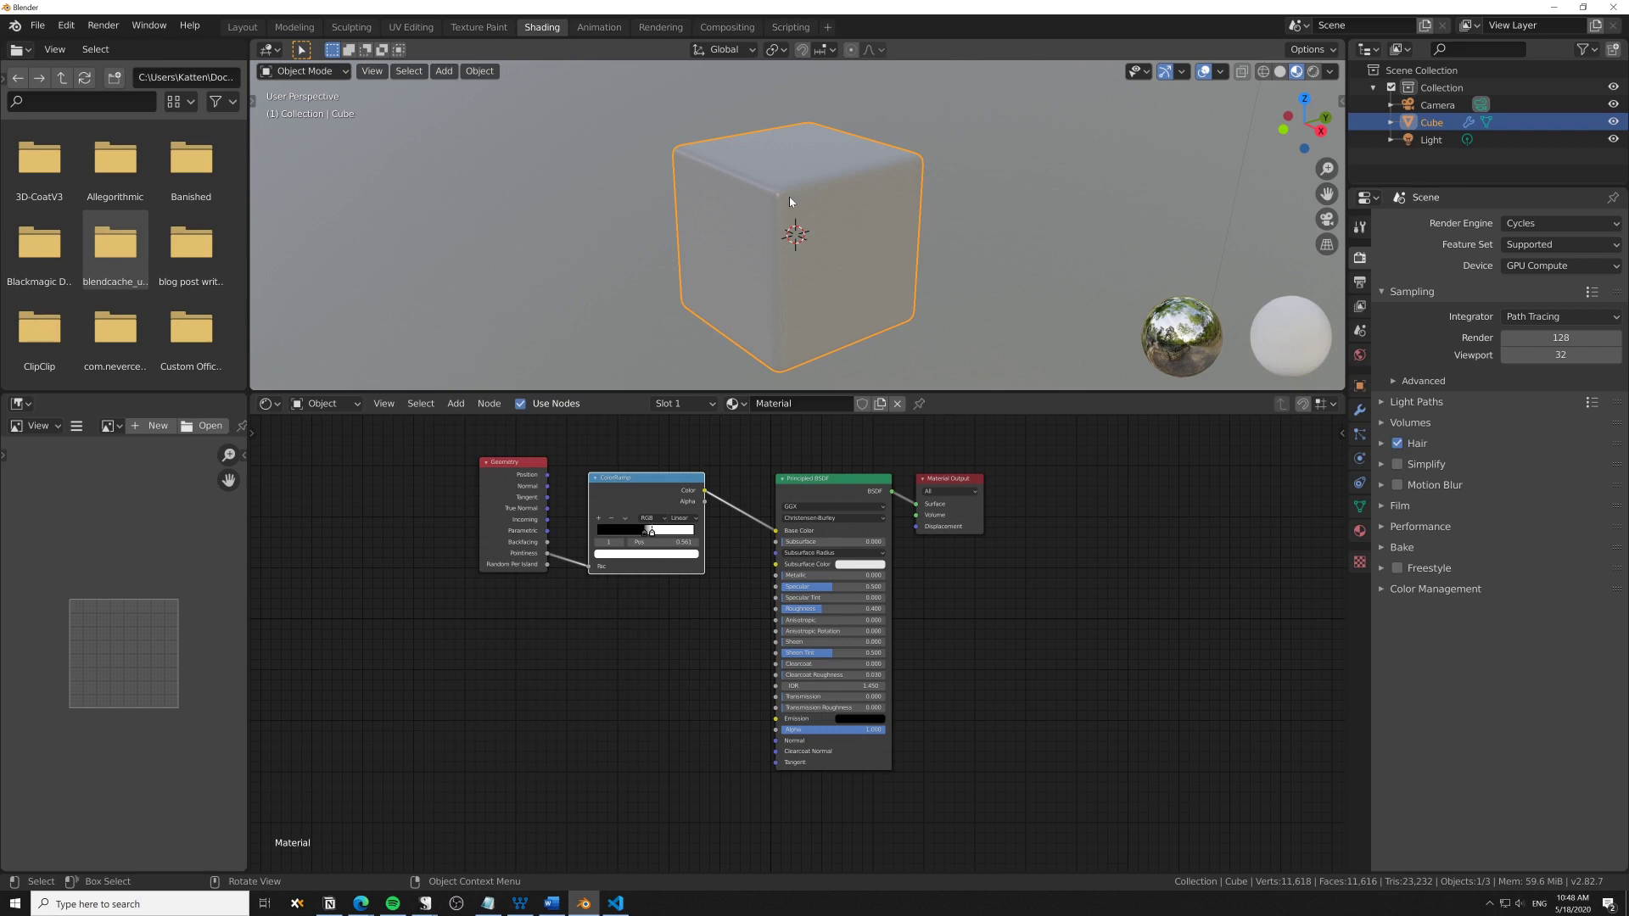
# Switch to rendered preview and feed the ColorRamp into a new Emission node's Color
pyautogui.click(1314, 71)
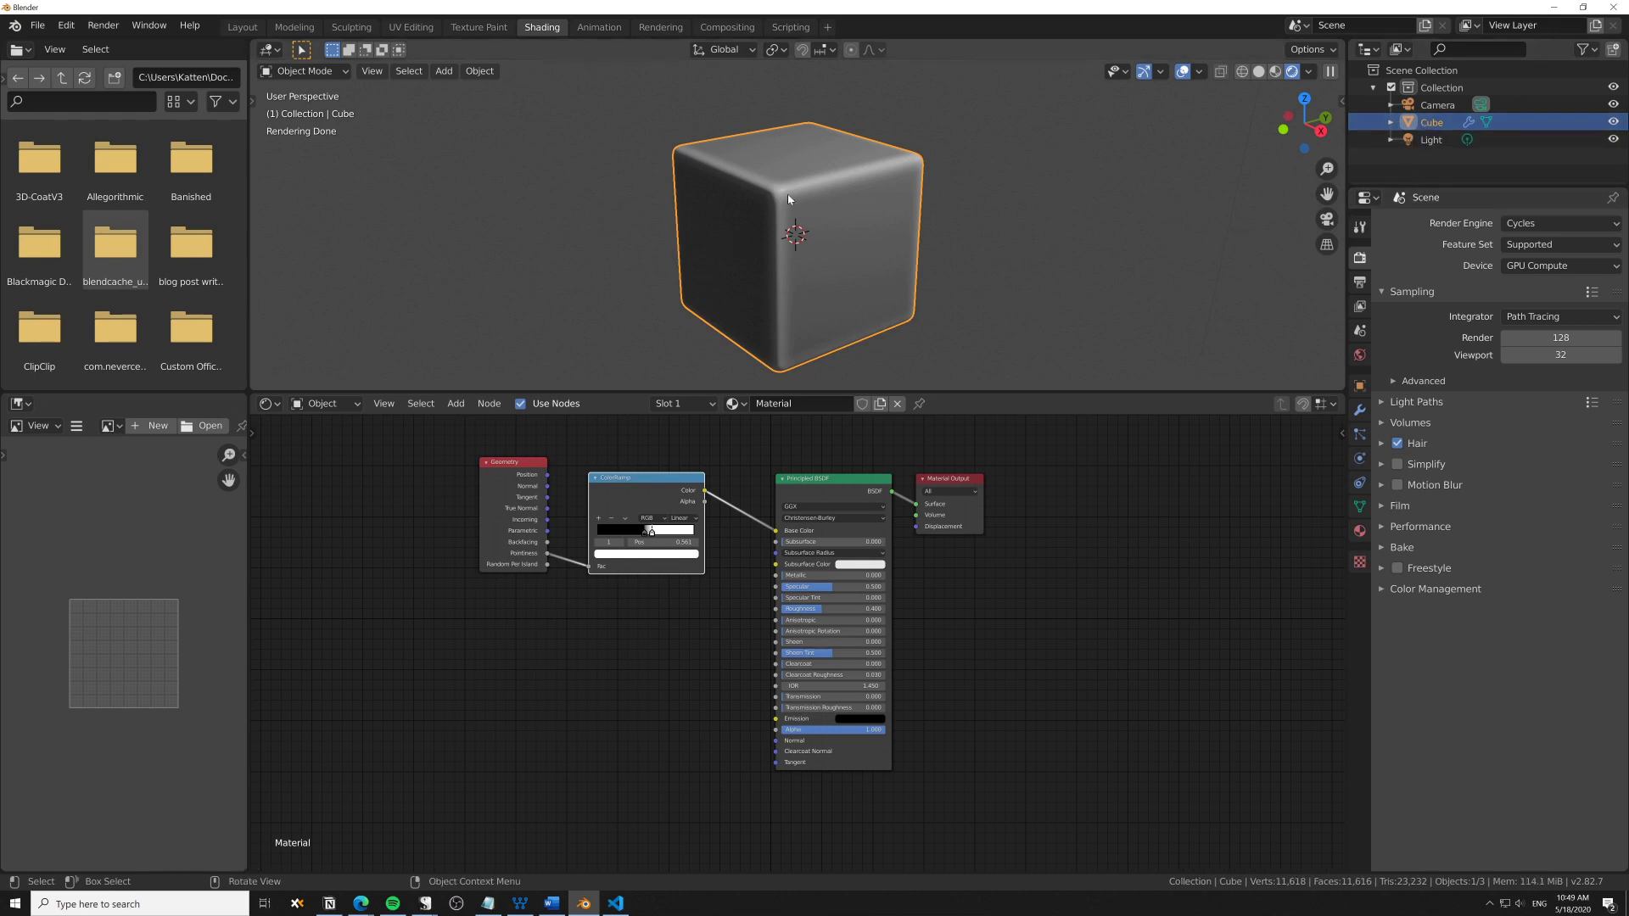
pyautogui.moveTo(787, 194); pyautogui.dragTo(820, 206, button='middle')
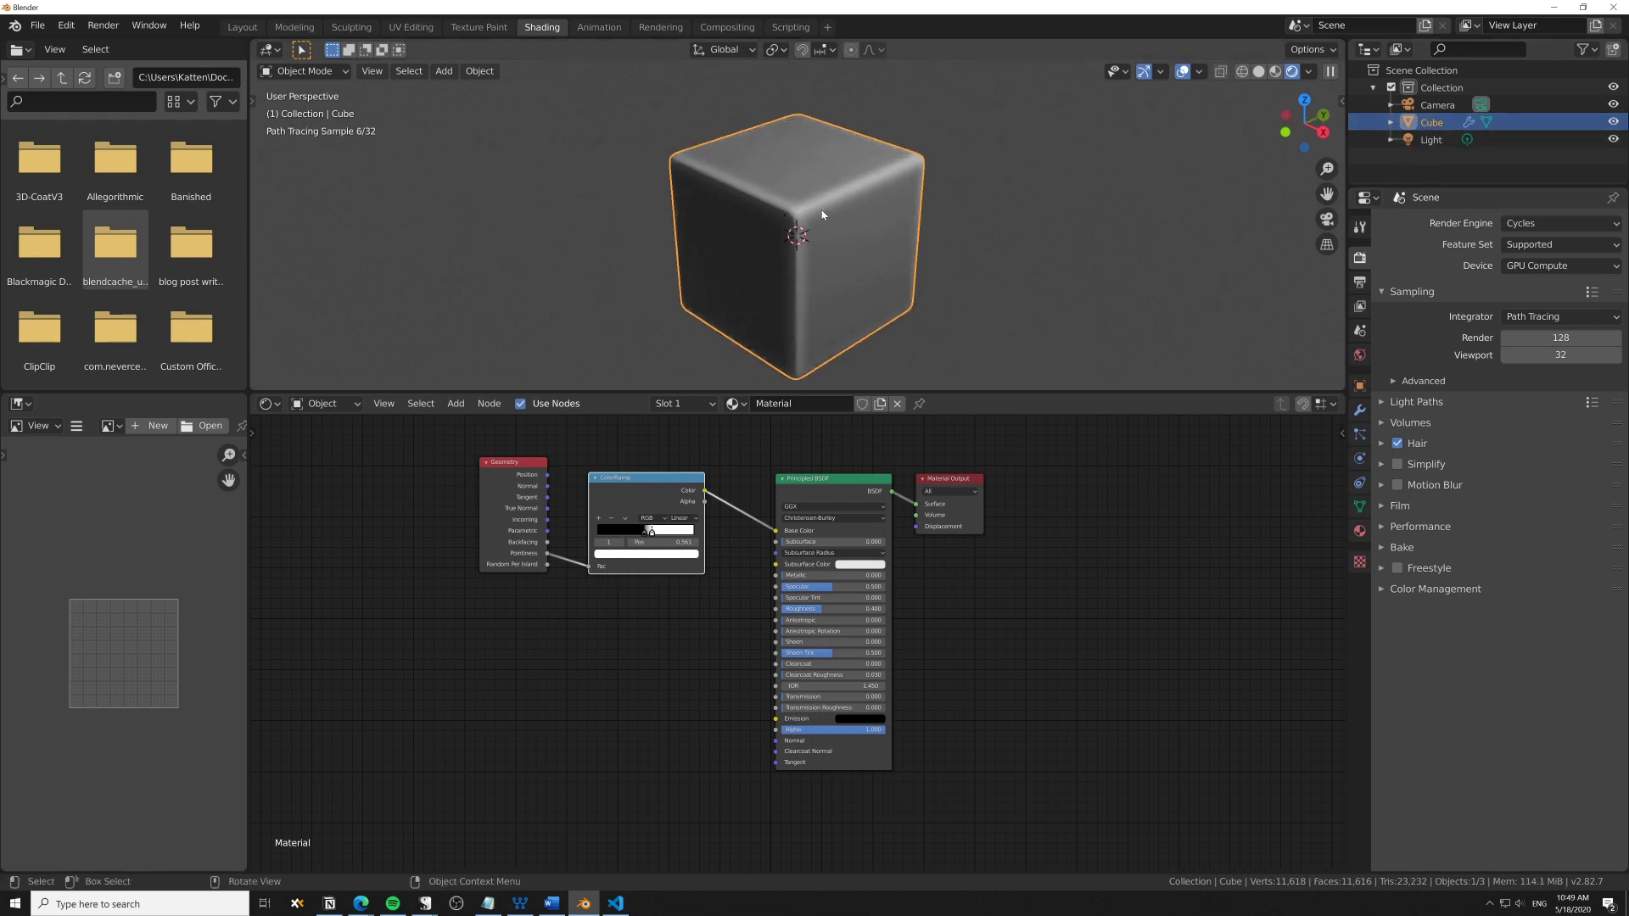
pyautogui.moveTo(818, 496); pyautogui.dragTo(809, 567)
pyautogui.hotkey('shift', 'a')
pyautogui.click(820, 476)
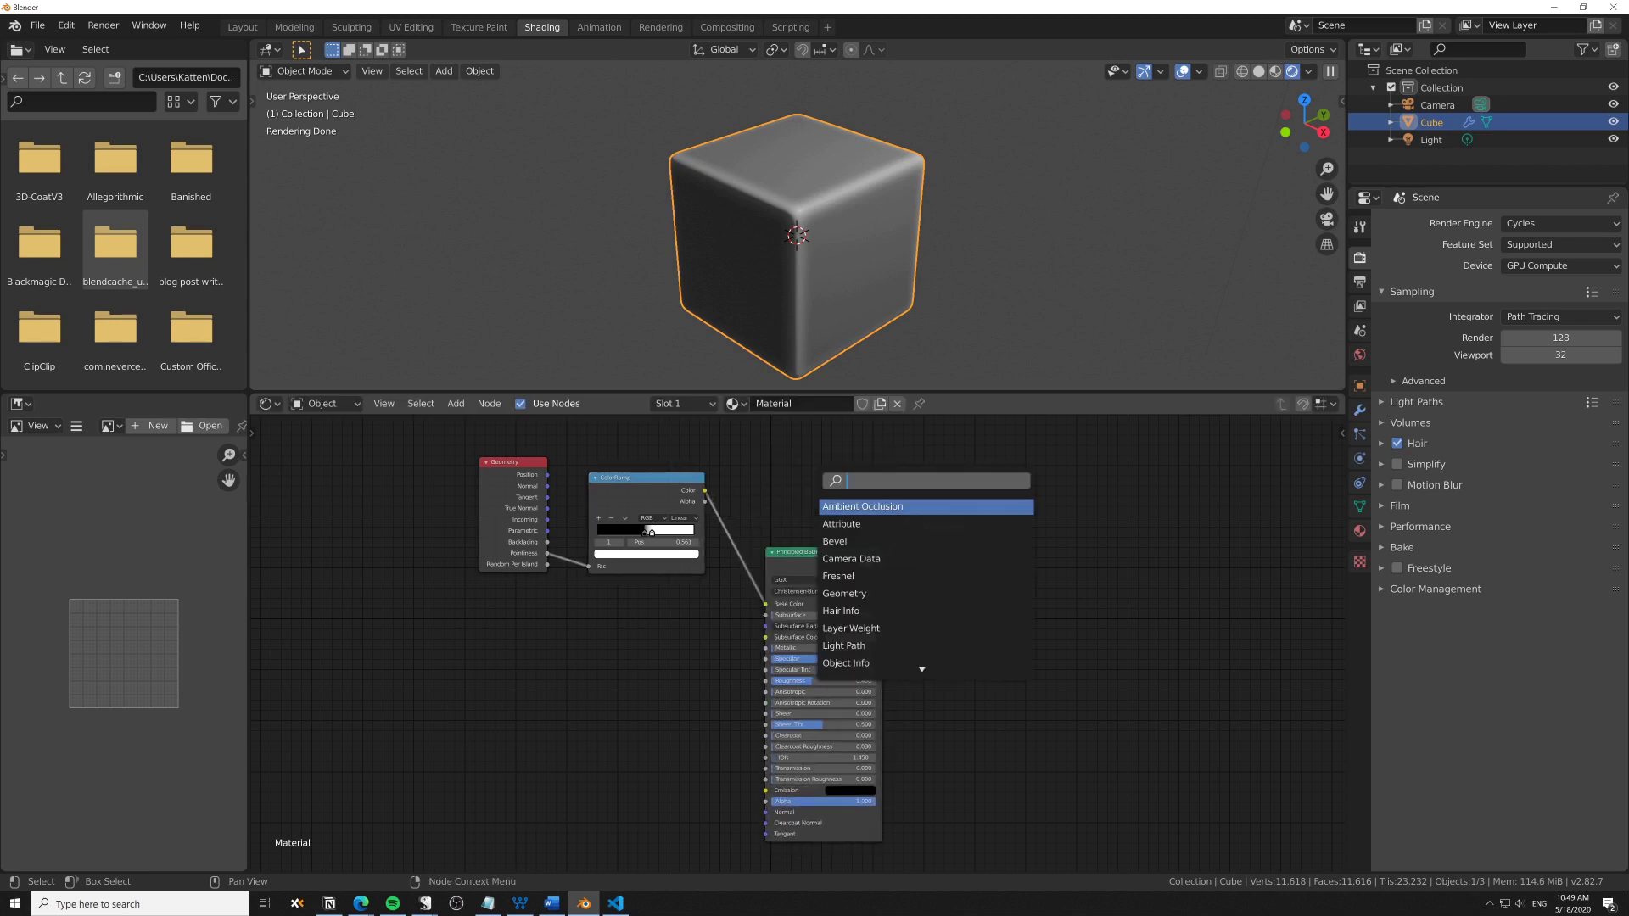
pyautogui.write('emission')
pyautogui.press('Return')
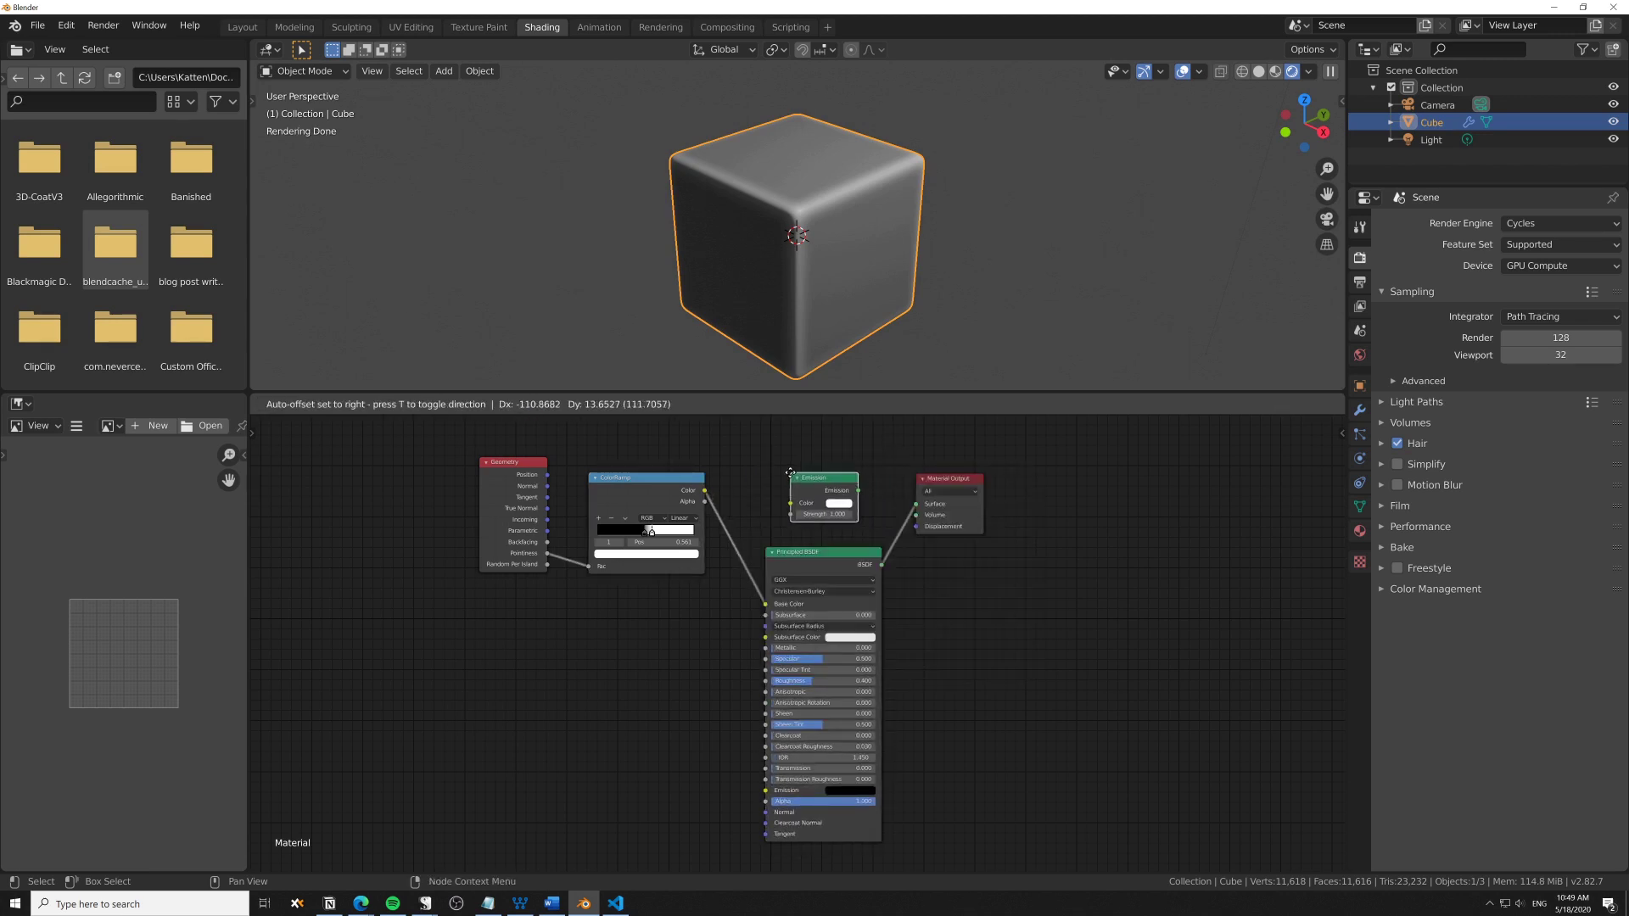
pyautogui.click(790, 473)
pyautogui.moveTo(705, 490); pyautogui.dragTo(916, 505)
# Tighten the ramp stops to 0.502 and 0.531, then move Geometry and ColorRamp left
pyautogui.moveTo(695, 548)
pyautogui.mouseDown()
pyautogui.moveTo(679, 548)
pyautogui.moveTo(701, 531)
pyautogui.mouseUp()
pyautogui.scroll(3, 761, 608)
pyautogui.scroll(2, 761, 608)
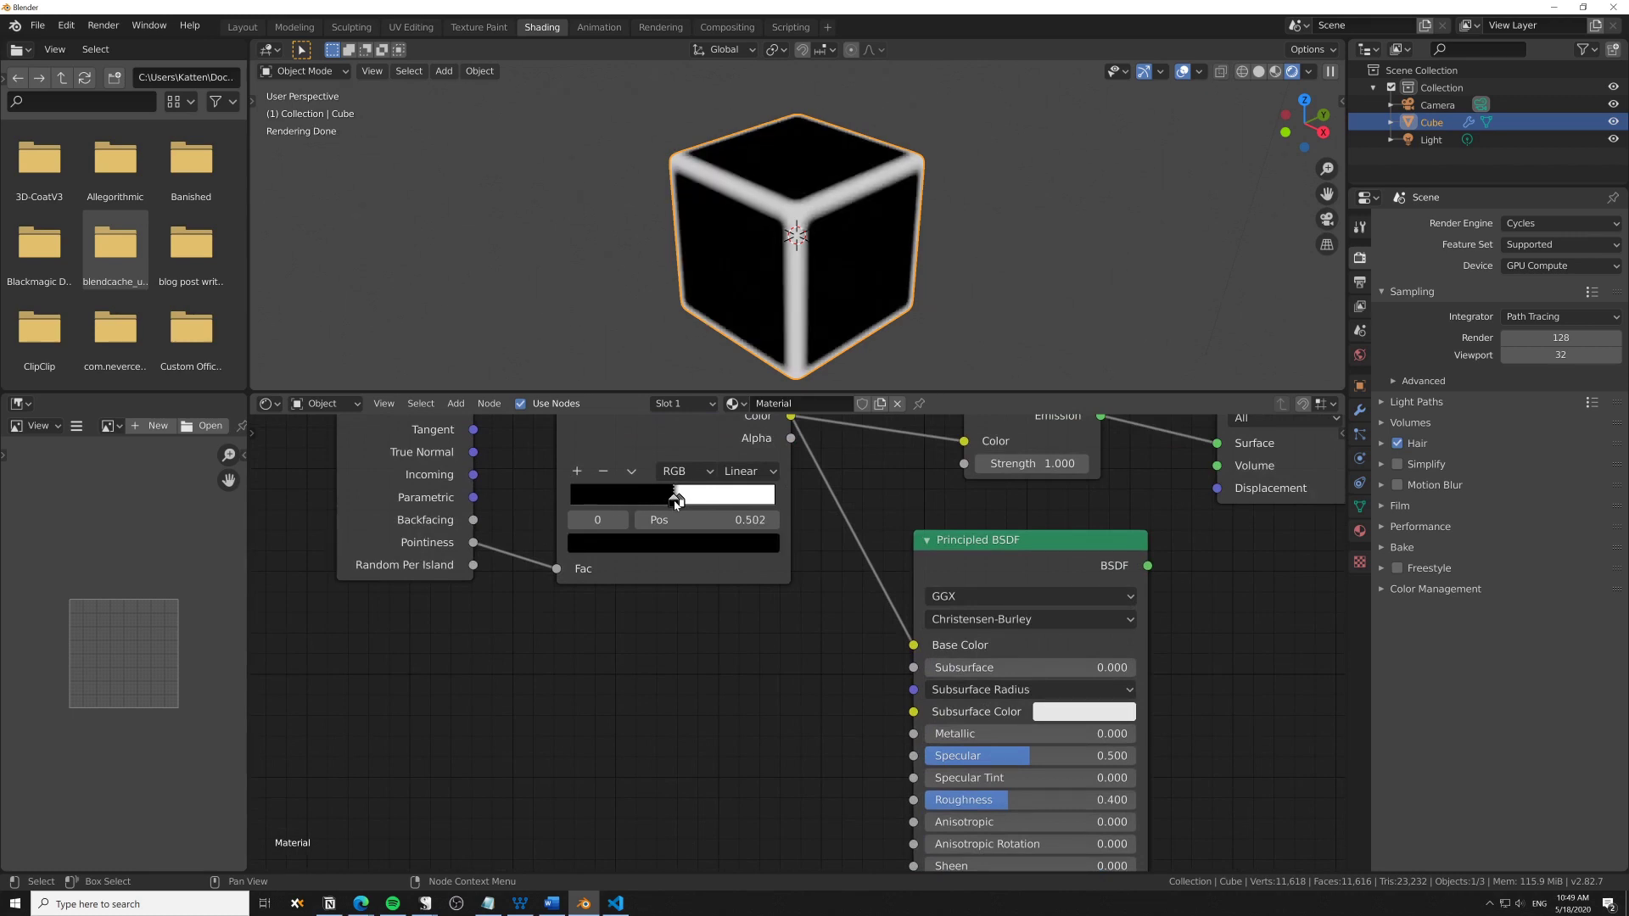
pyautogui.click(678, 501)
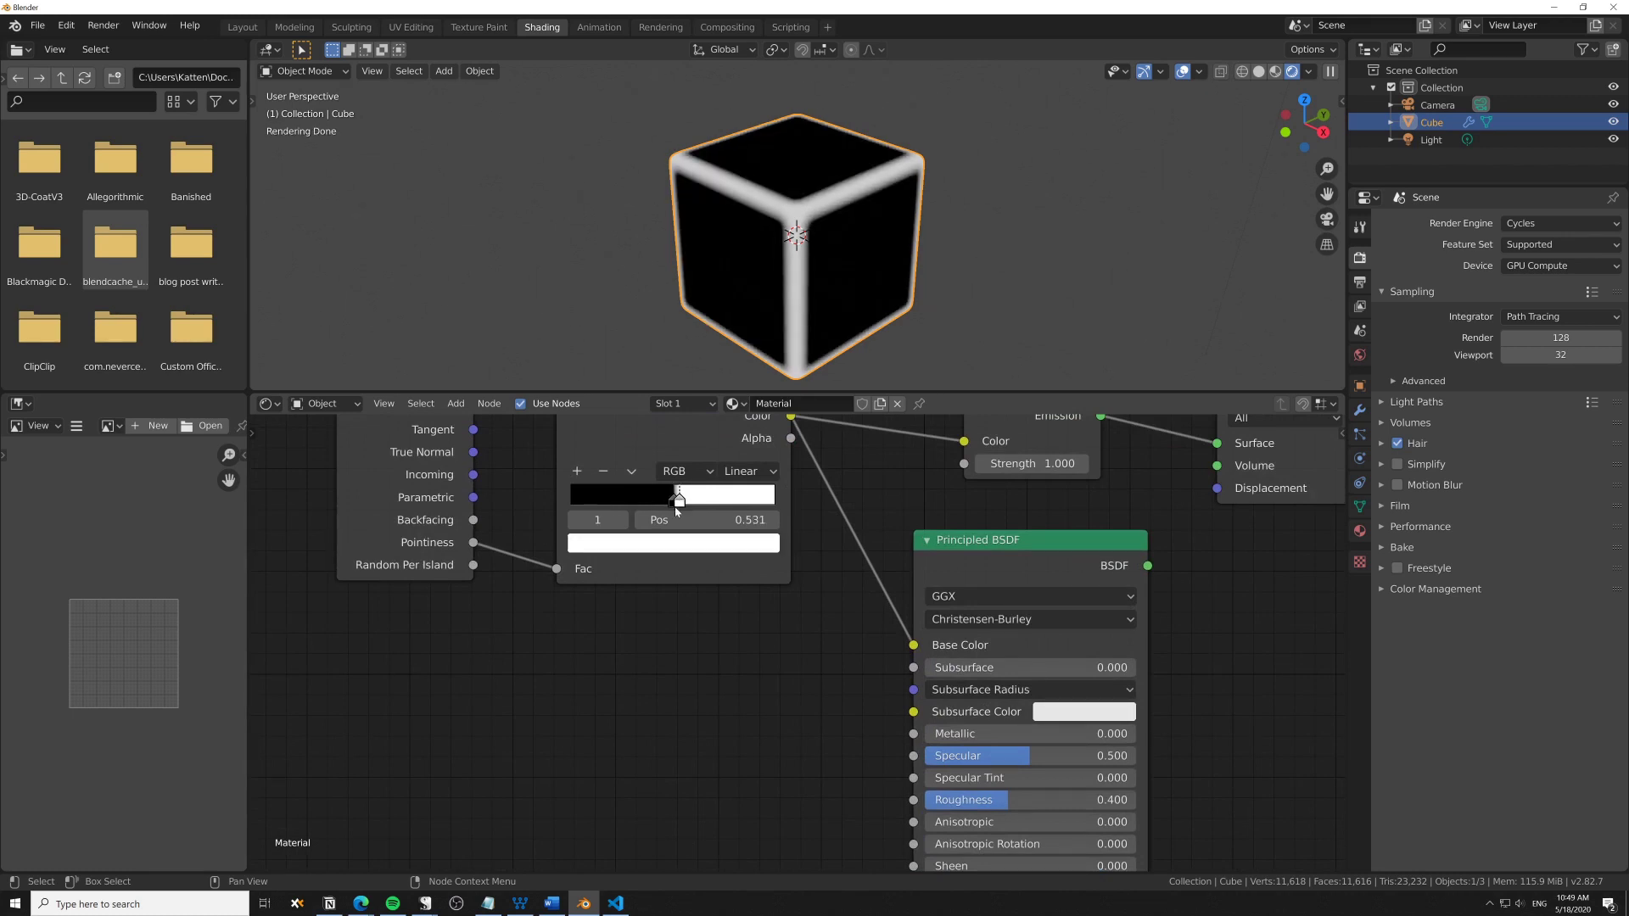
pyautogui.scroll(-2, 638, 504)
pyautogui.moveTo(423, 479); pyautogui.dragTo(794, 609)
pyautogui.moveTo(716, 530); pyautogui.dragTo(505, 527)
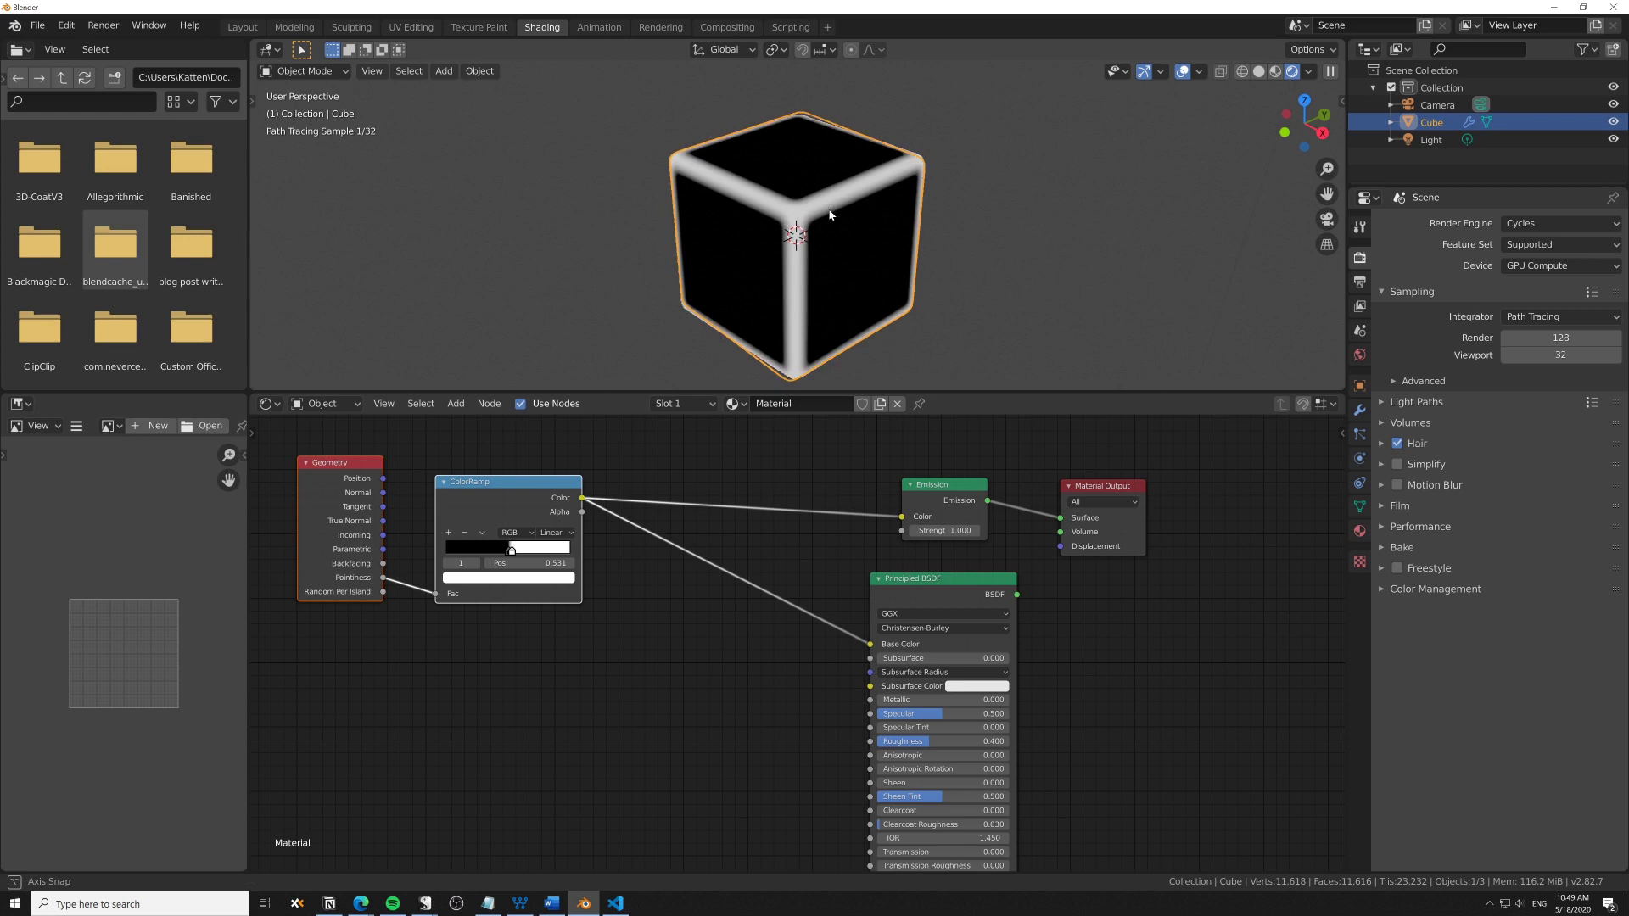
pyautogui.scroll(5, 813, 218)
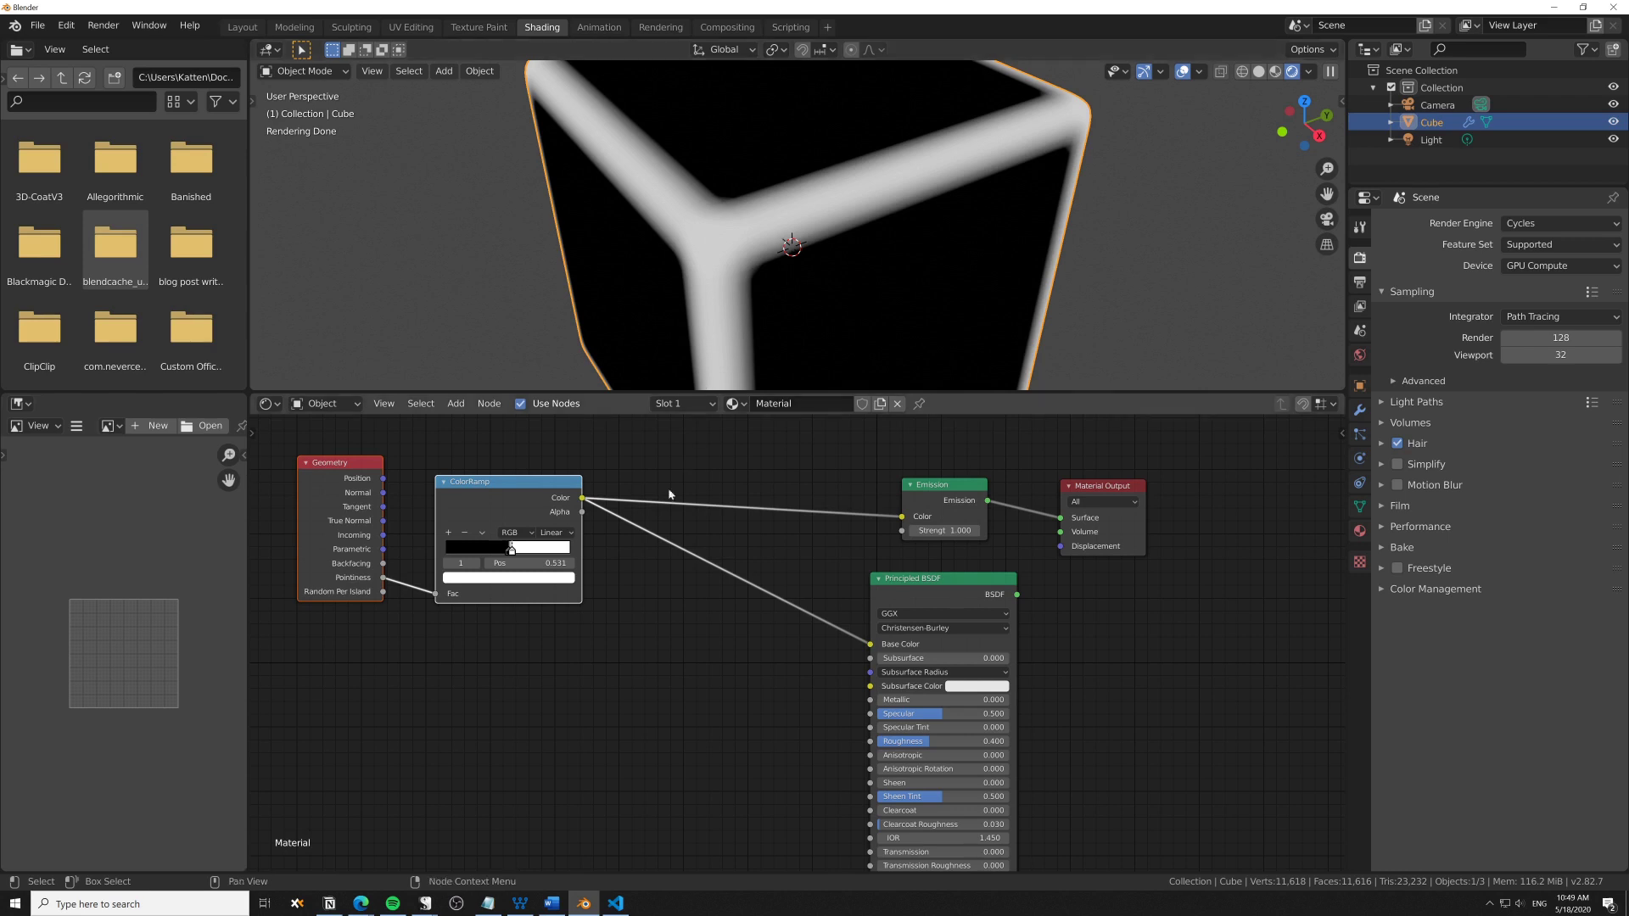
# Add a Noise Texture and a MixRGB node, feeding the noise into the mix
pyautogui.scroll(-2, 727, 475)
pyautogui.hotkey('shift', 'a')
pyautogui.click(729, 469)
pyautogui.write('no')
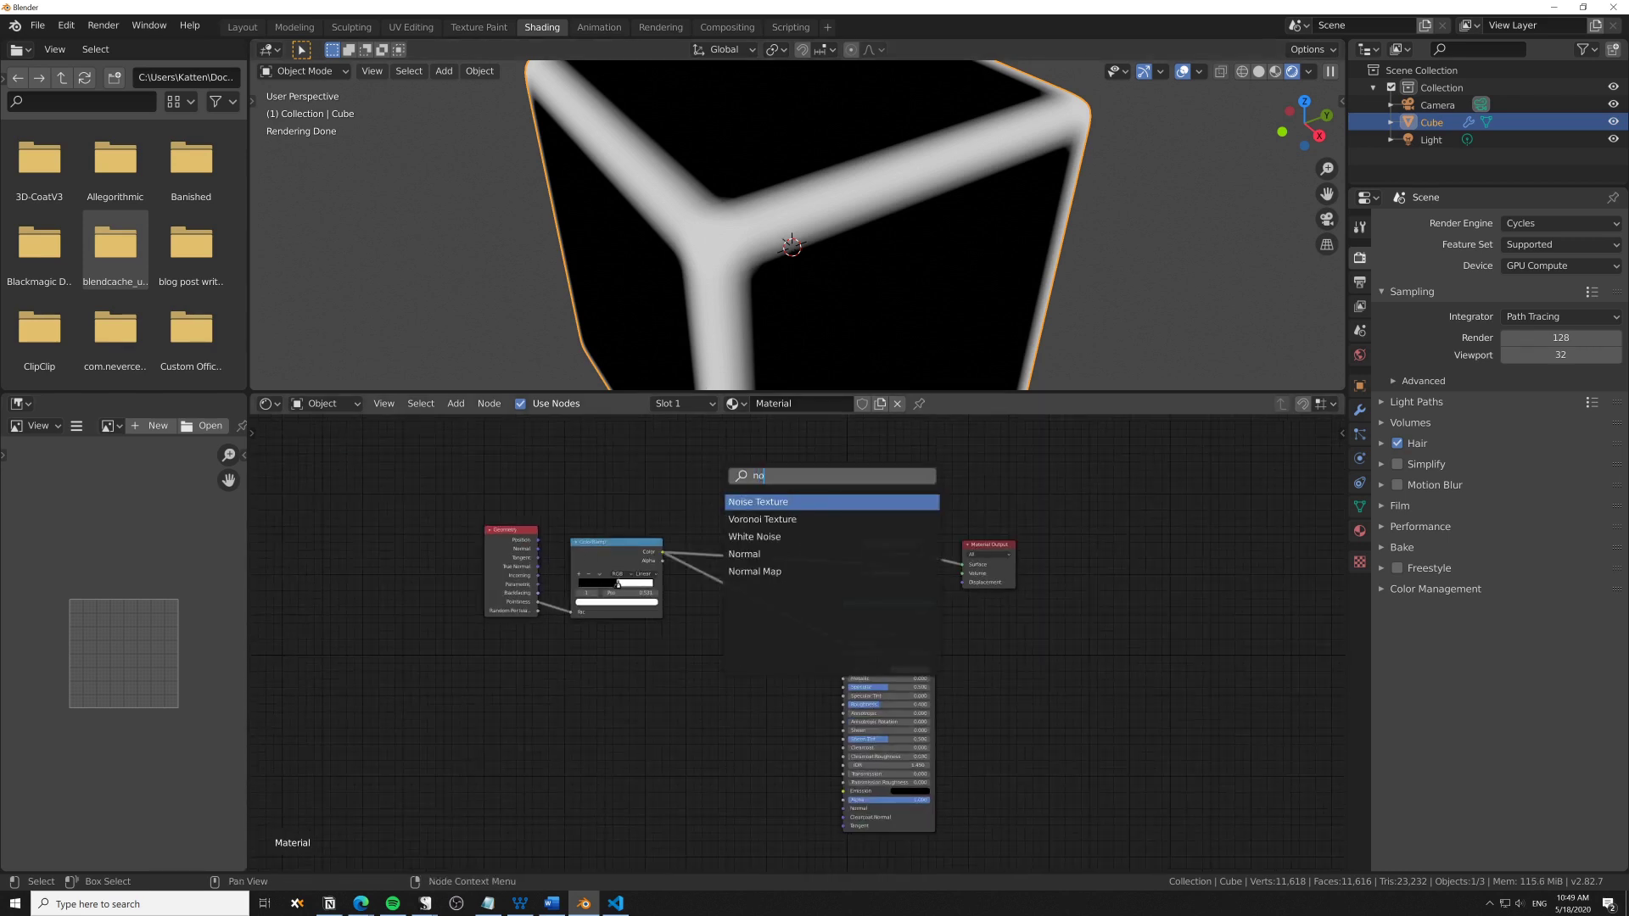
pyautogui.press('Return')
pyautogui.click(586, 675)
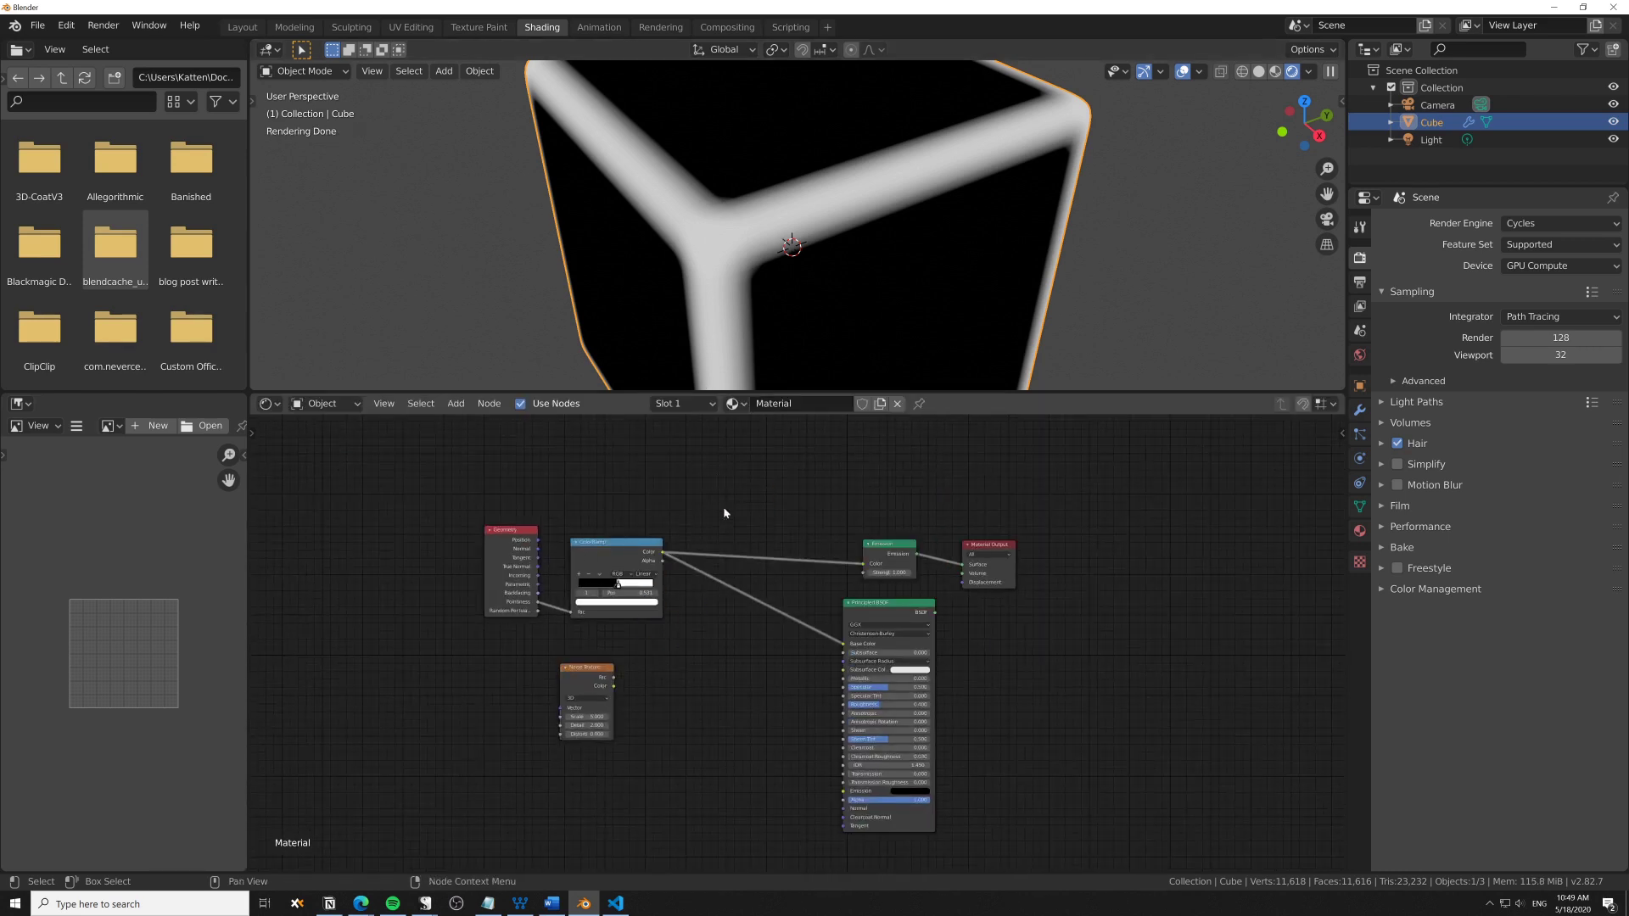
pyautogui.hotkey('shift', 'a')
pyautogui.click(725, 507)
pyautogui.write('mixr')
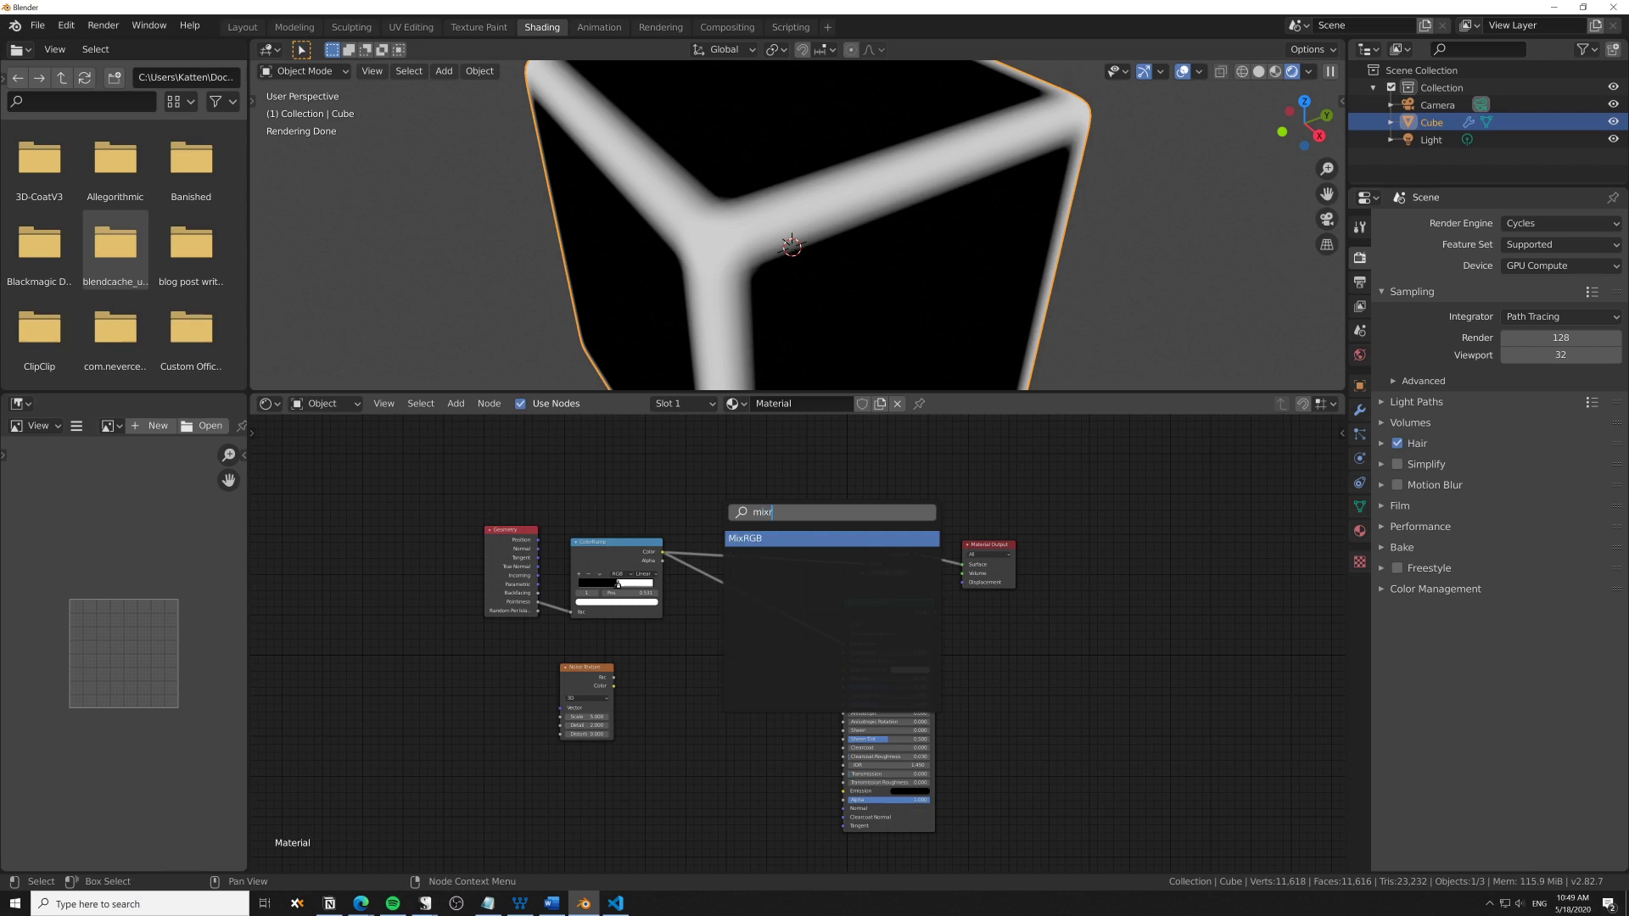
pyautogui.press('Return')
pyautogui.click(679, 641)
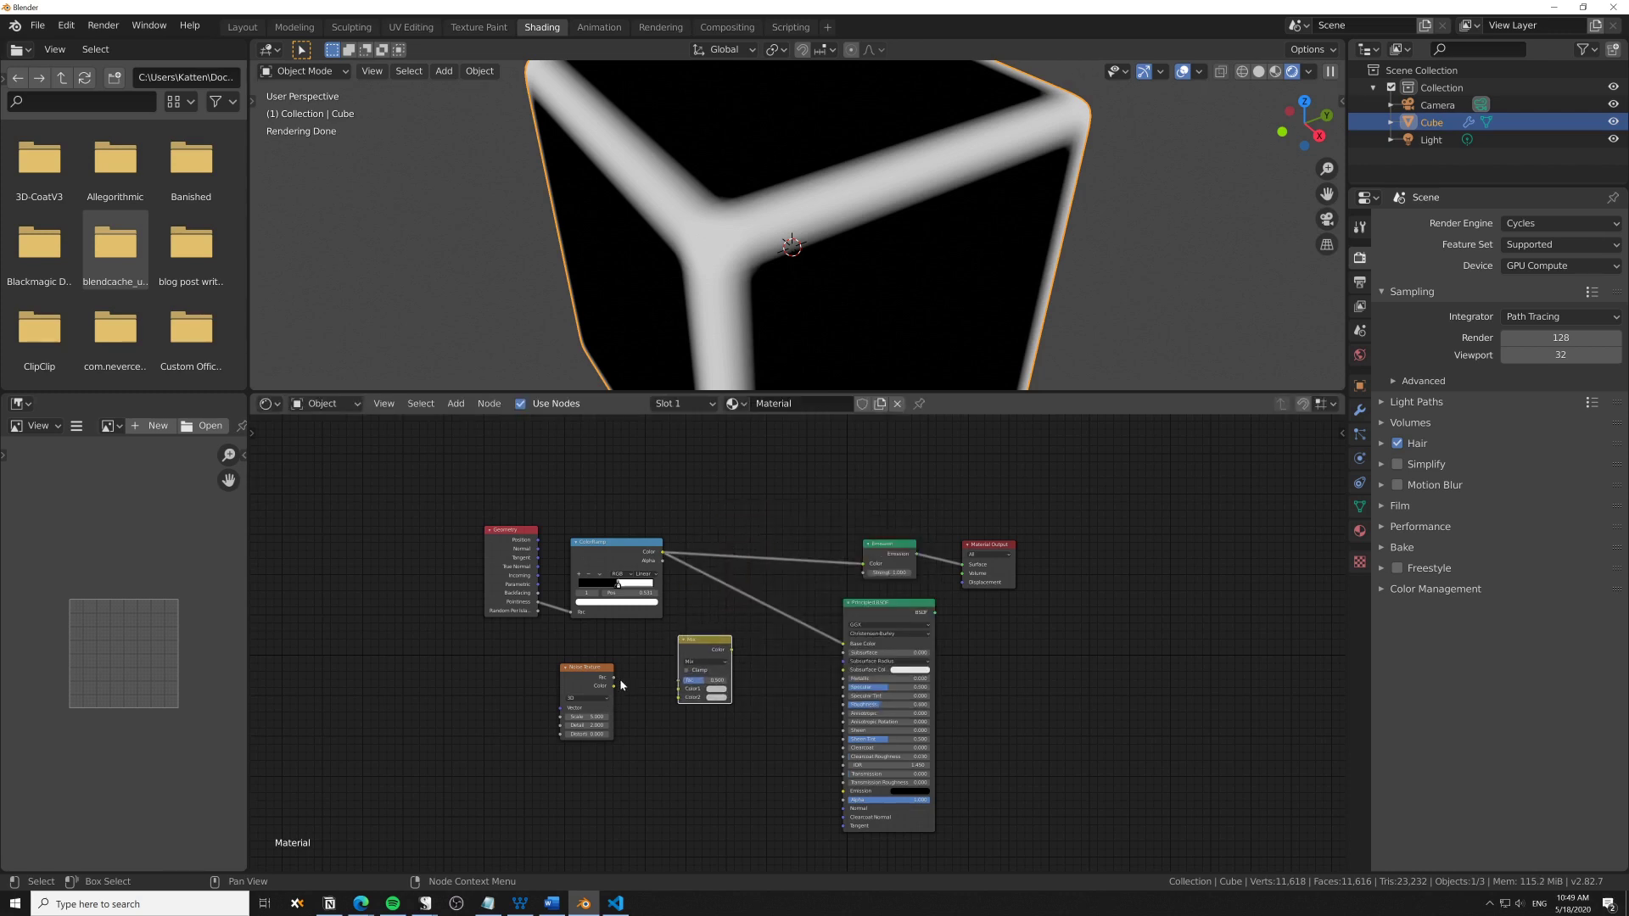
pyautogui.moveTo(614, 678); pyautogui.dragTo(717, 663)
# Set the mix to Multiply with the edge ramp and send it to Emission Color
pyautogui.click(717, 663)
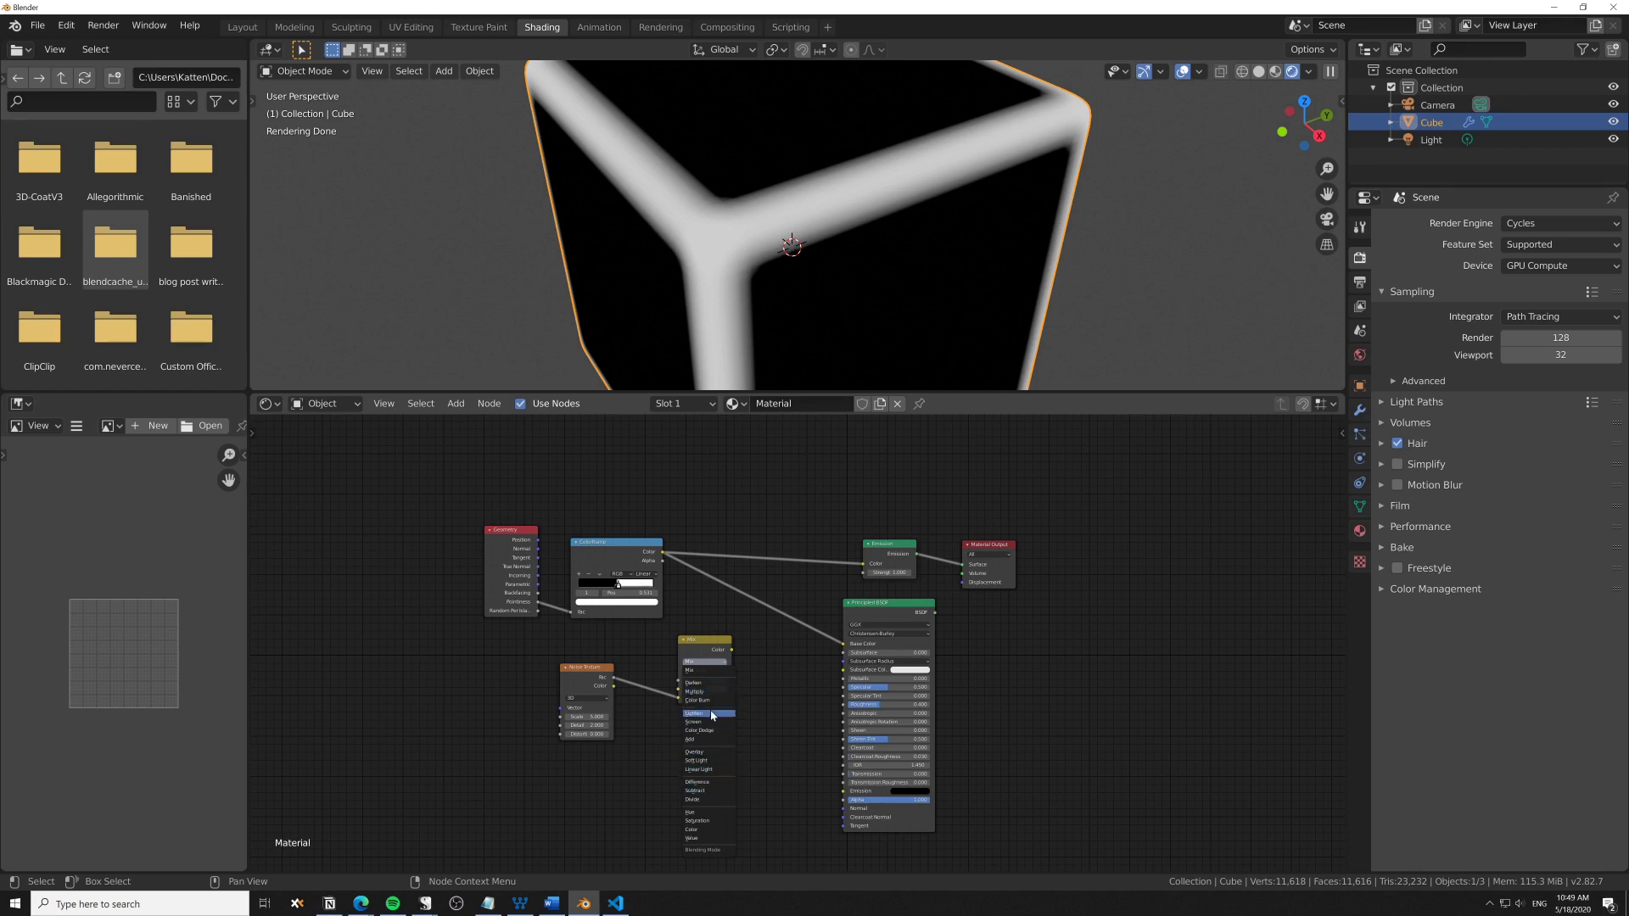
pyautogui.click(710, 691)
pyautogui.moveTo(711, 692); pyautogui.dragTo(749, 684)
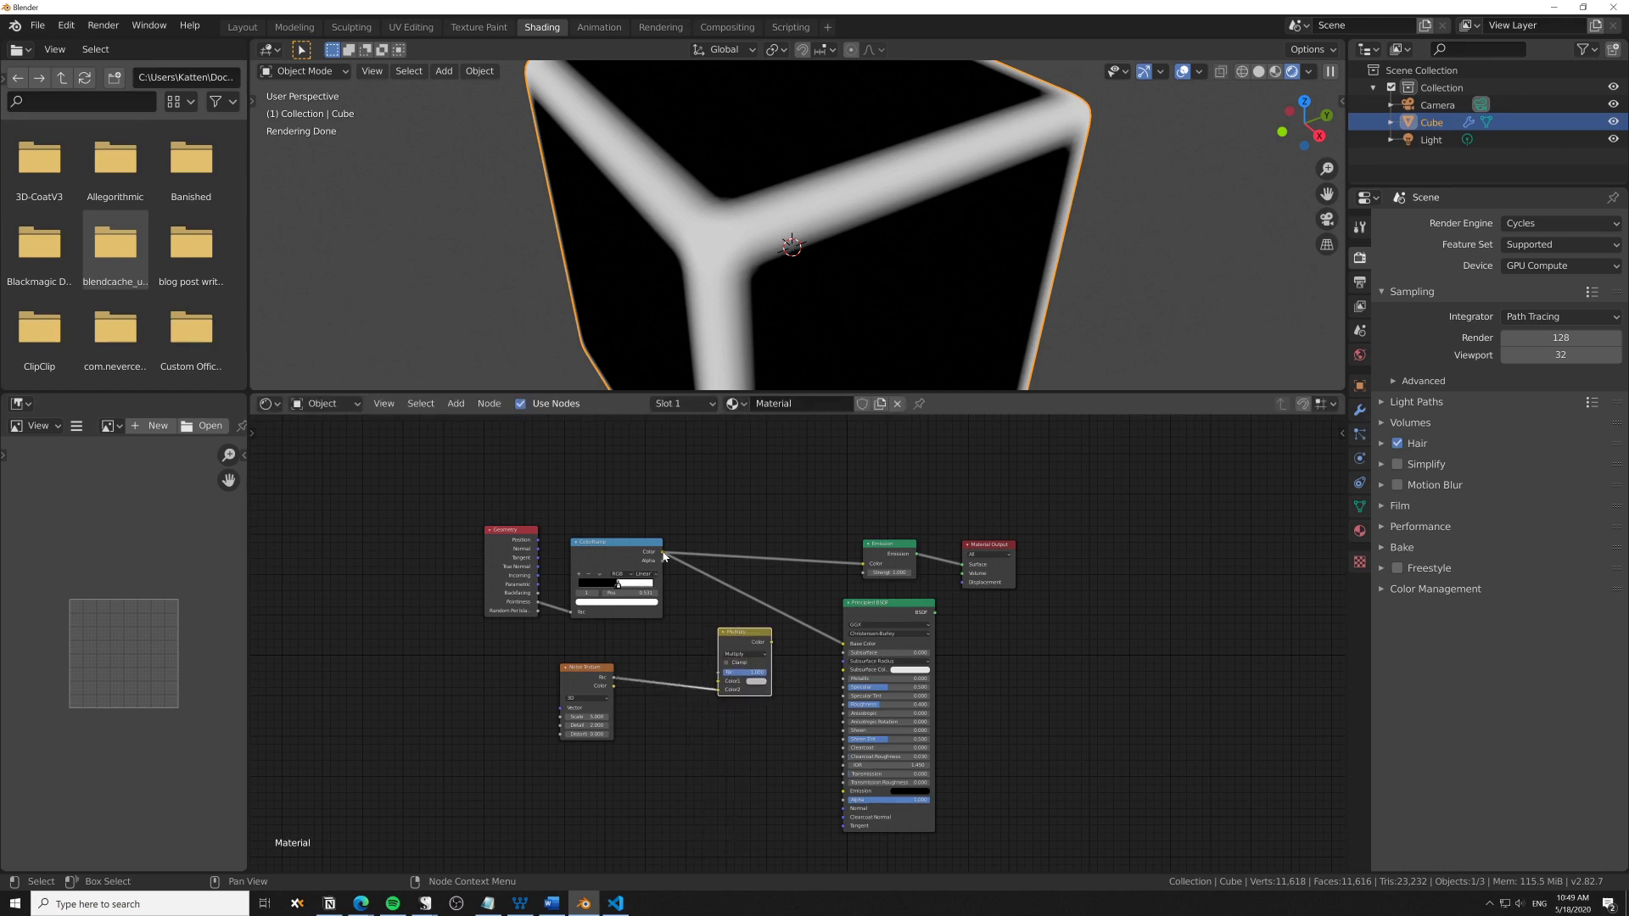
pyautogui.moveTo(664, 552); pyautogui.dragTo(863, 565)
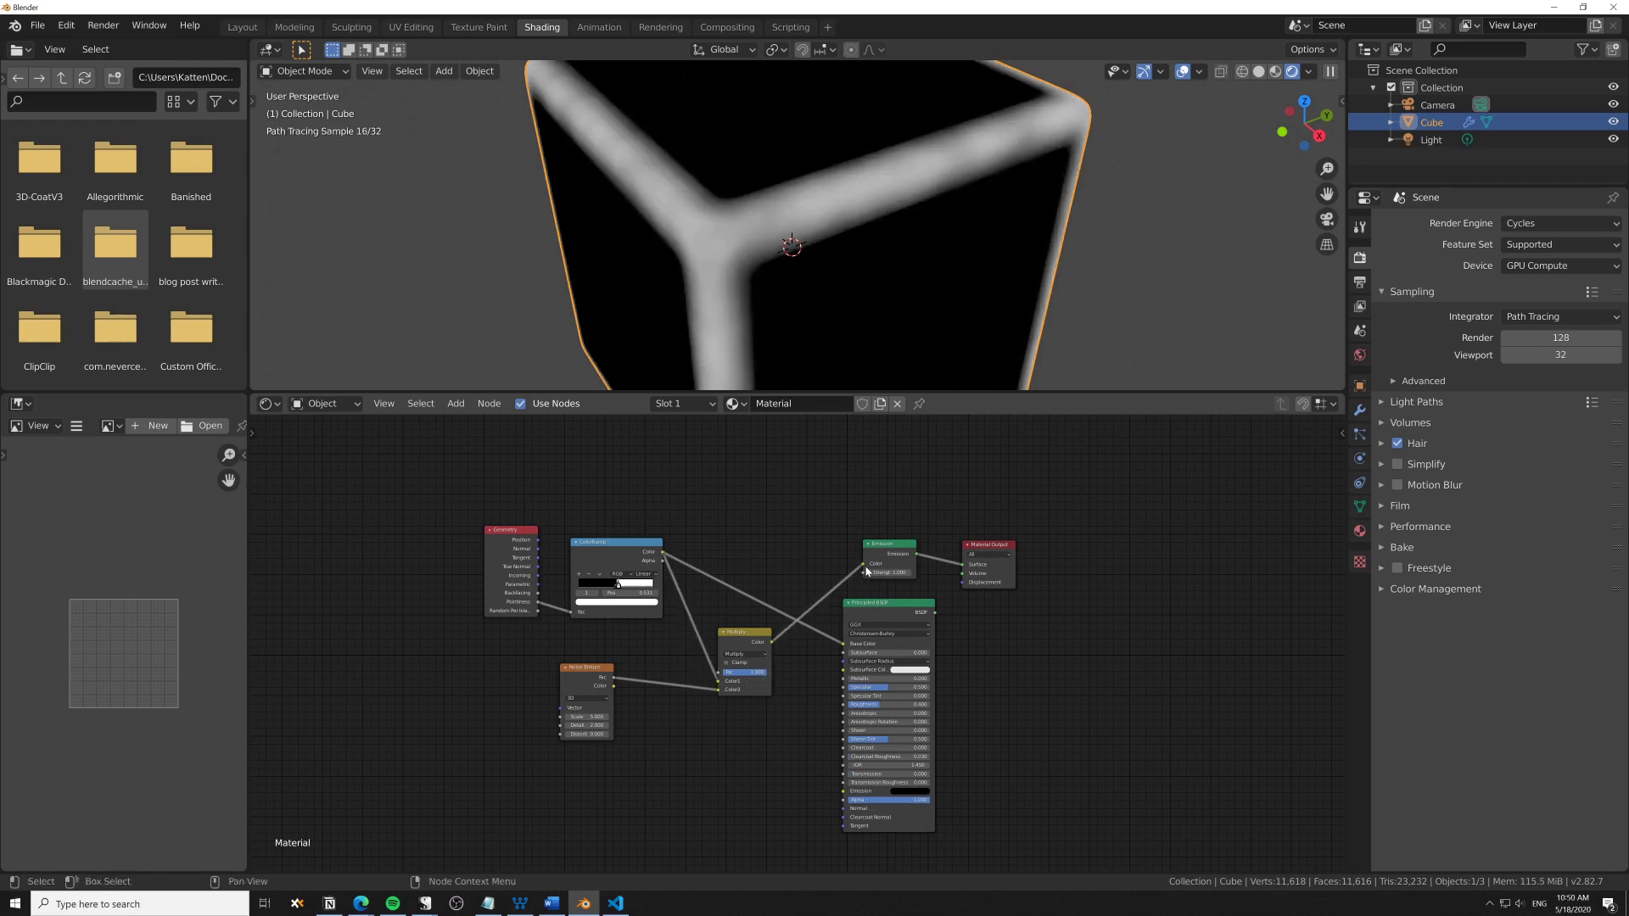
# Put a duplicated ColorRamp between noise and Multiply, with its stop at 0.410
pyautogui.moveTo(594, 687); pyautogui.dragTo(505, 681)
pyautogui.click(609, 581)
pyautogui.hotkey('shift', 'd')
pyautogui.click(614, 692)
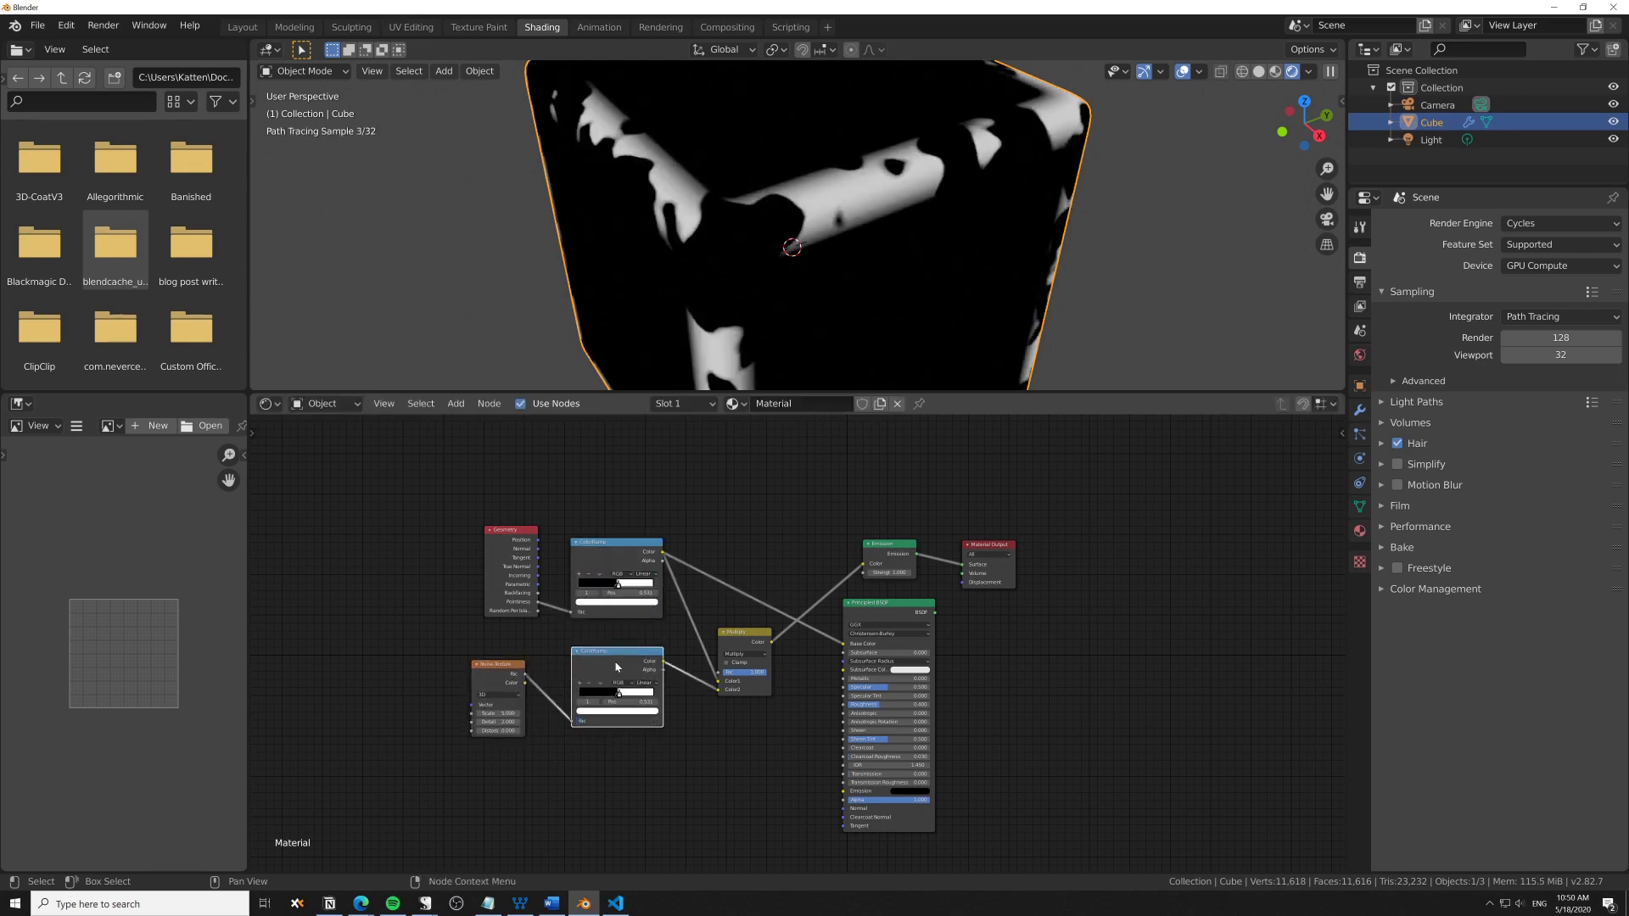
pyautogui.moveTo(617, 696); pyautogui.dragTo(612, 688)
pyautogui.moveTo(649, 254); pyautogui.dragTo(899, 221, button='middle')
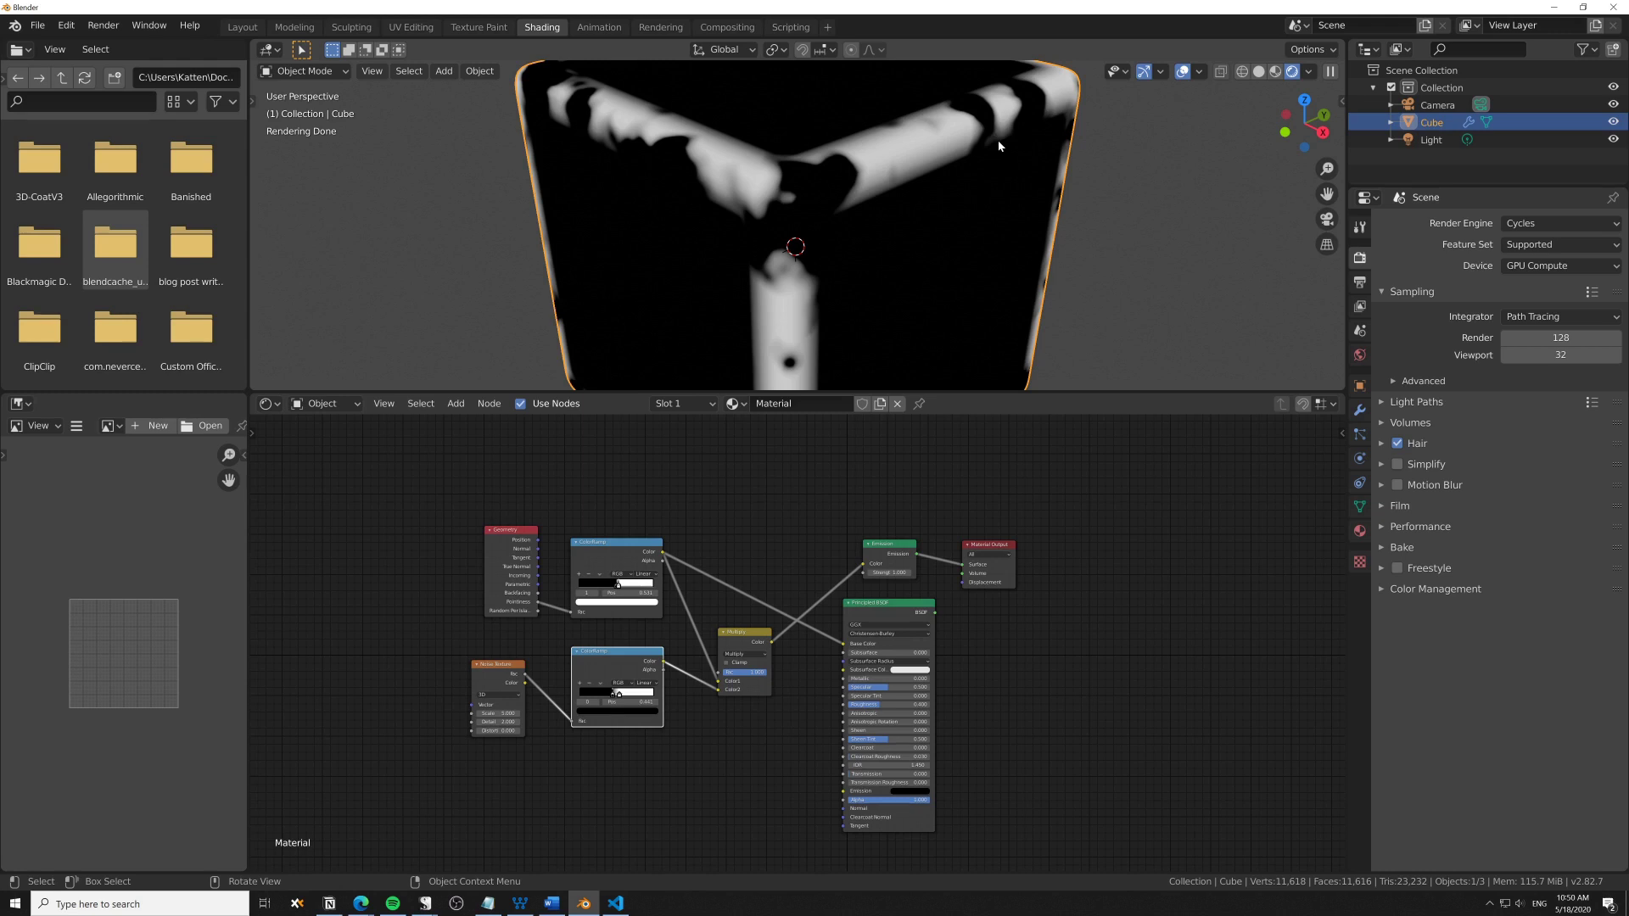
pyautogui.moveTo(998, 140); pyautogui.dragTo(886, 167, button='middle')
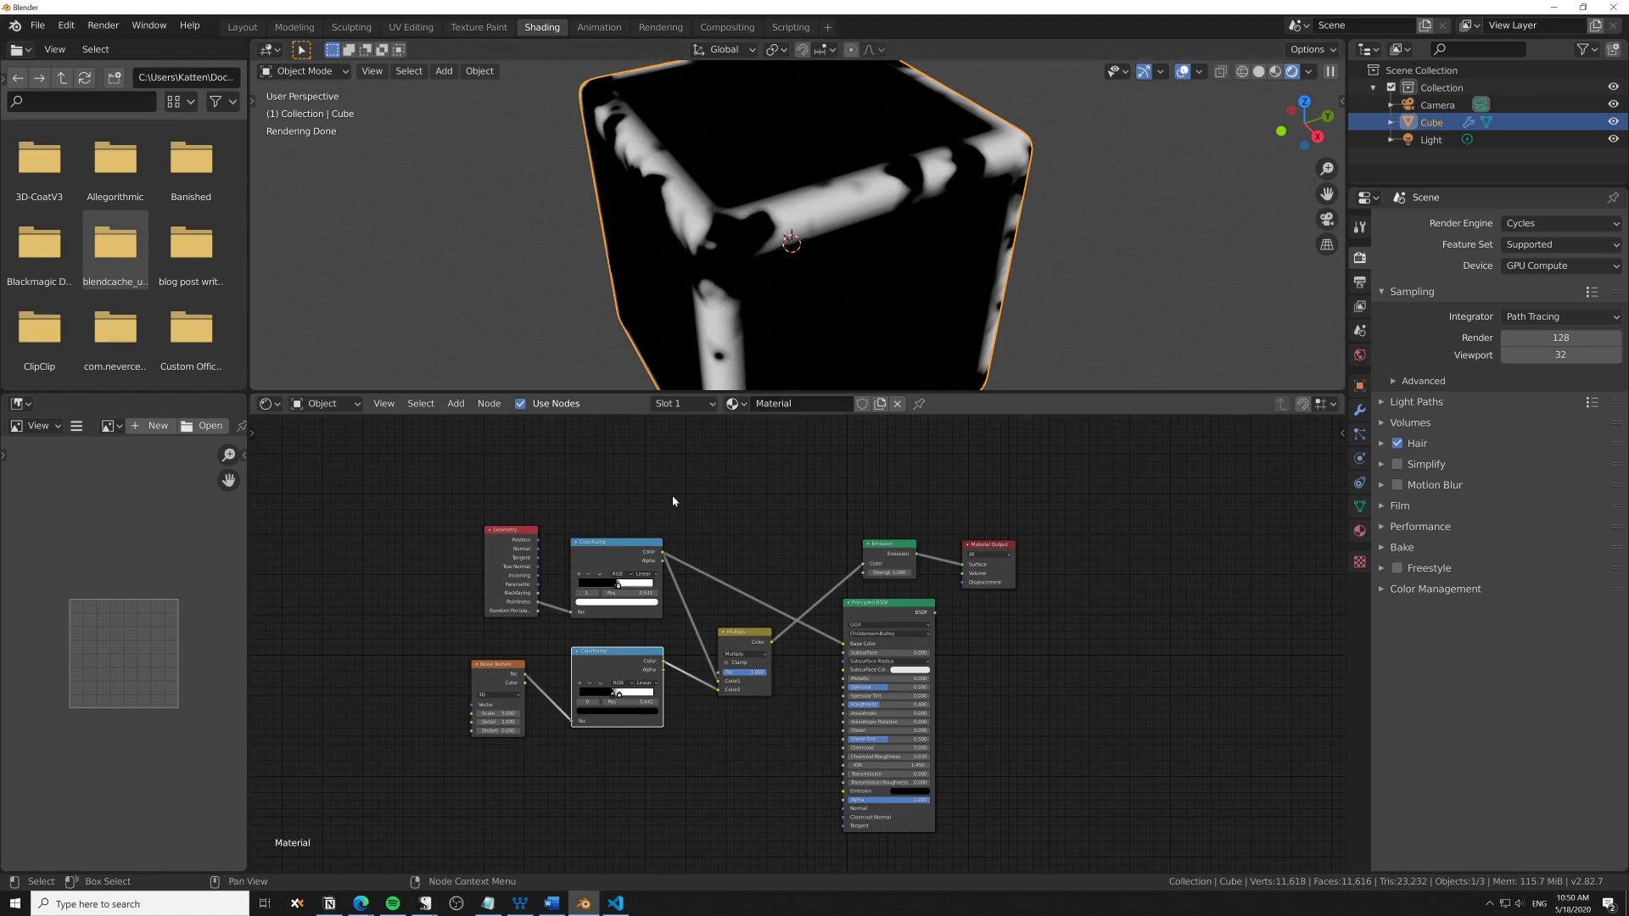
# Duplicate the noise-ramp-Multiply chain, chain both Multiplies, and set the second noise Scale to 6
pyautogui.moveTo(486, 686); pyautogui.dragTo(450, 678)
pyautogui.moveTo(620, 670); pyautogui.dragTo(559, 670)
pyautogui.moveTo(747, 654); pyautogui.dragTo(726, 648)
pyautogui.moveTo(756, 751); pyautogui.dragTo(402, 660)
pyautogui.hotkey('shift', 'd')
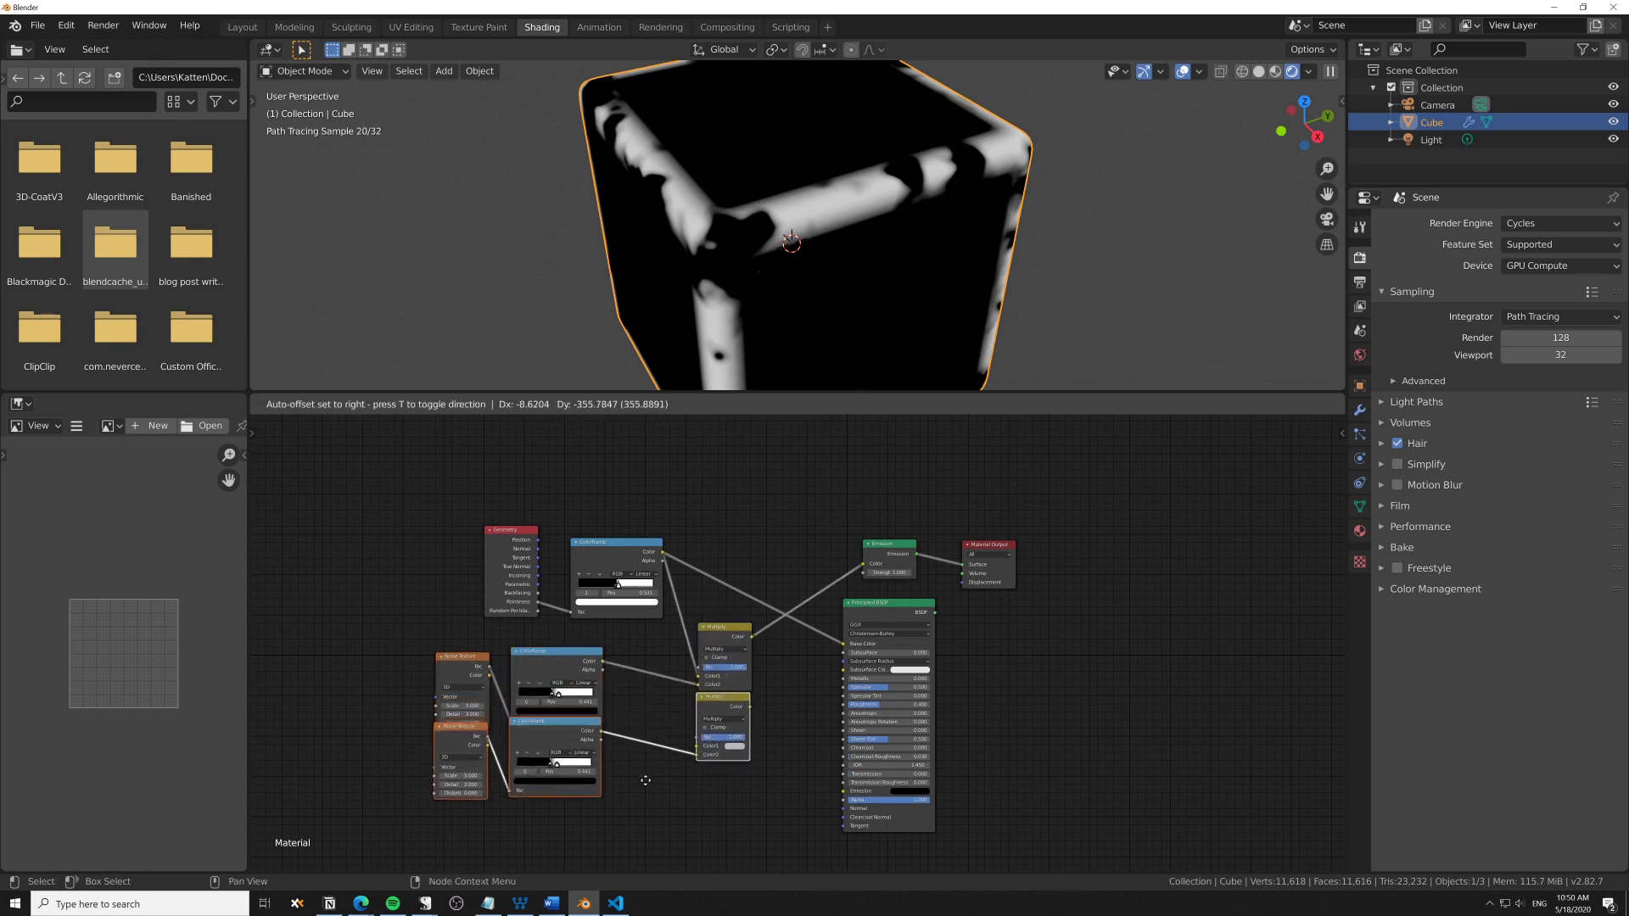
pyautogui.click(650, 802)
pyautogui.moveTo(731, 725); pyautogui.dragTo(771, 727)
pyautogui.click(710, 747)
pyautogui.moveTo(752, 637); pyautogui.dragTo(863, 564)
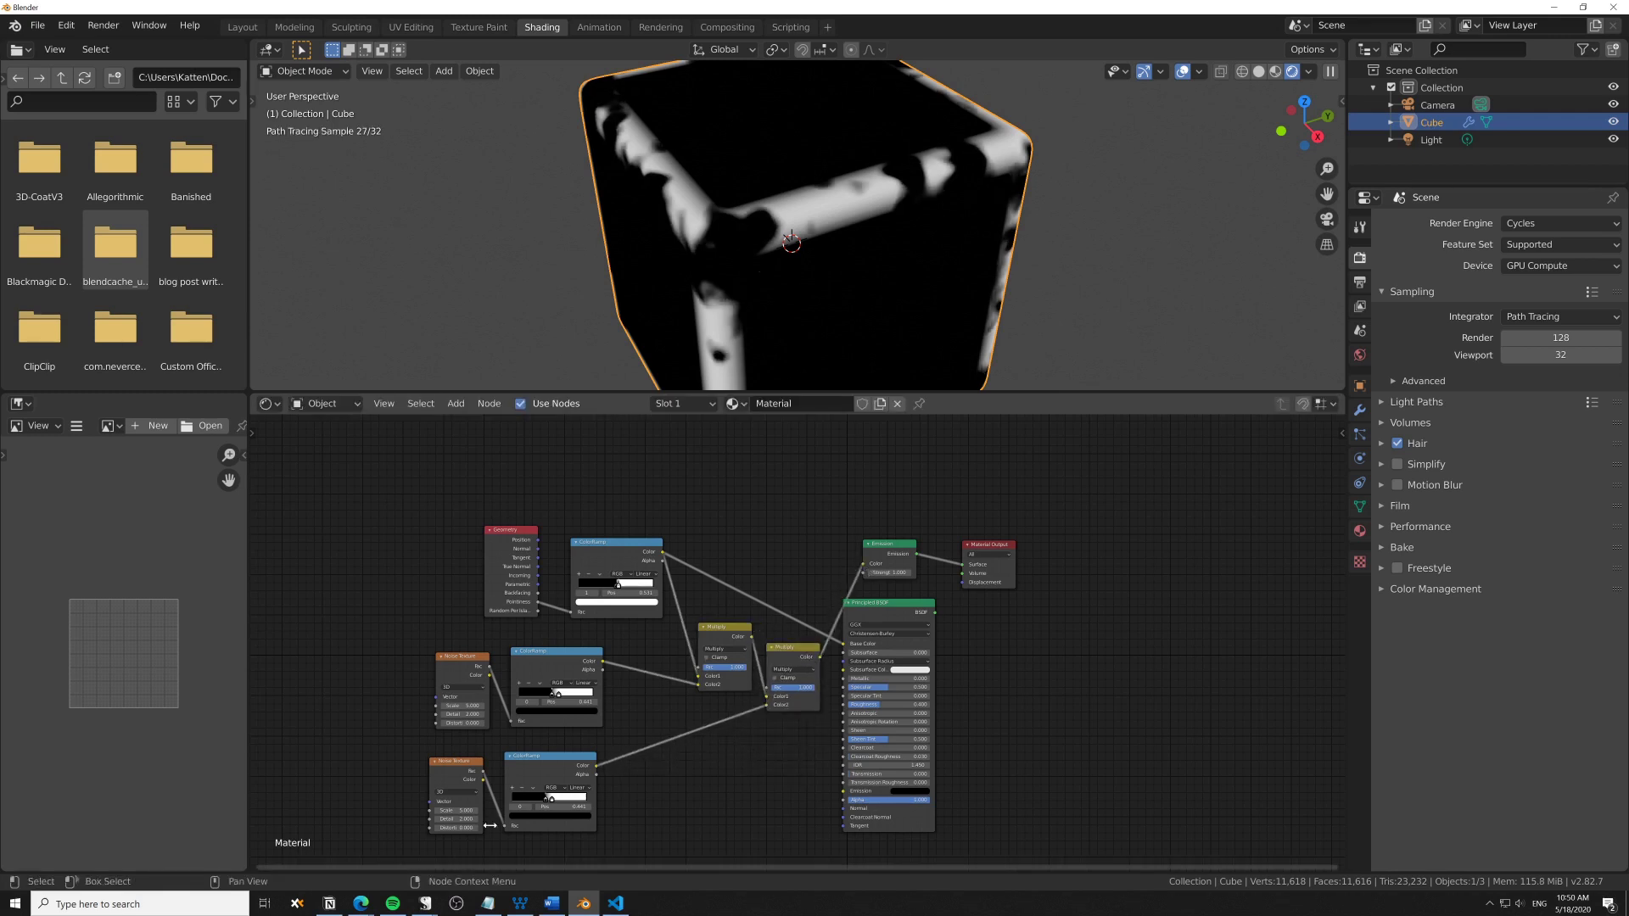
pyautogui.moveTo(459, 811); pyautogui.dragTo(509, 810)
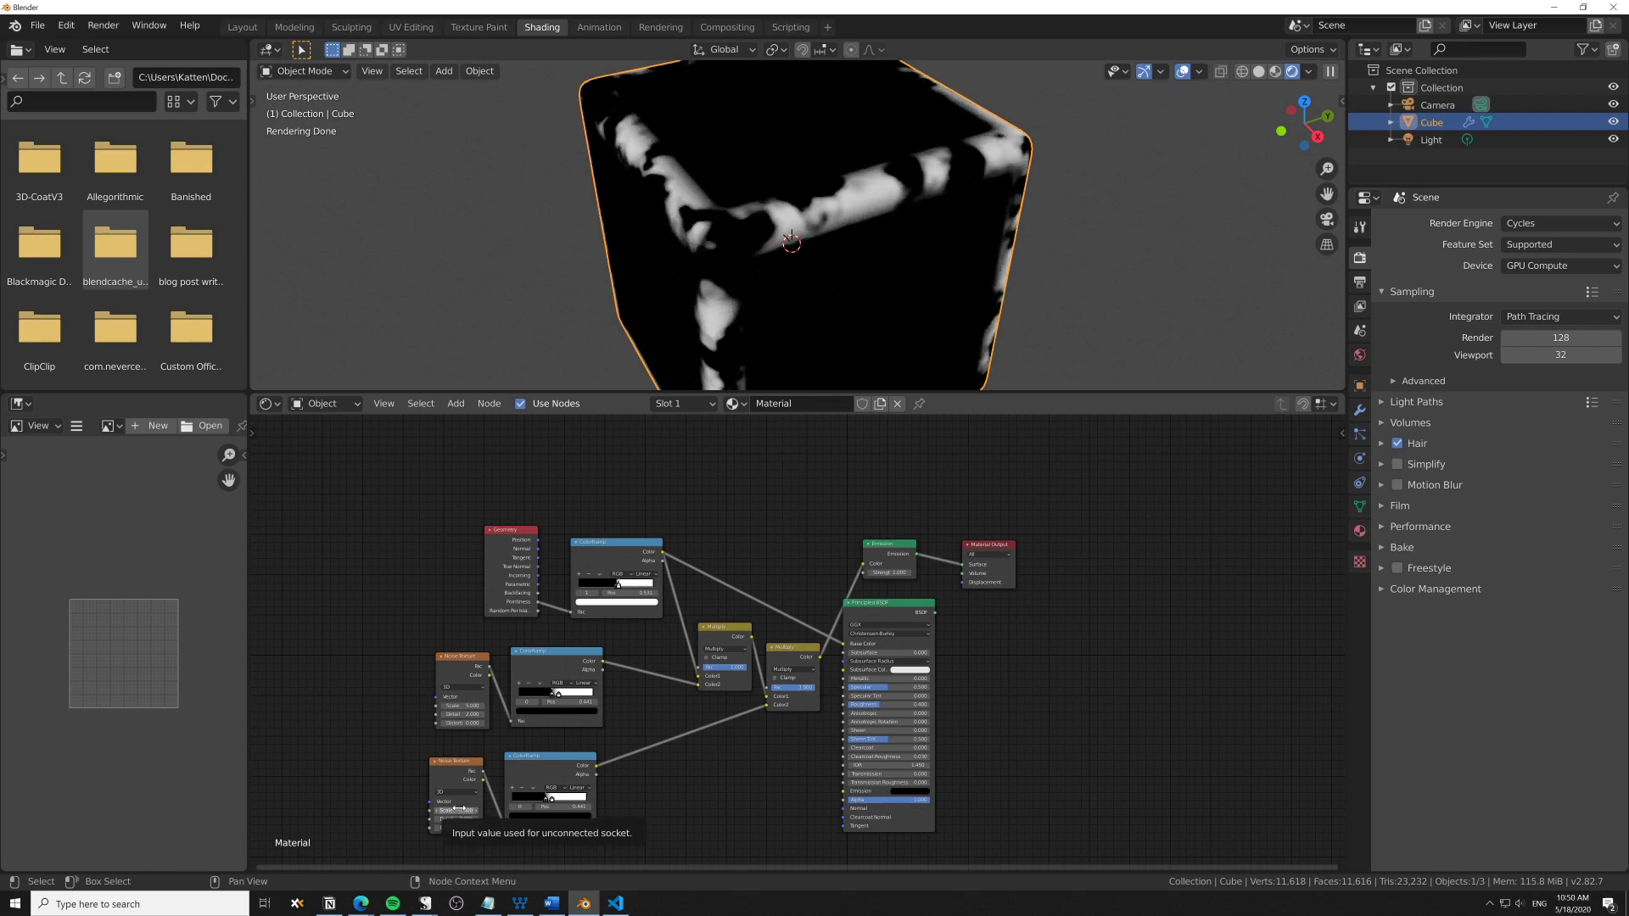
# Tidy the node layout, repositioning the Multiply and Principled BSDF nodes
pyautogui.moveTo(874, 612); pyautogui.dragTo(893, 622)
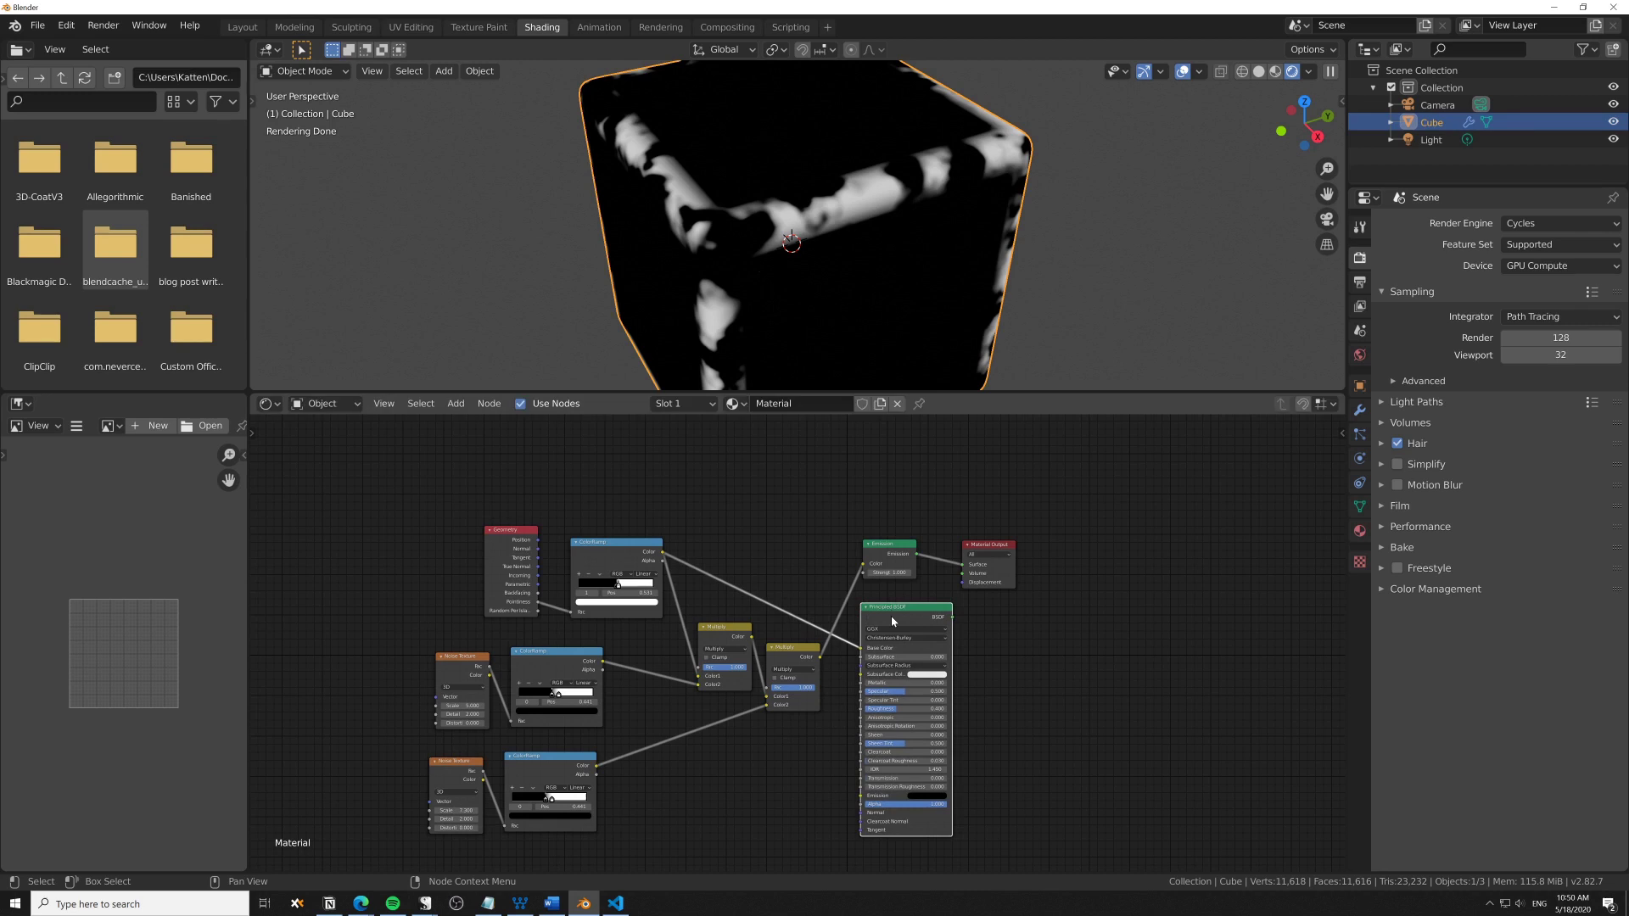
pyautogui.moveTo(933, 203); pyautogui.dragTo(959, 203, button='middle')
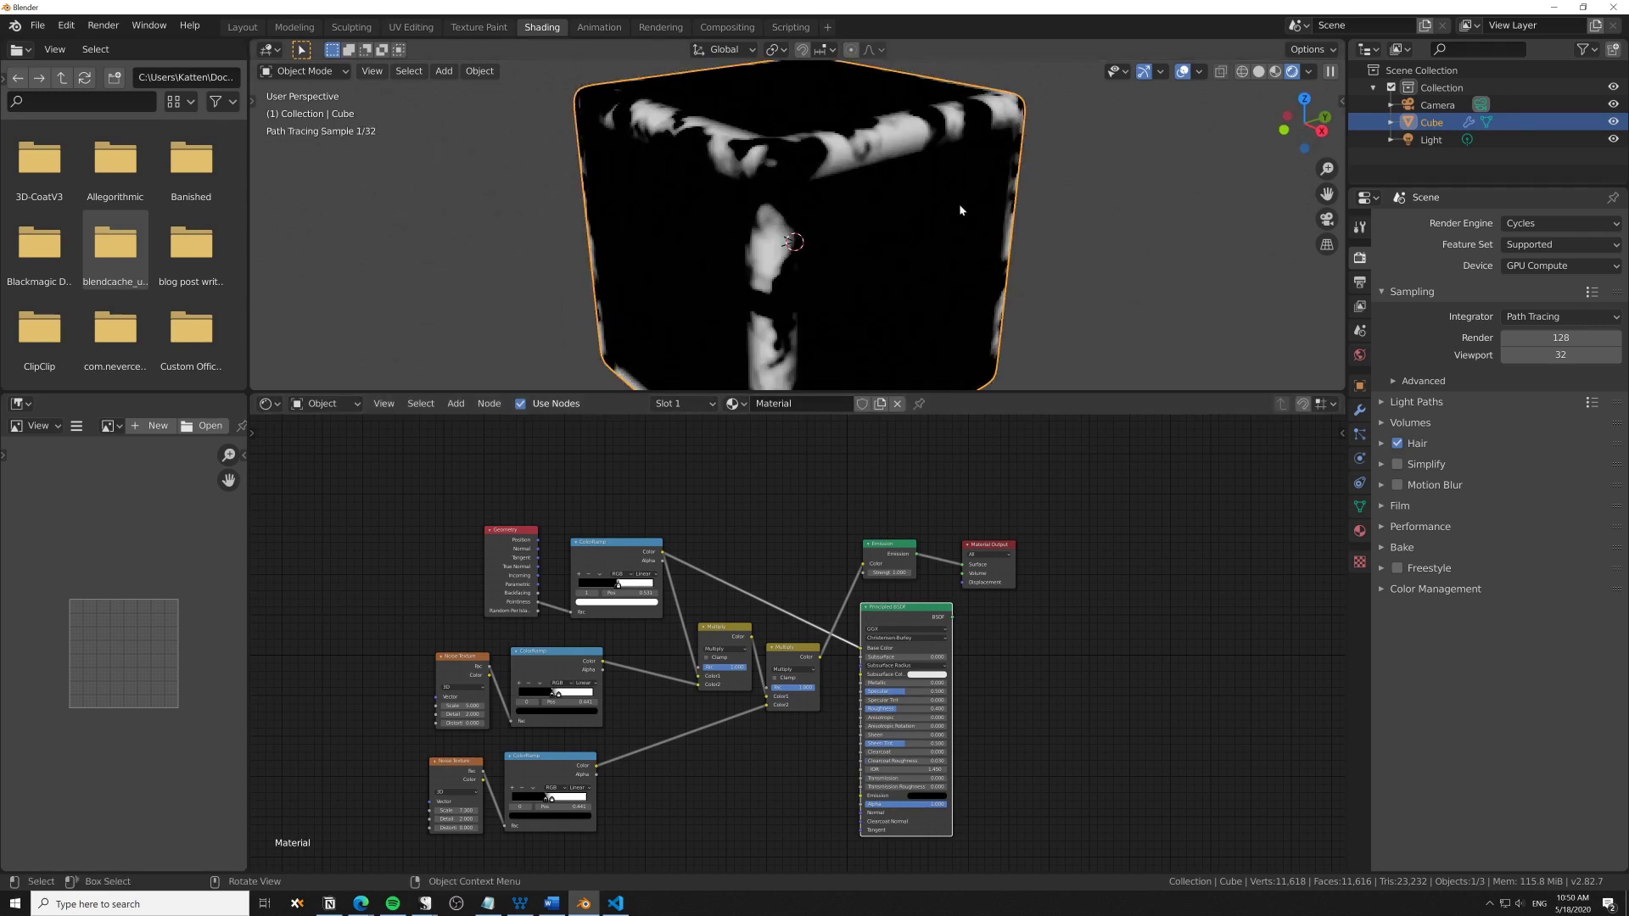
pyautogui.scroll(-1, 755, 549)
pyautogui.scroll(-1, 755, 549)
pyautogui.moveTo(754, 549); pyautogui.dragTo(794, 503, button='middle')
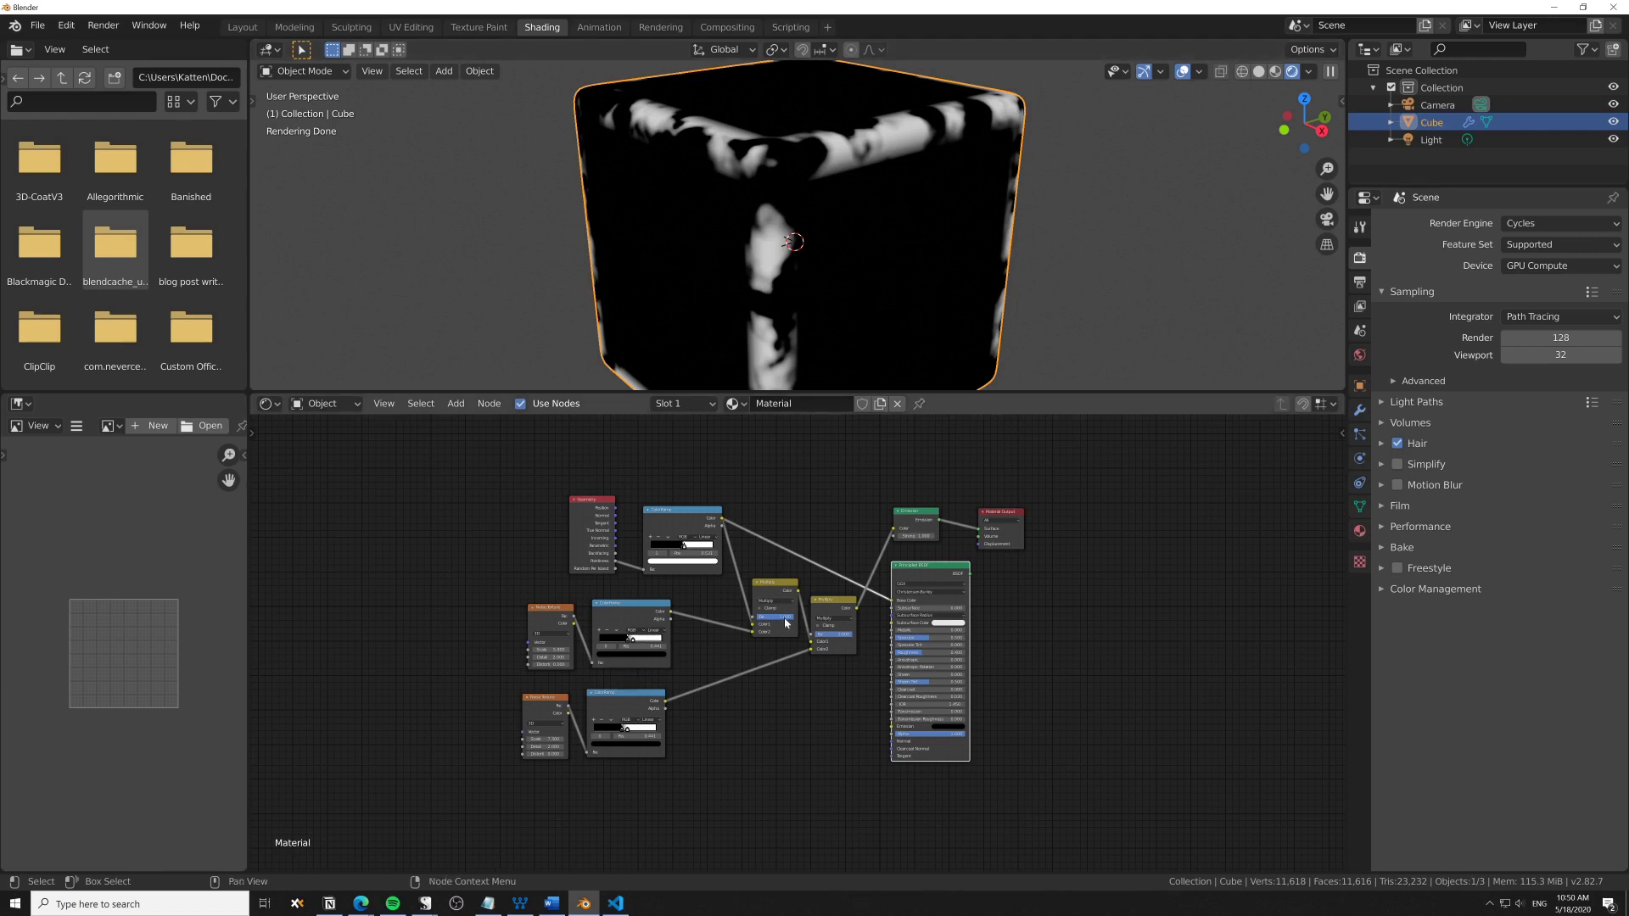
pyautogui.moveTo(777, 611); pyautogui.dragTo(764, 597)
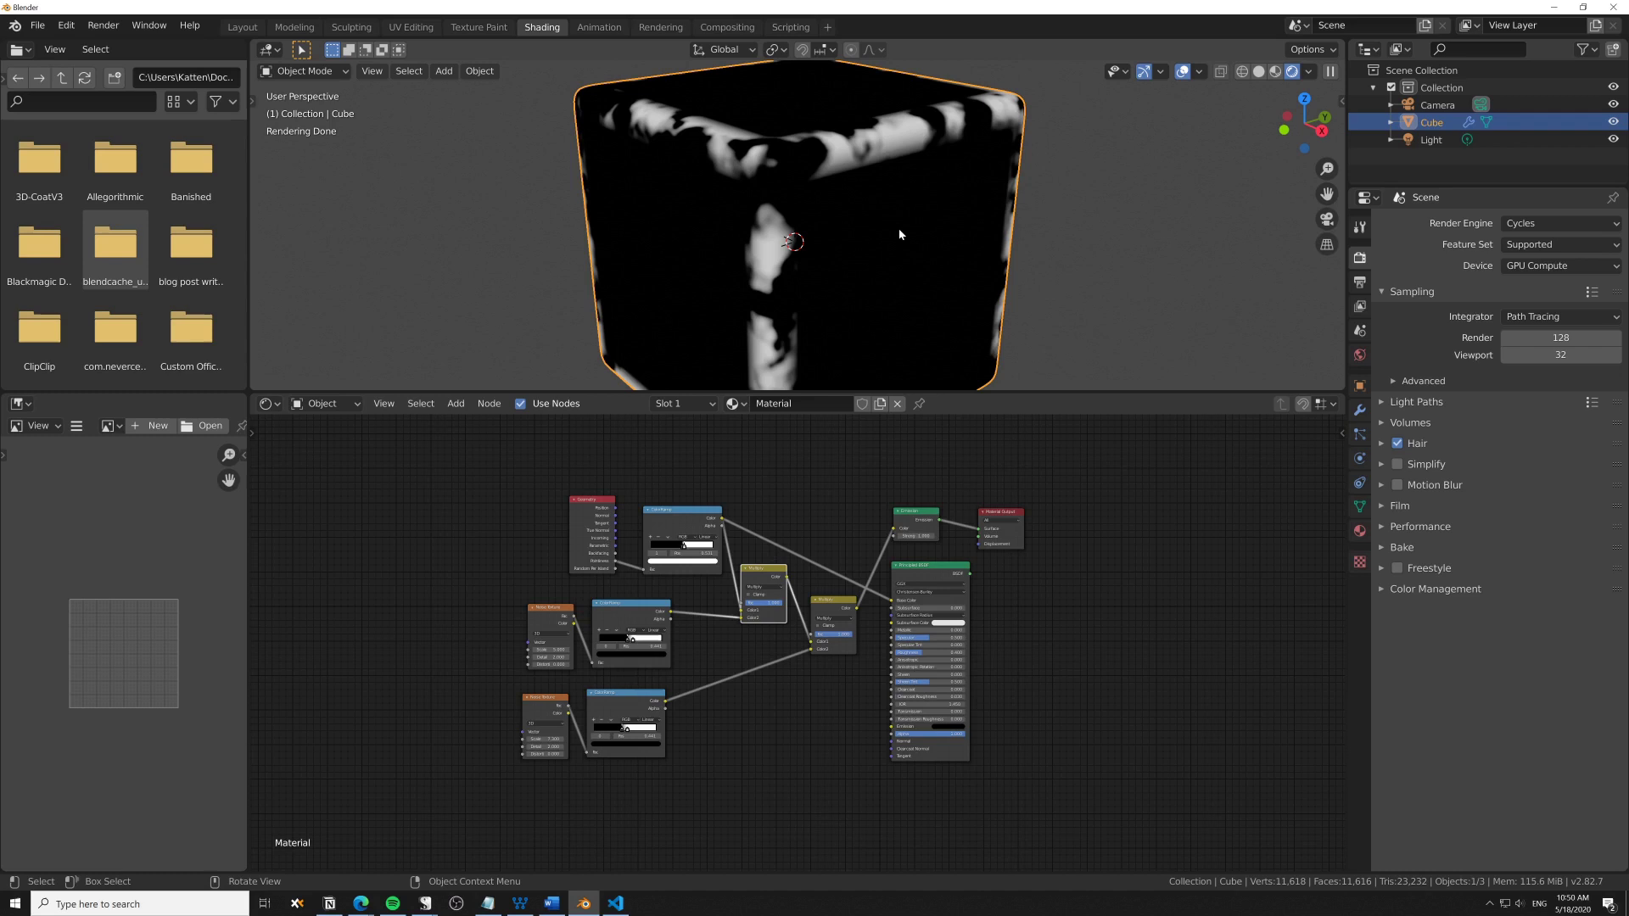
pyautogui.moveTo(482, 578); pyautogui.dragTo(634, 538)
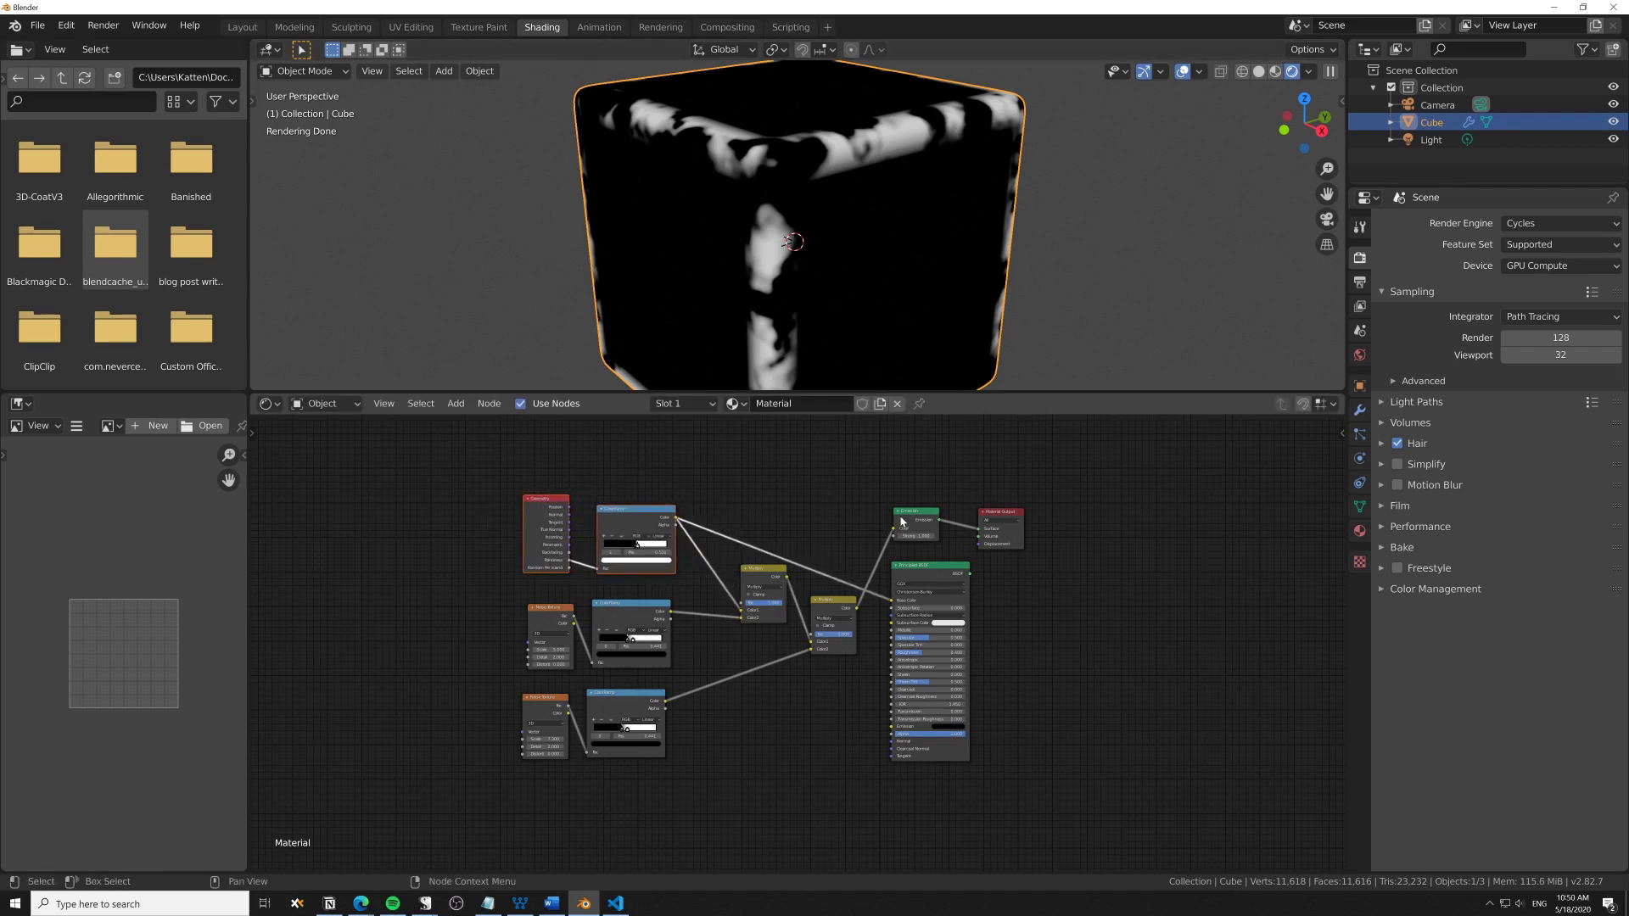
pyautogui.click(917, 575)
pyautogui.click(1023, 583)
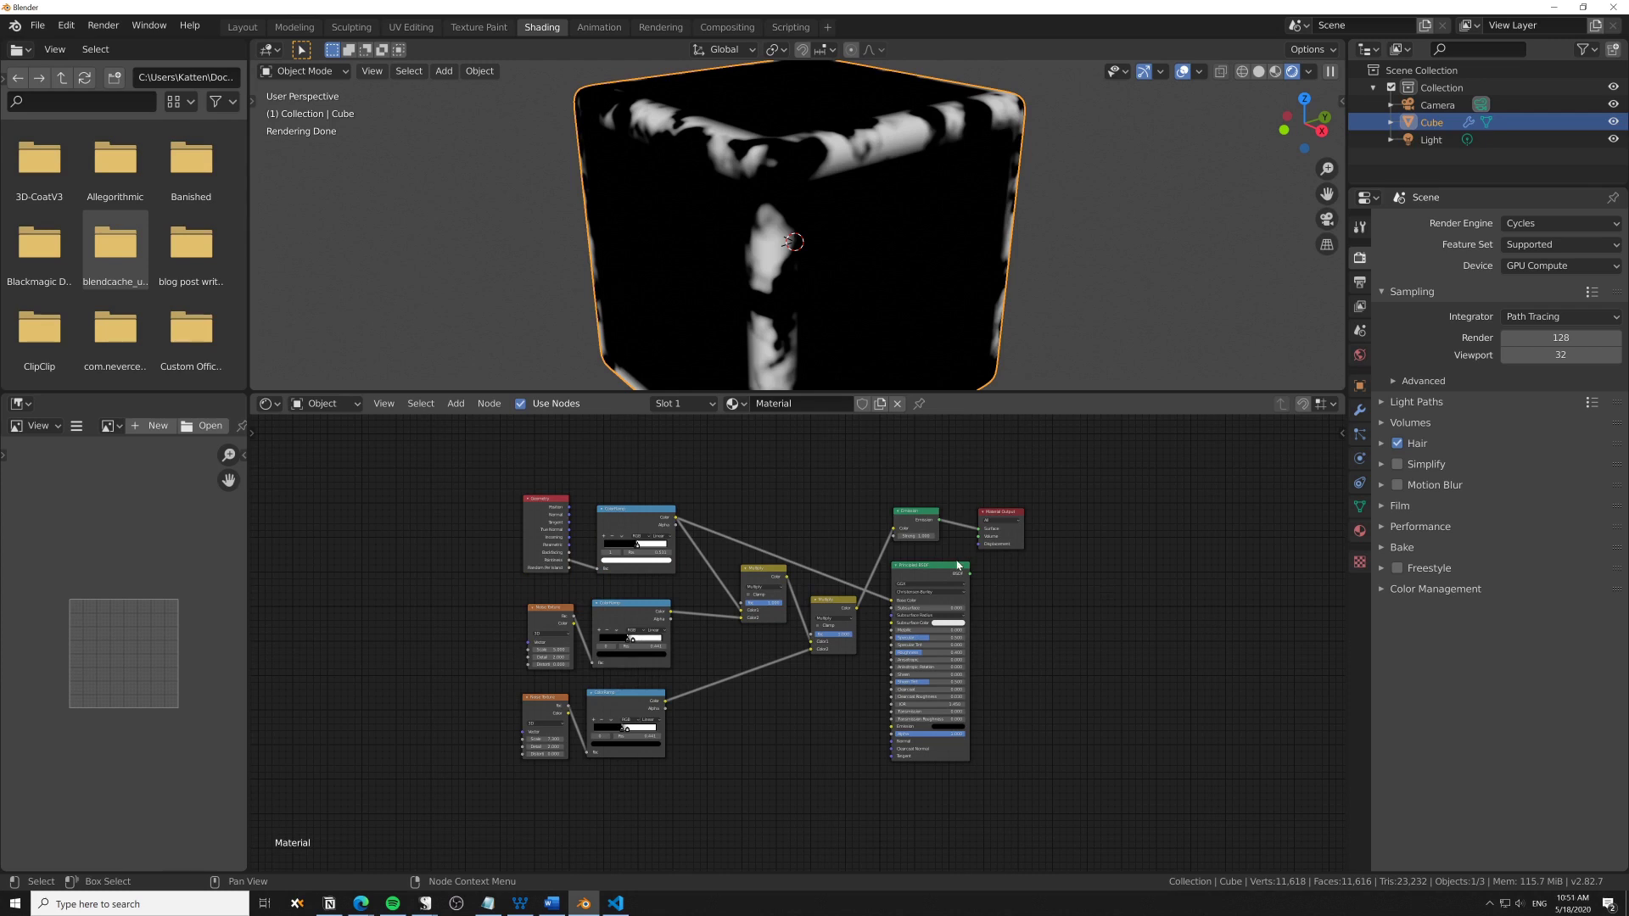
# Add an Image Texture node with a new 1024 × 1024 image named 'pointinessmask'
pyautogui.hotkey('shift', 'a')
pyautogui.click(1080, 564)
pyautogui.press('space')
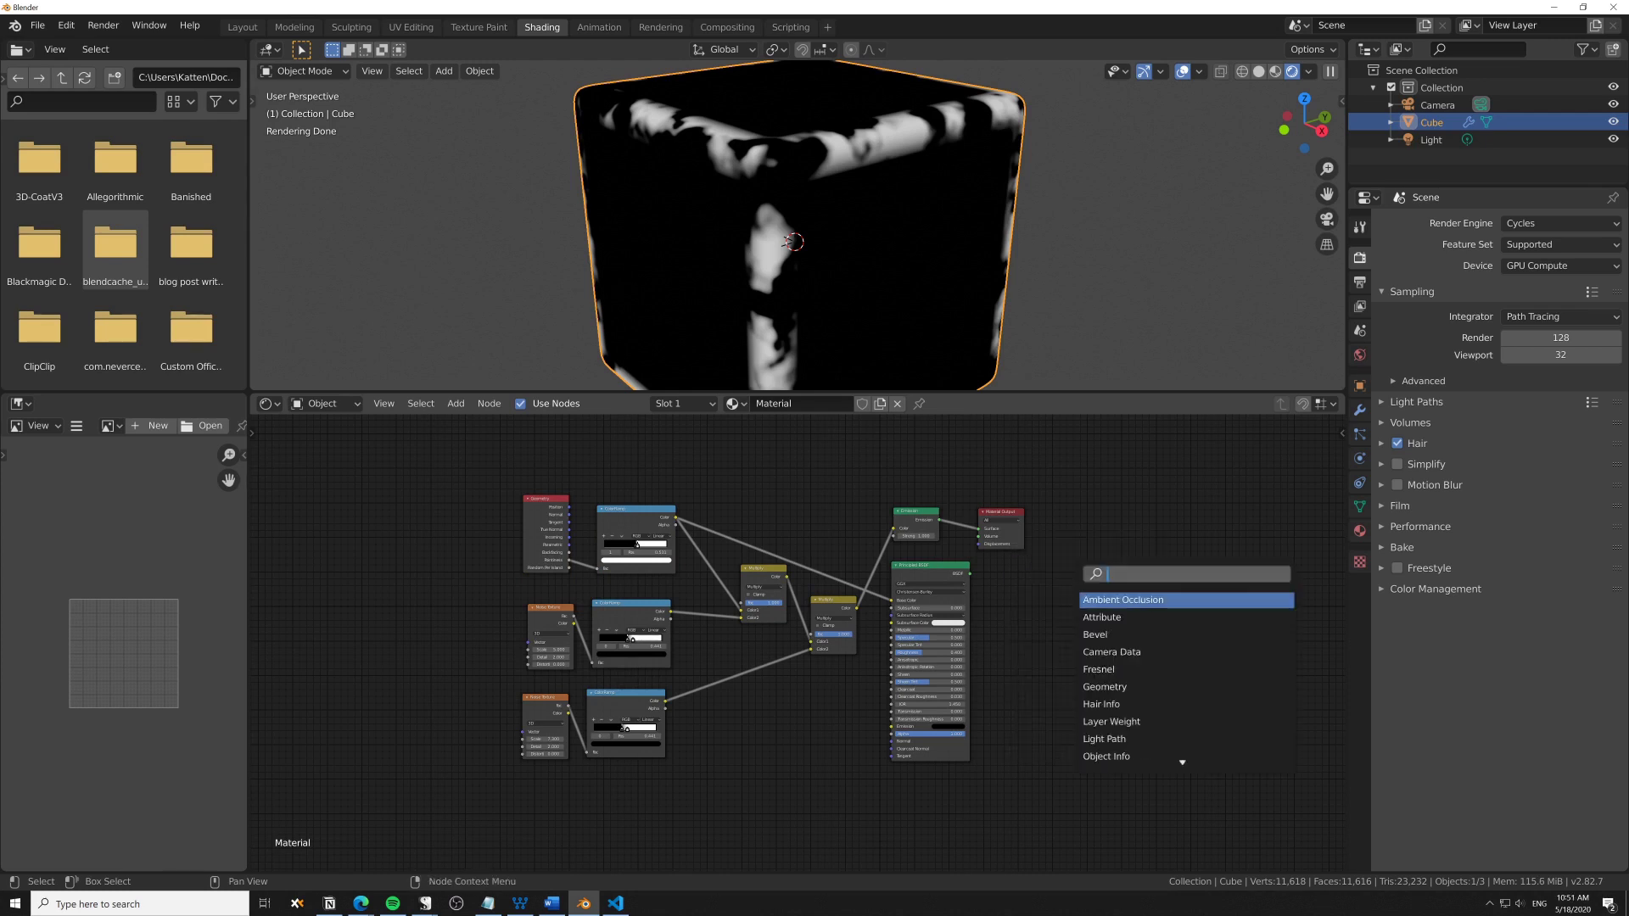
pyautogui.write('image')
pyautogui.press('Return')
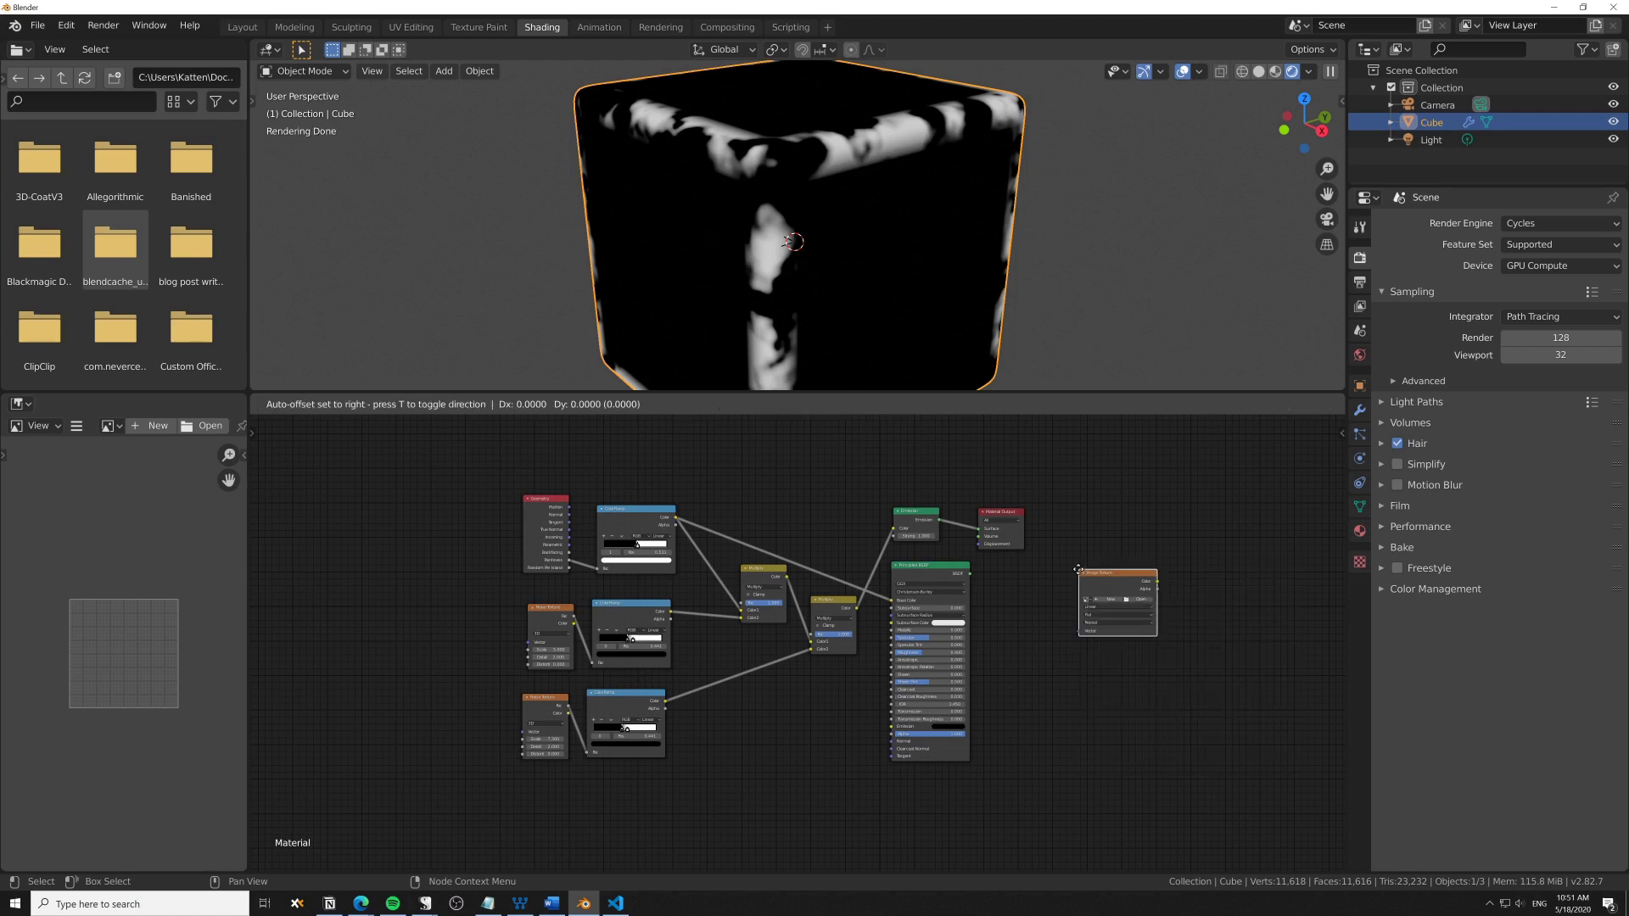
pyautogui.click(1054, 599)
pyautogui.click(1092, 626)
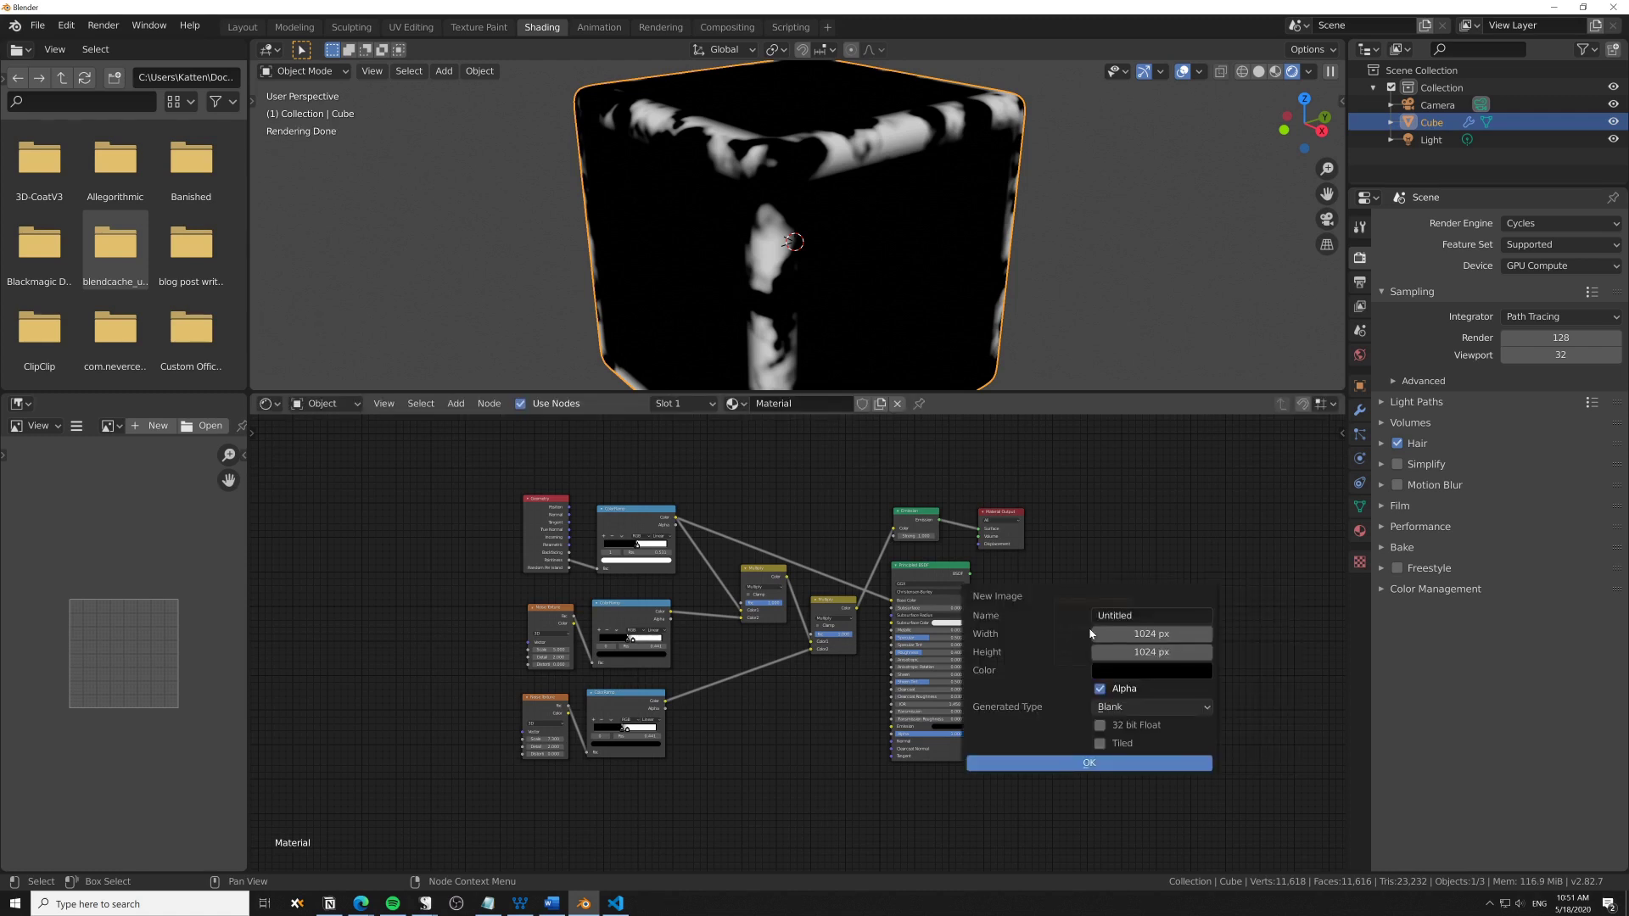
pyautogui.click(1105, 617)
pyautogui.write('pointiness')
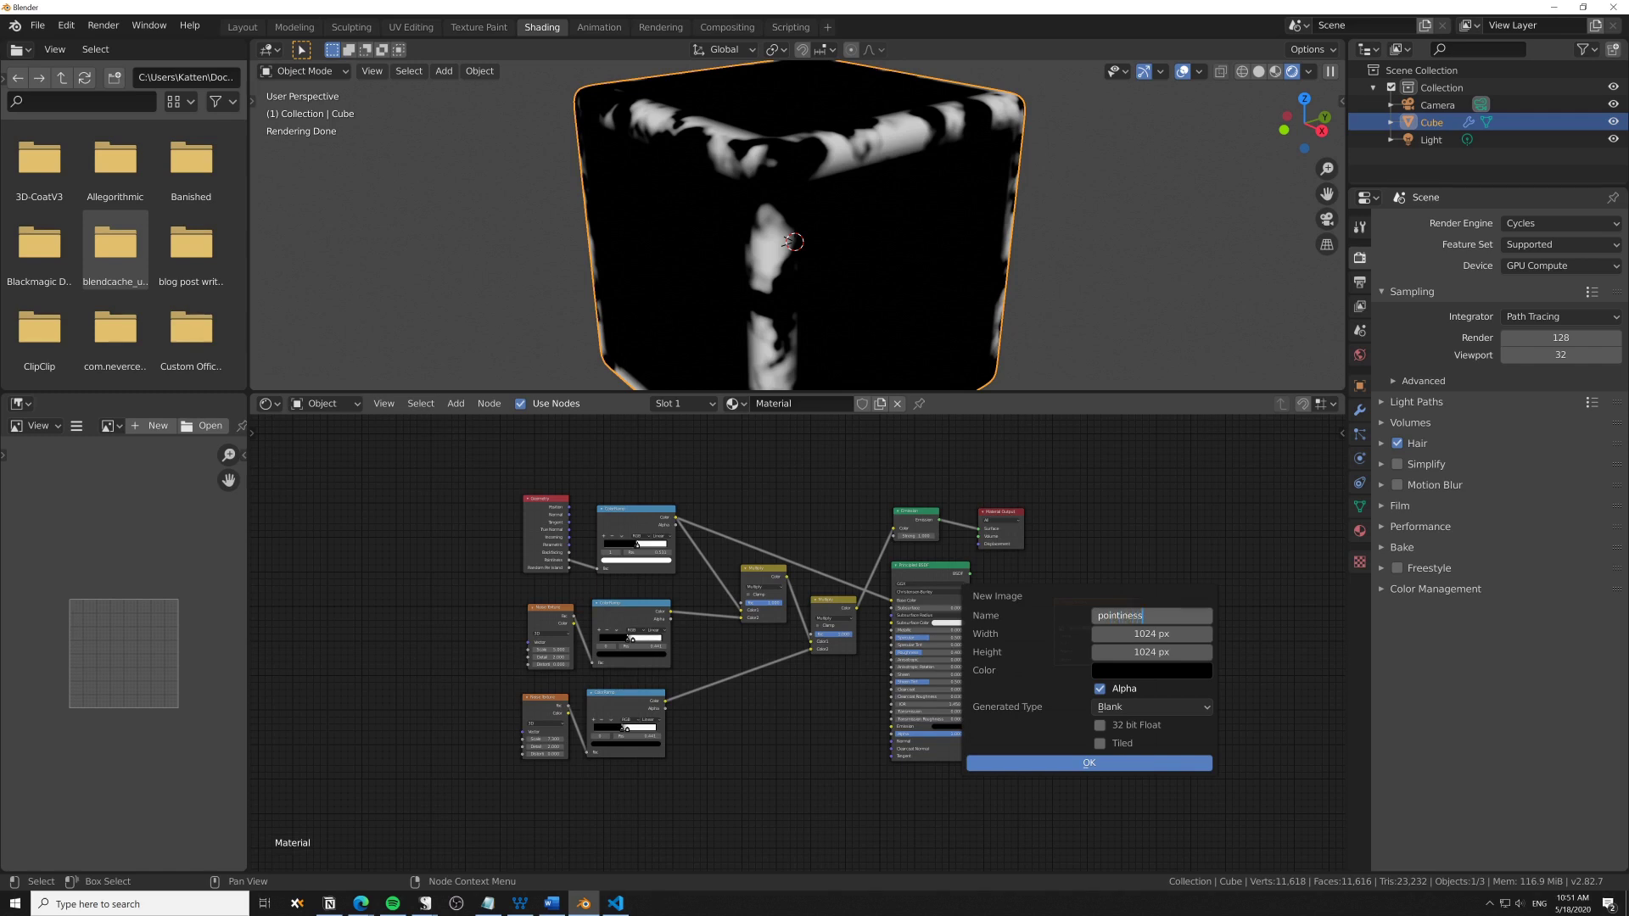
pyautogui.write('mask')
# Create the 'pointinessmask' image and run an Emit bake into it
pyautogui.click(1090, 763)
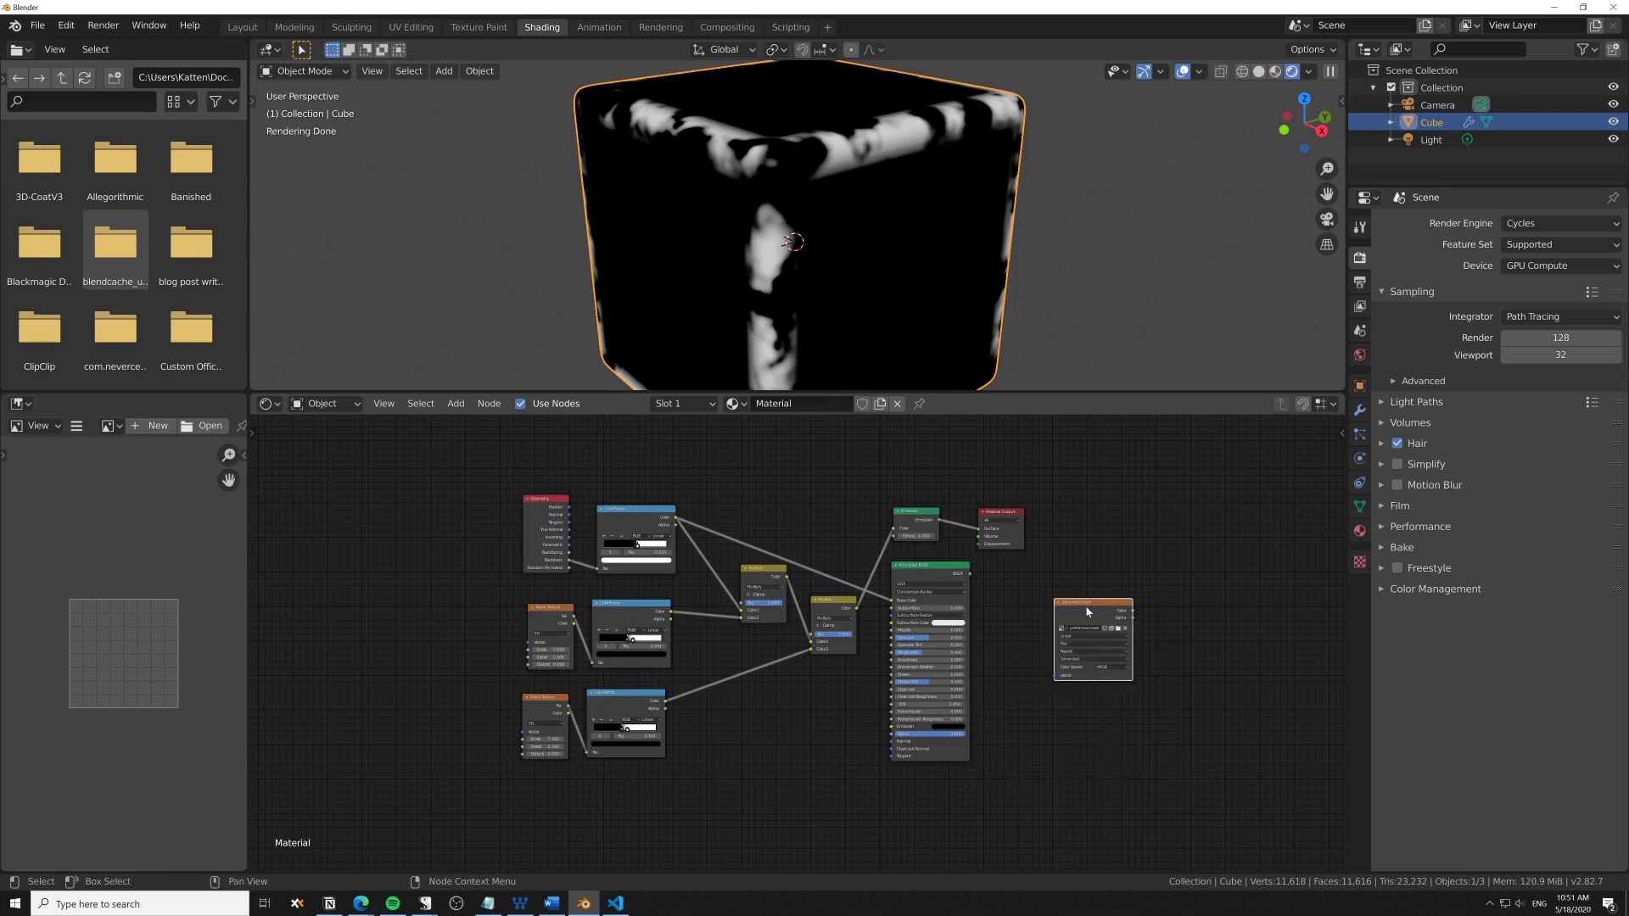
pyautogui.moveTo(1087, 610); pyautogui.dragTo(1090, 622)
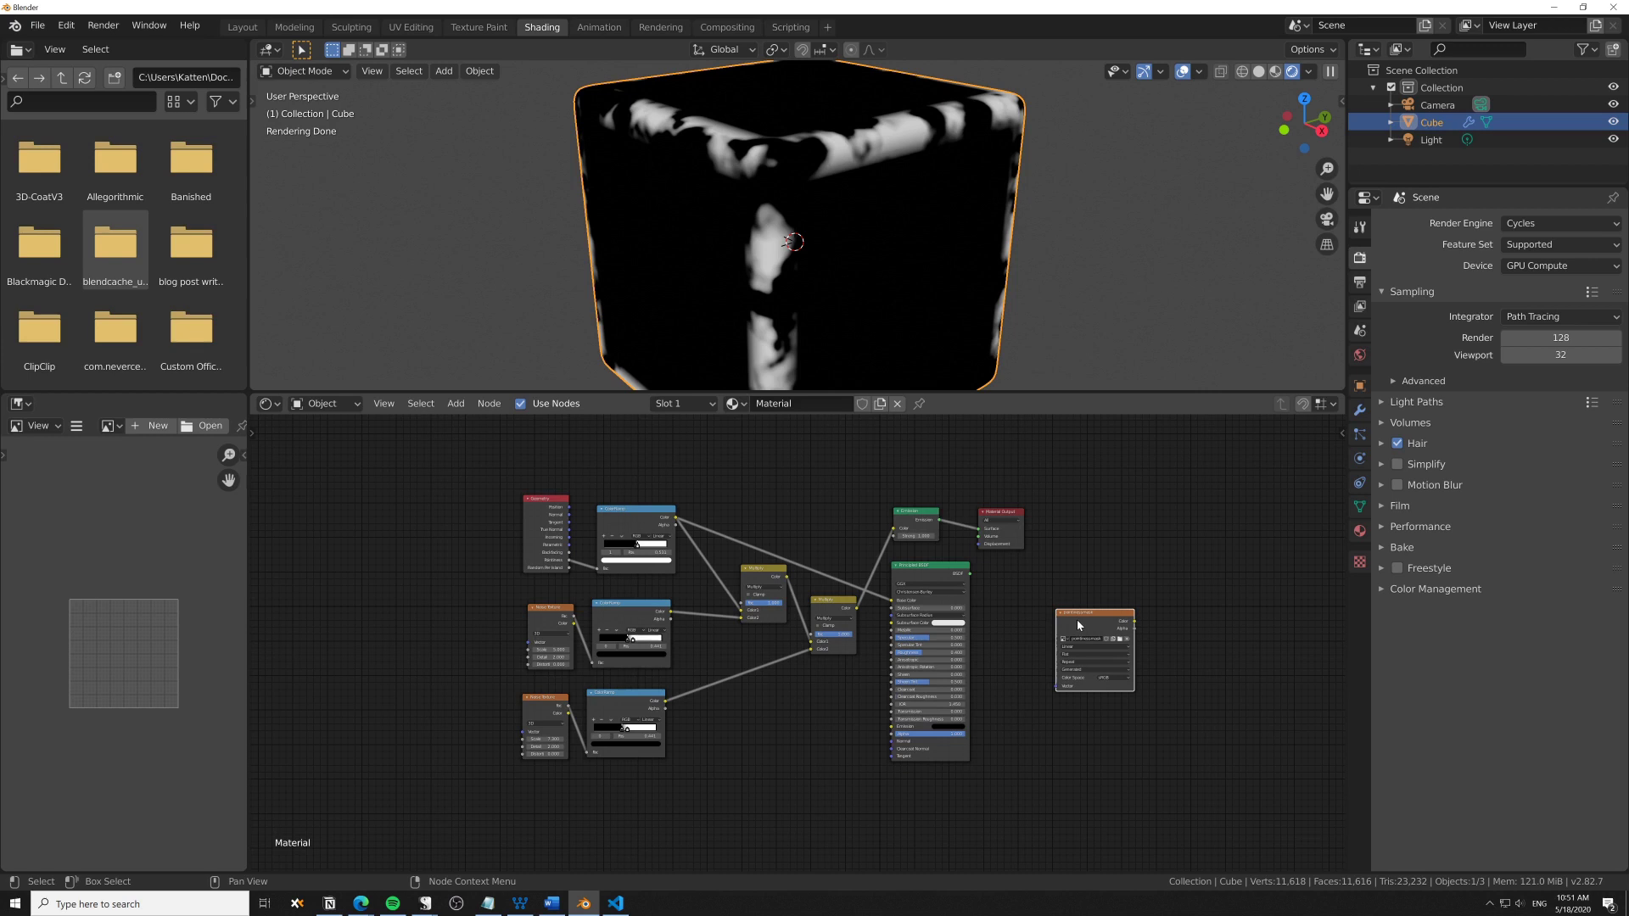
pyautogui.click(1177, 717)
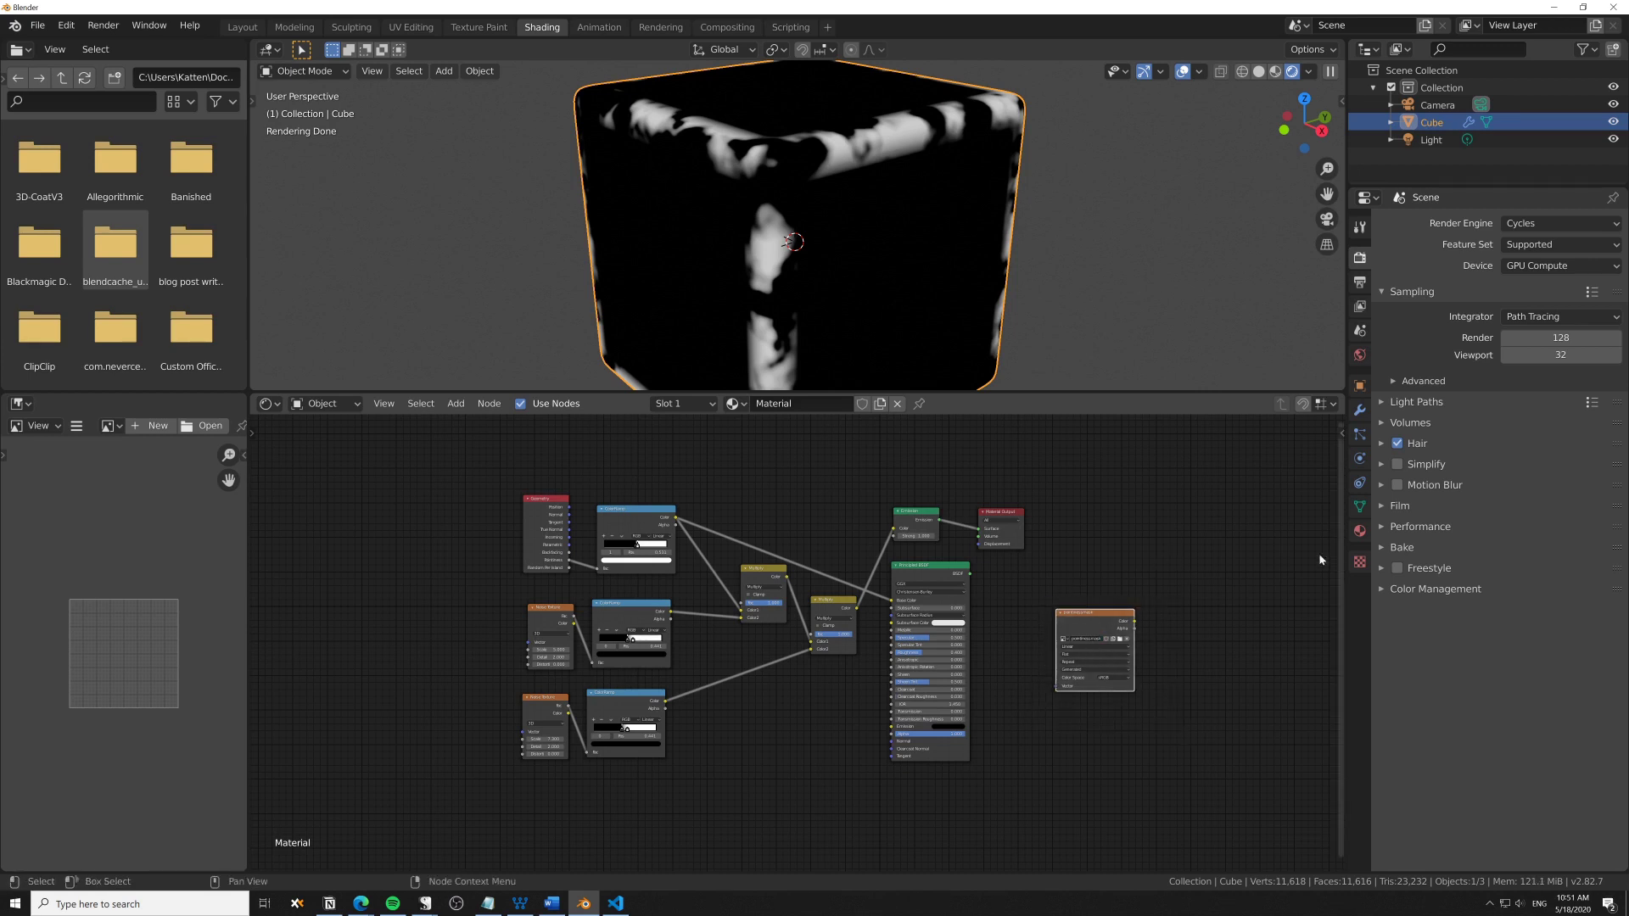
pyautogui.click(1386, 548)
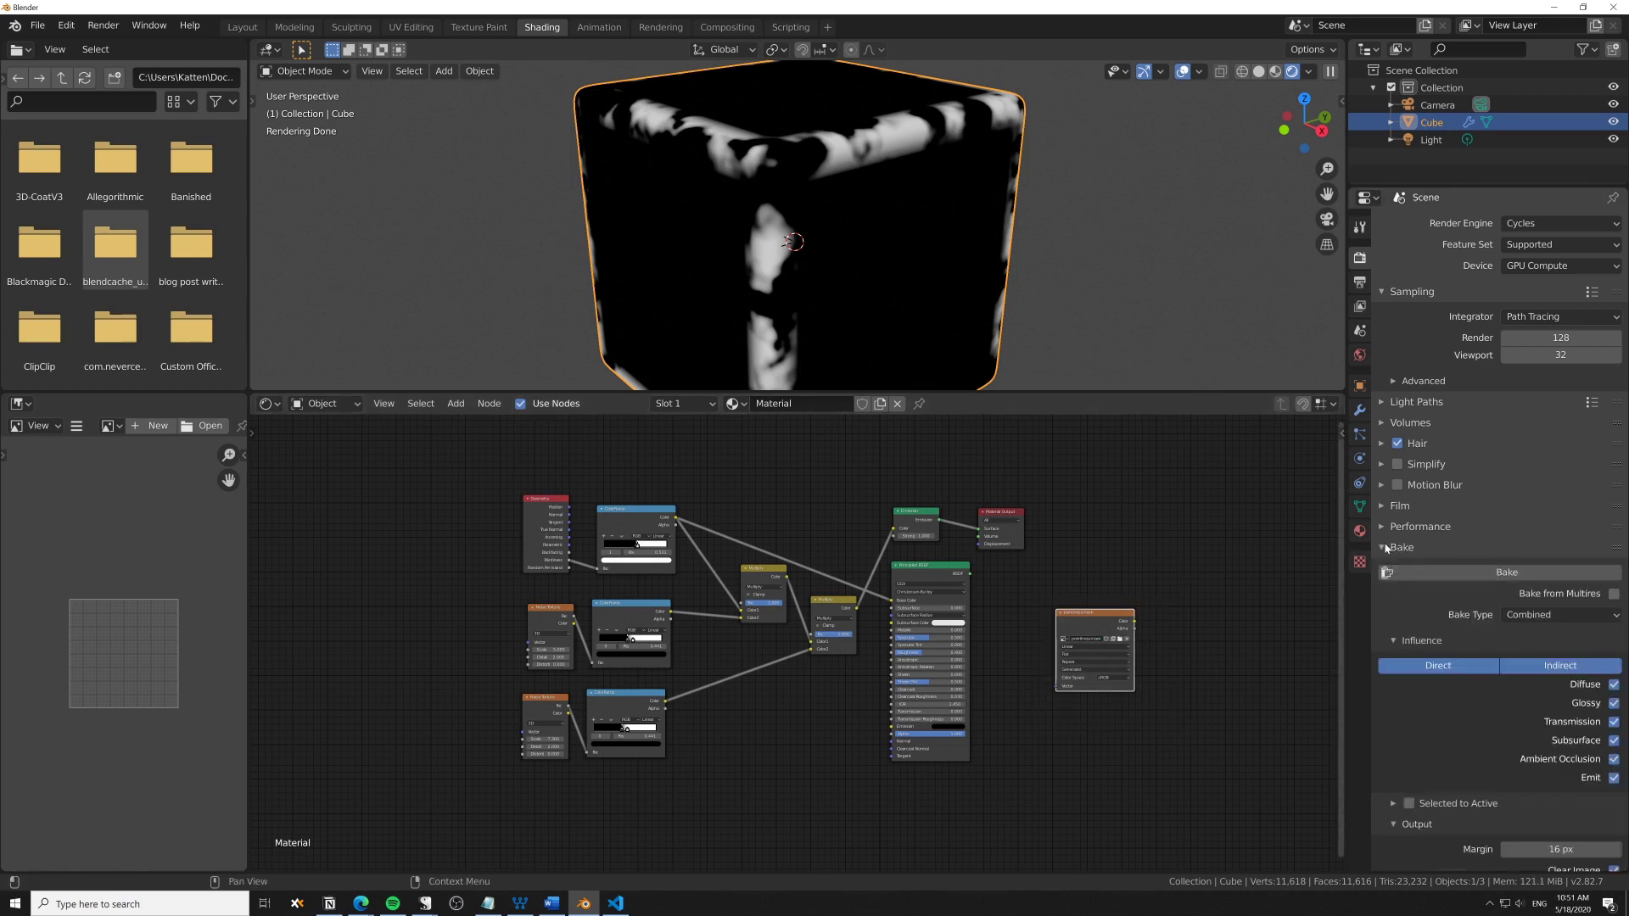
pyautogui.click(1582, 615)
pyautogui.click(1550, 748)
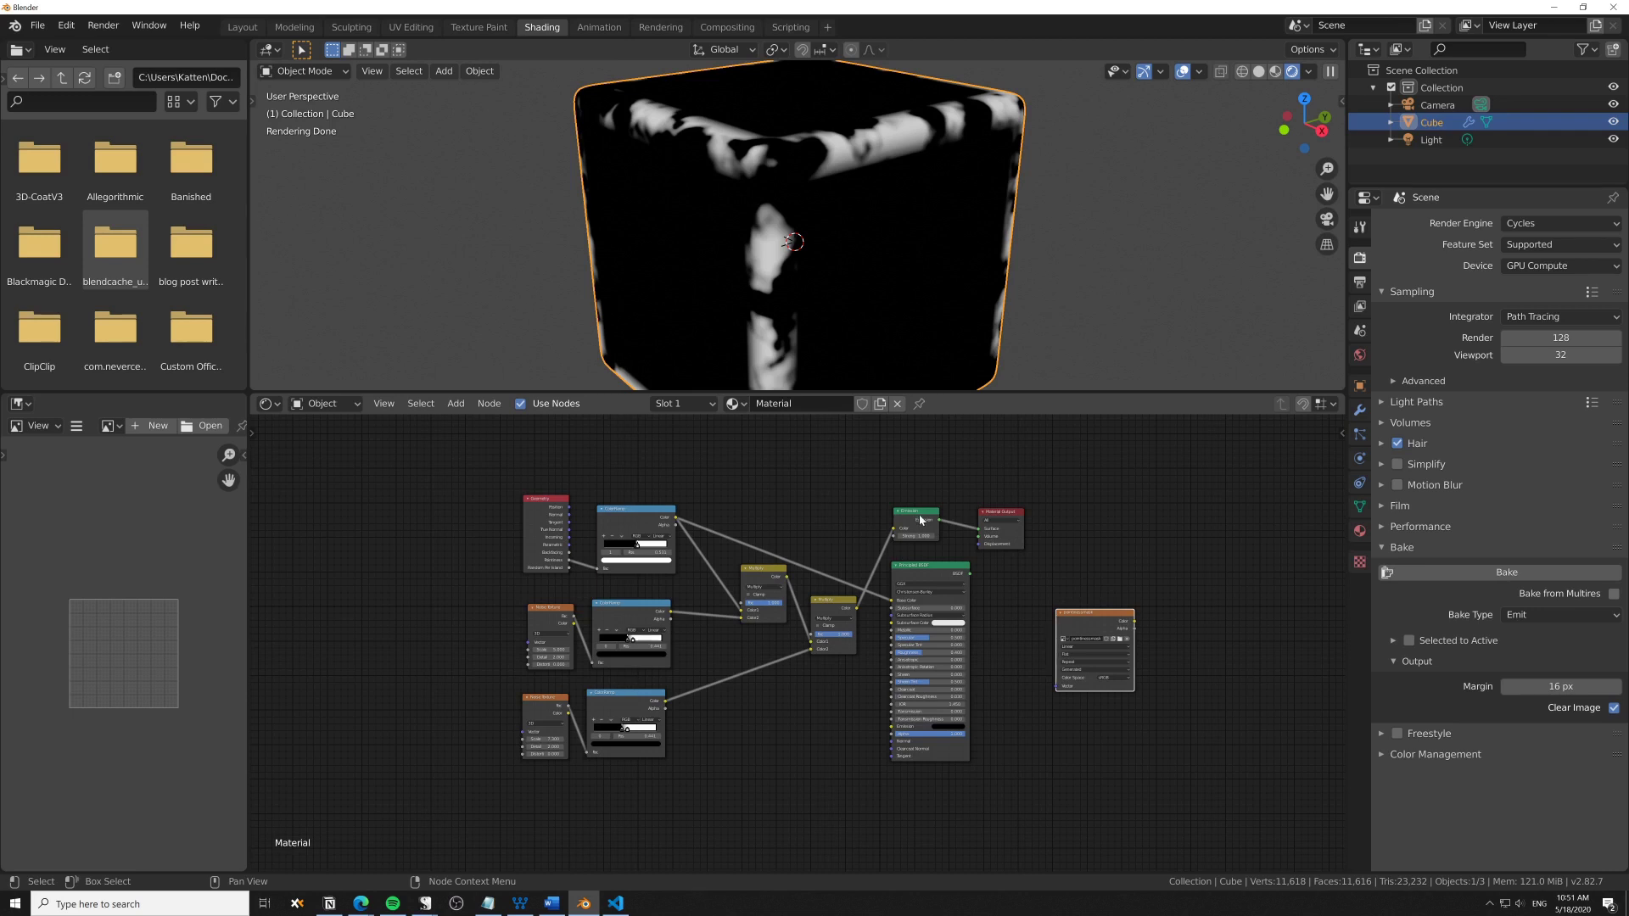
pyautogui.click(1561, 616)
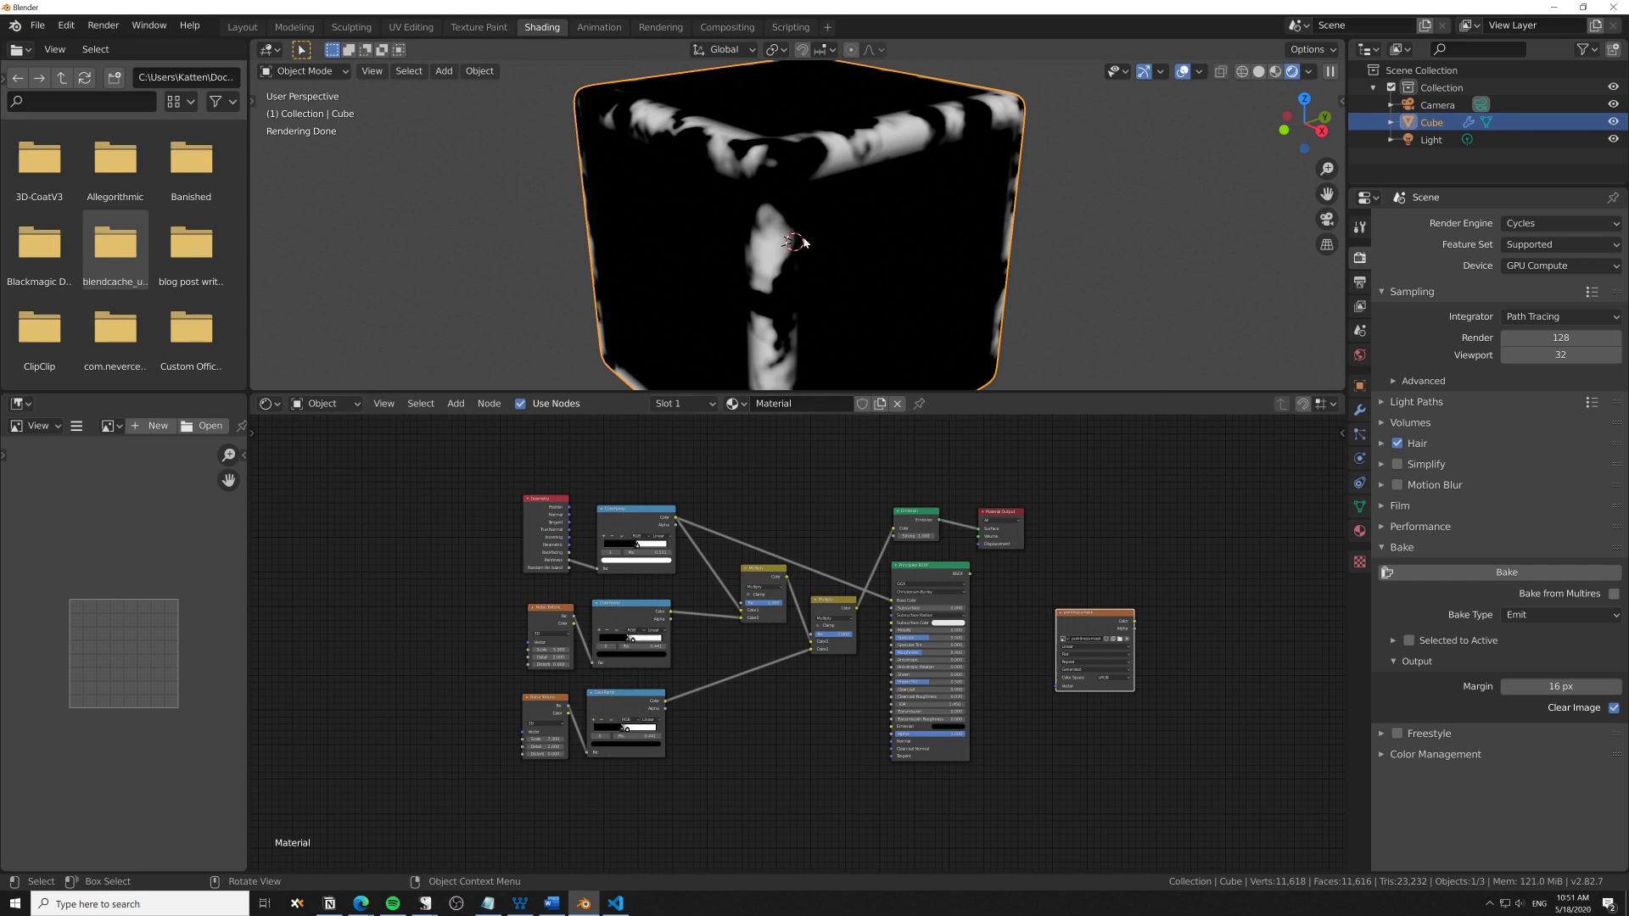
pyautogui.click(1490, 574)
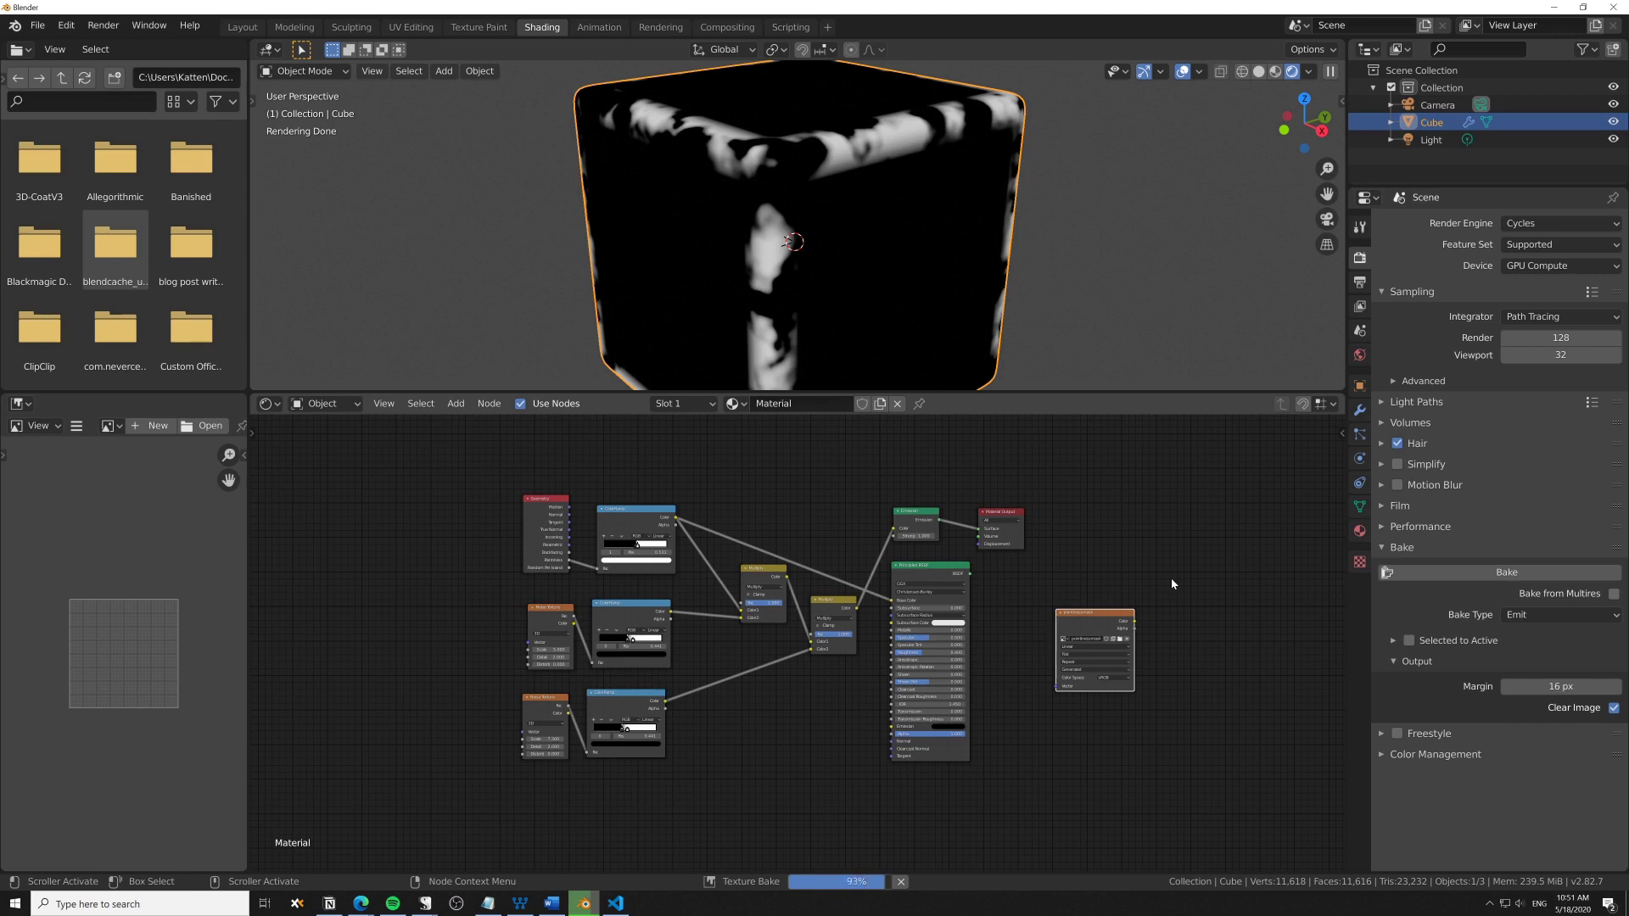
pyautogui.scroll(-1, 127, 594)
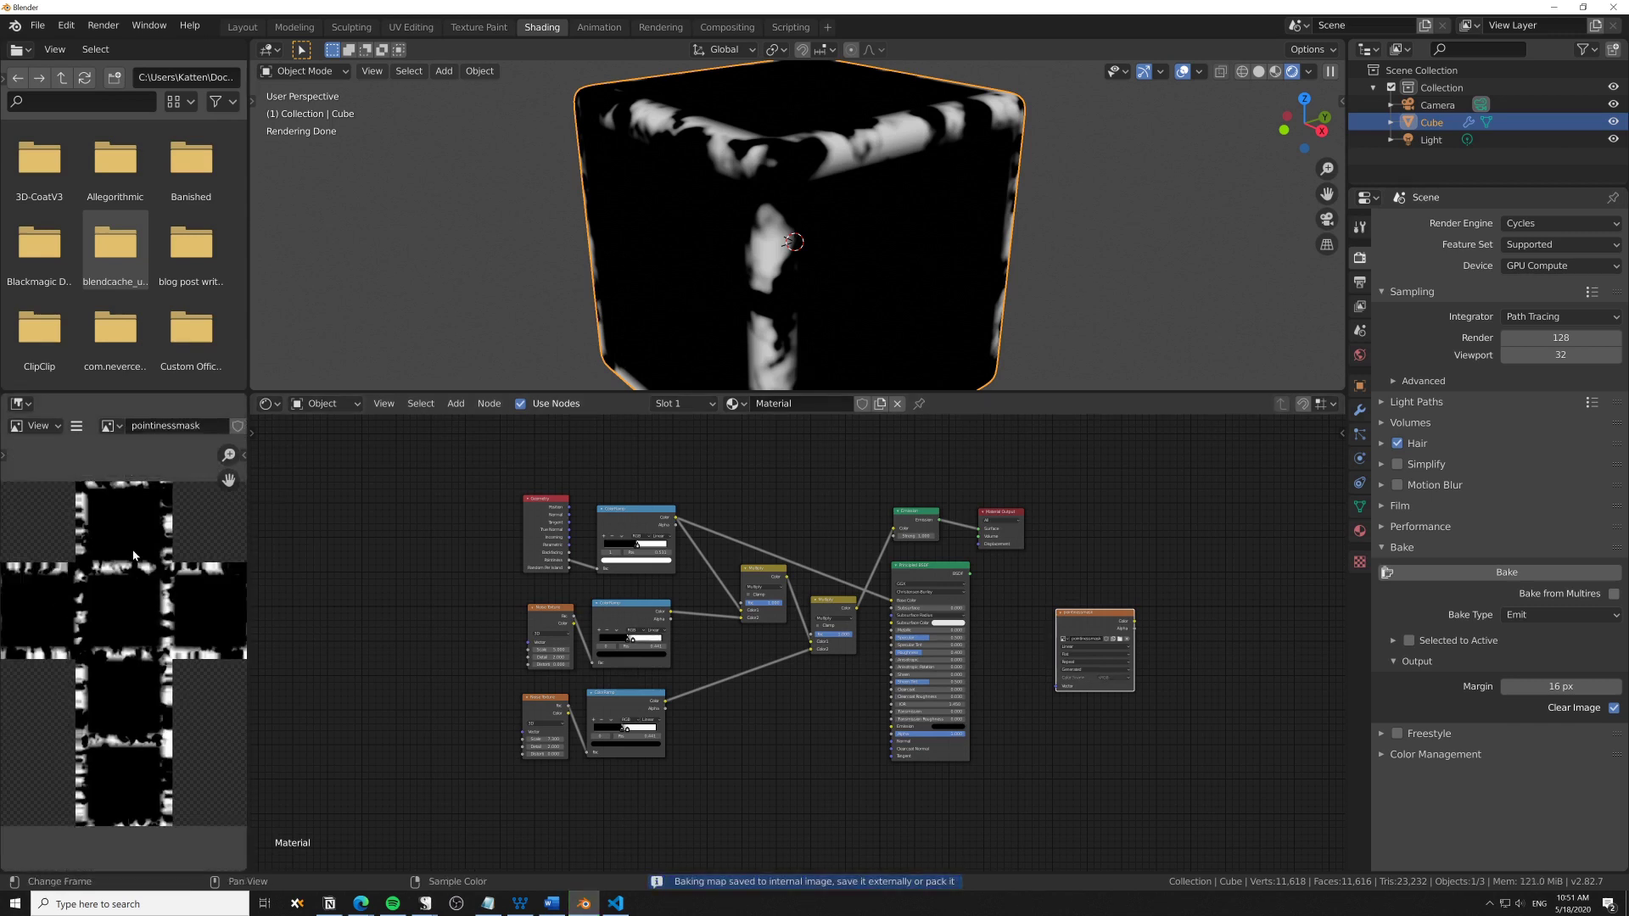
# View the whole baked mask and switch the render engine to Eevee
pyautogui.moveTo(29, 625); pyautogui.dragTo(54, 604, button='middle')
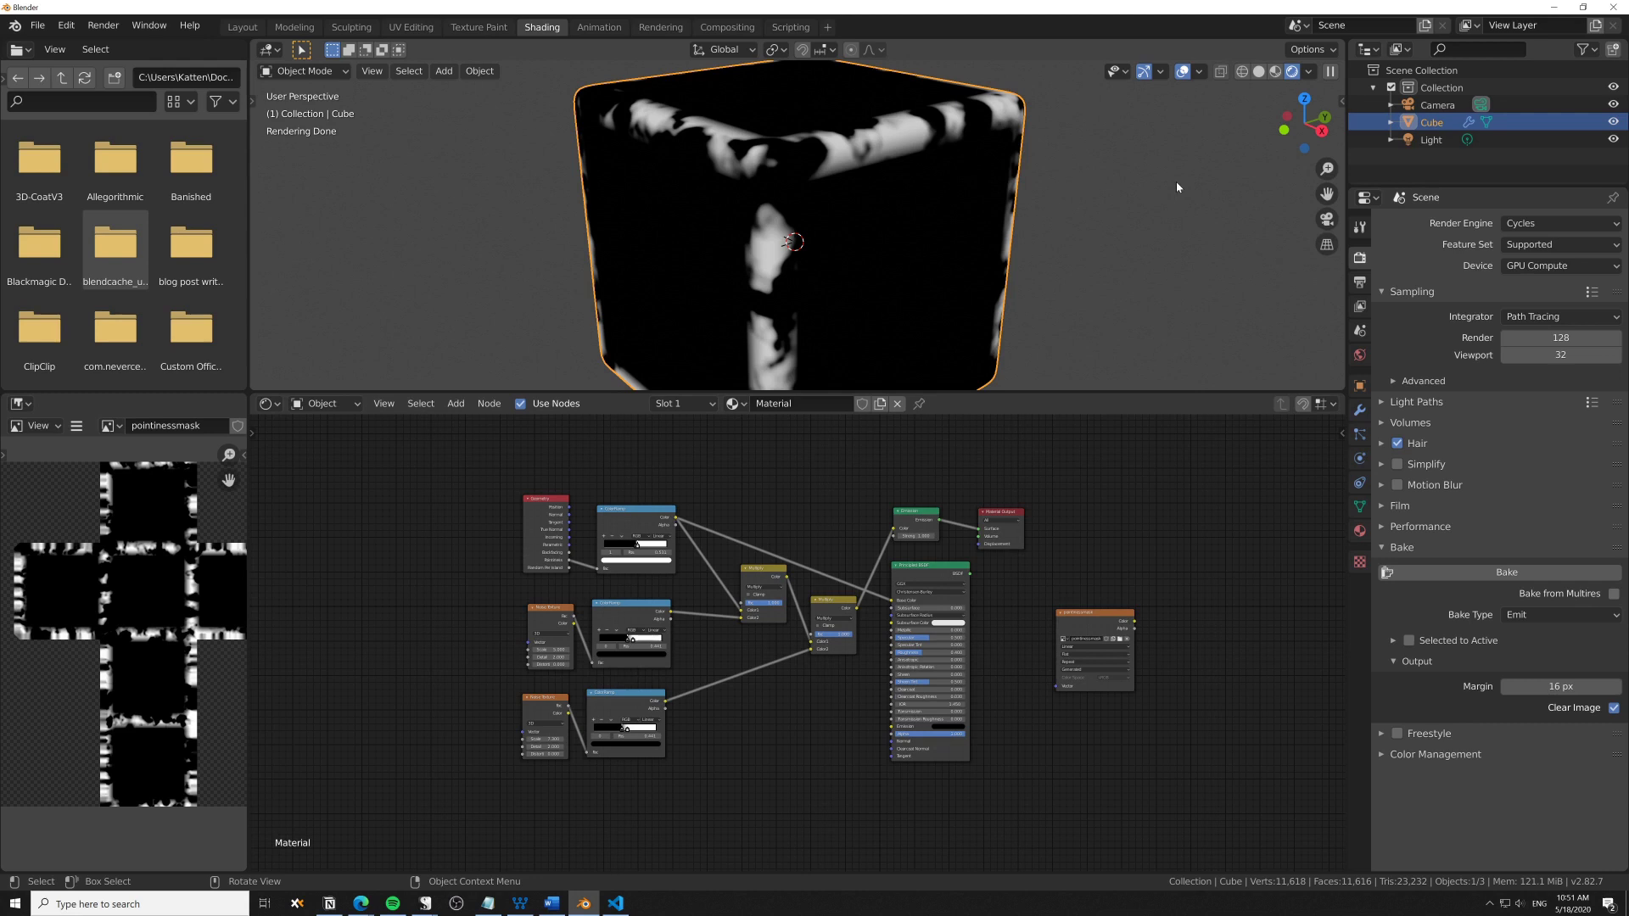
pyautogui.click(1523, 224)
pyautogui.click(1521, 243)
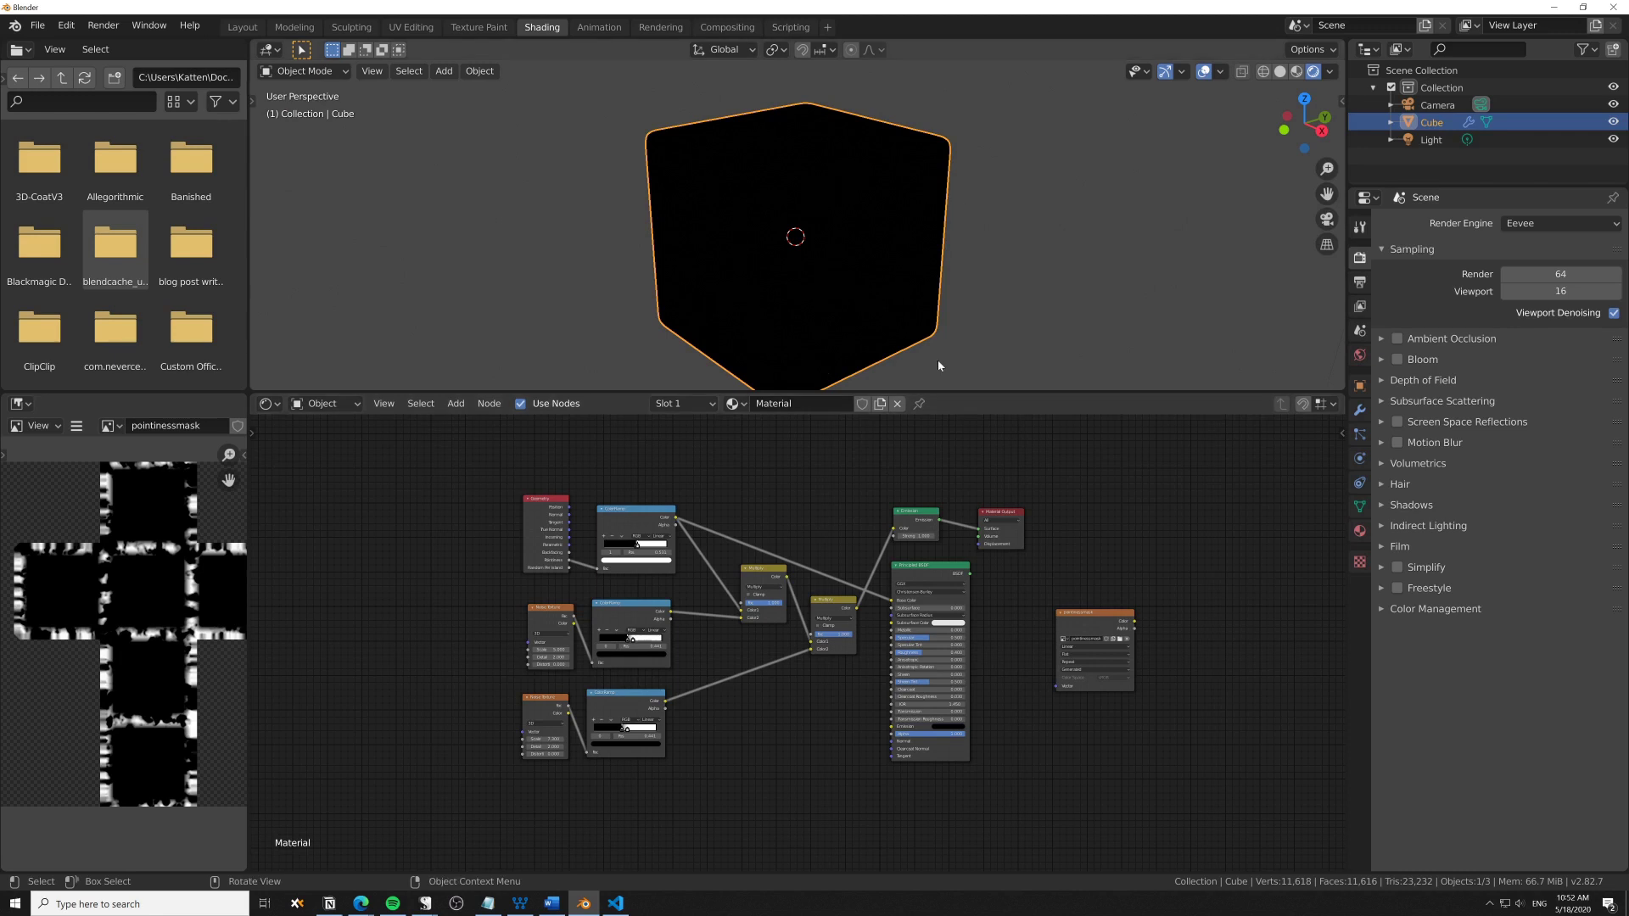
# Link the pointinessmask image Color to the Emission Color and tidy the nodes
pyautogui.moveTo(1135, 626); pyautogui.dragTo(894, 528)
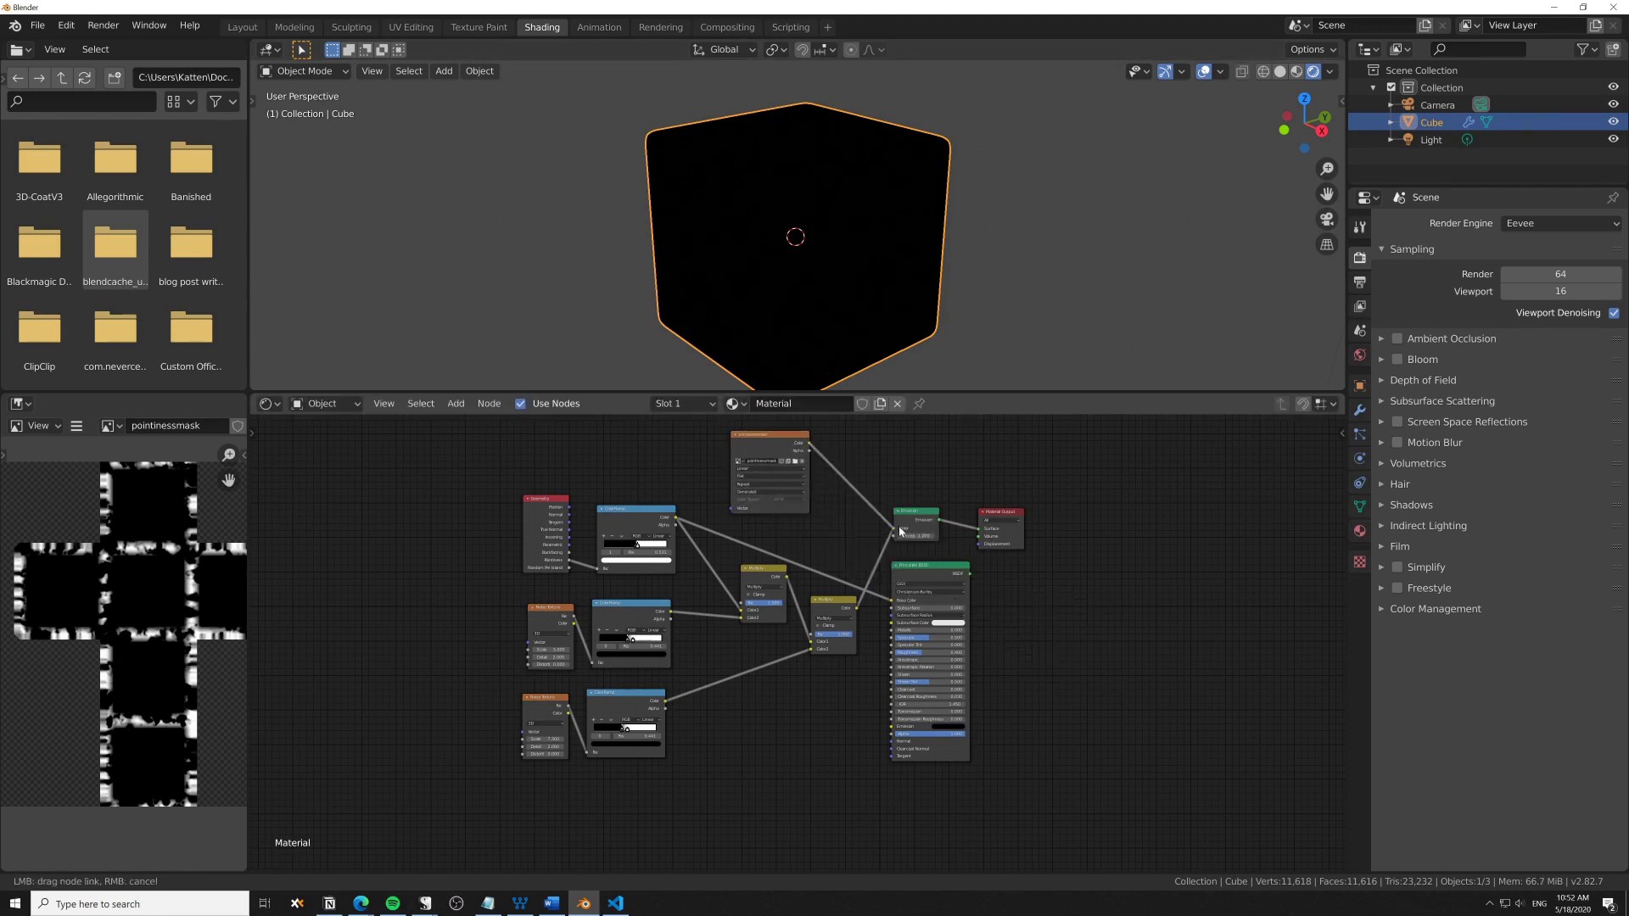
pyautogui.moveTo(453, 534); pyautogui.dragTo(853, 755)
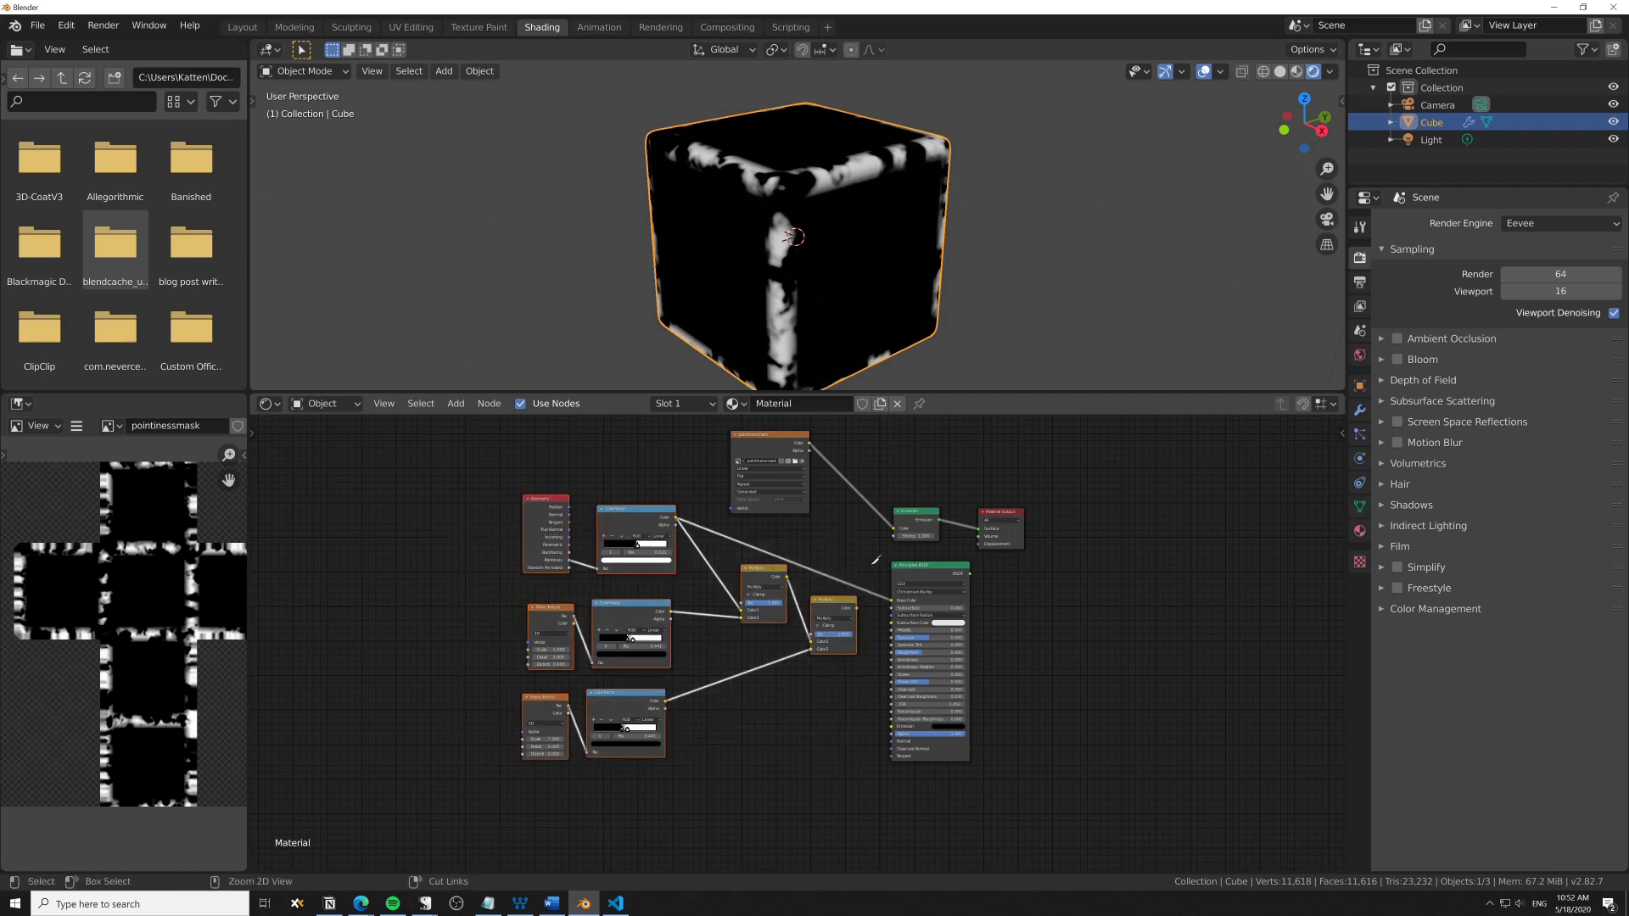
pyautogui.keyDown('shift'); pyautogui.click(834, 604); pyautogui.keyUp('shift')
pyautogui.moveTo(833, 609); pyautogui.dragTo(518, 600)
pyautogui.moveTo(768, 437); pyautogui.dragTo(721, 527)
pyautogui.moveTo(940, 583); pyautogui.dragTo(927, 592)
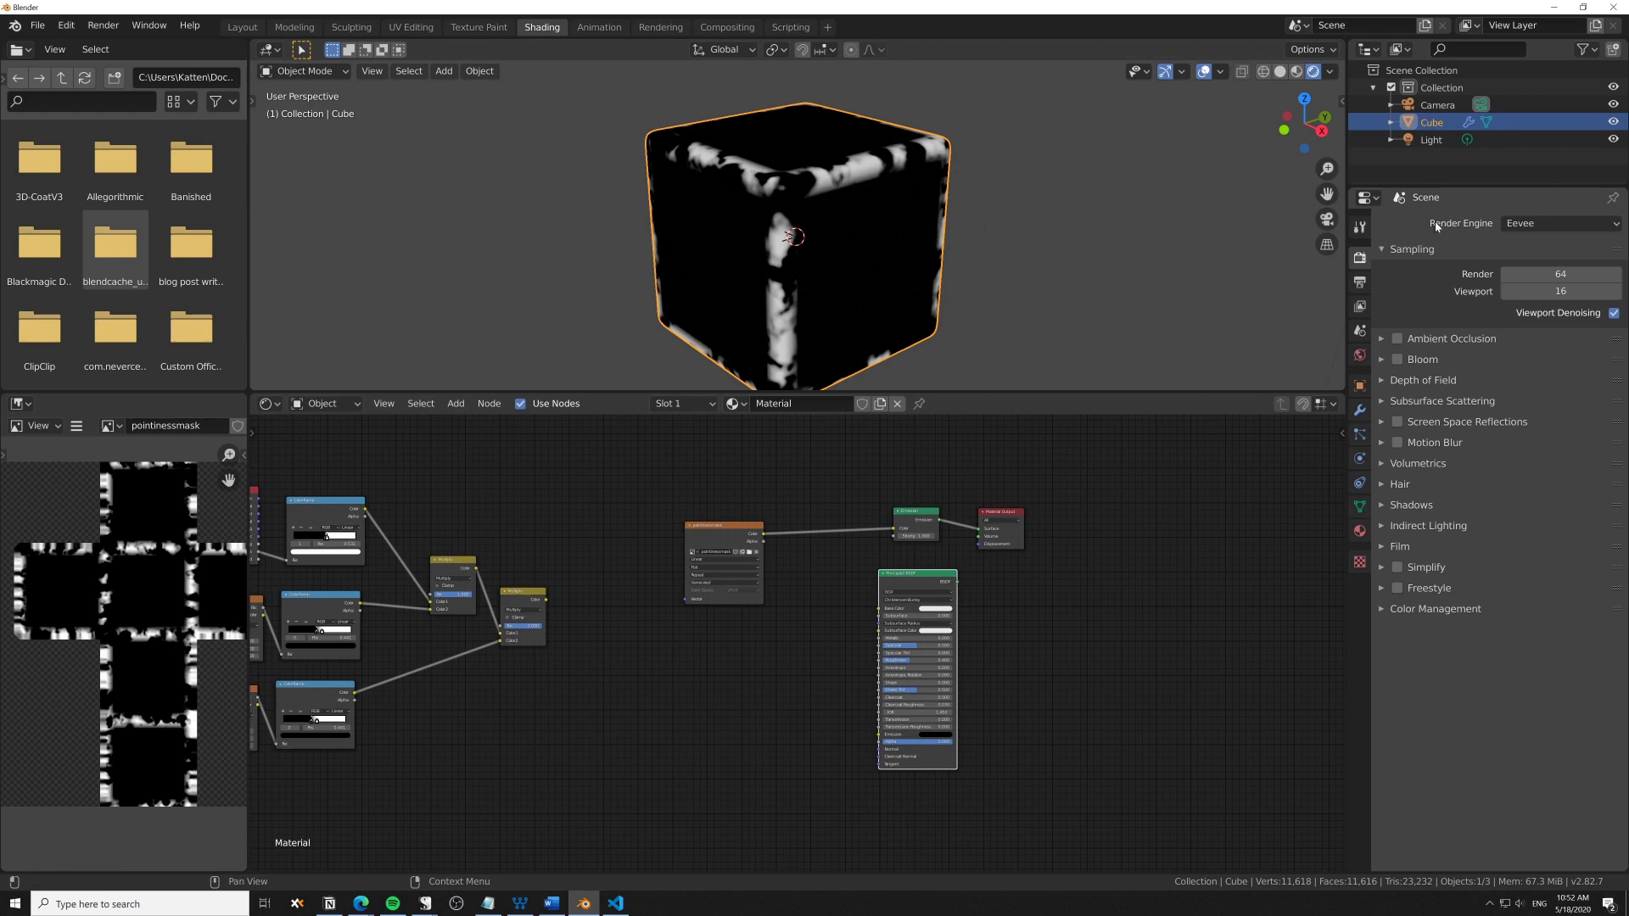
pyautogui.moveTo(912, 253); pyautogui.dragTo(721, 263, button='middle')
pyautogui.scroll(5, 937, 271)
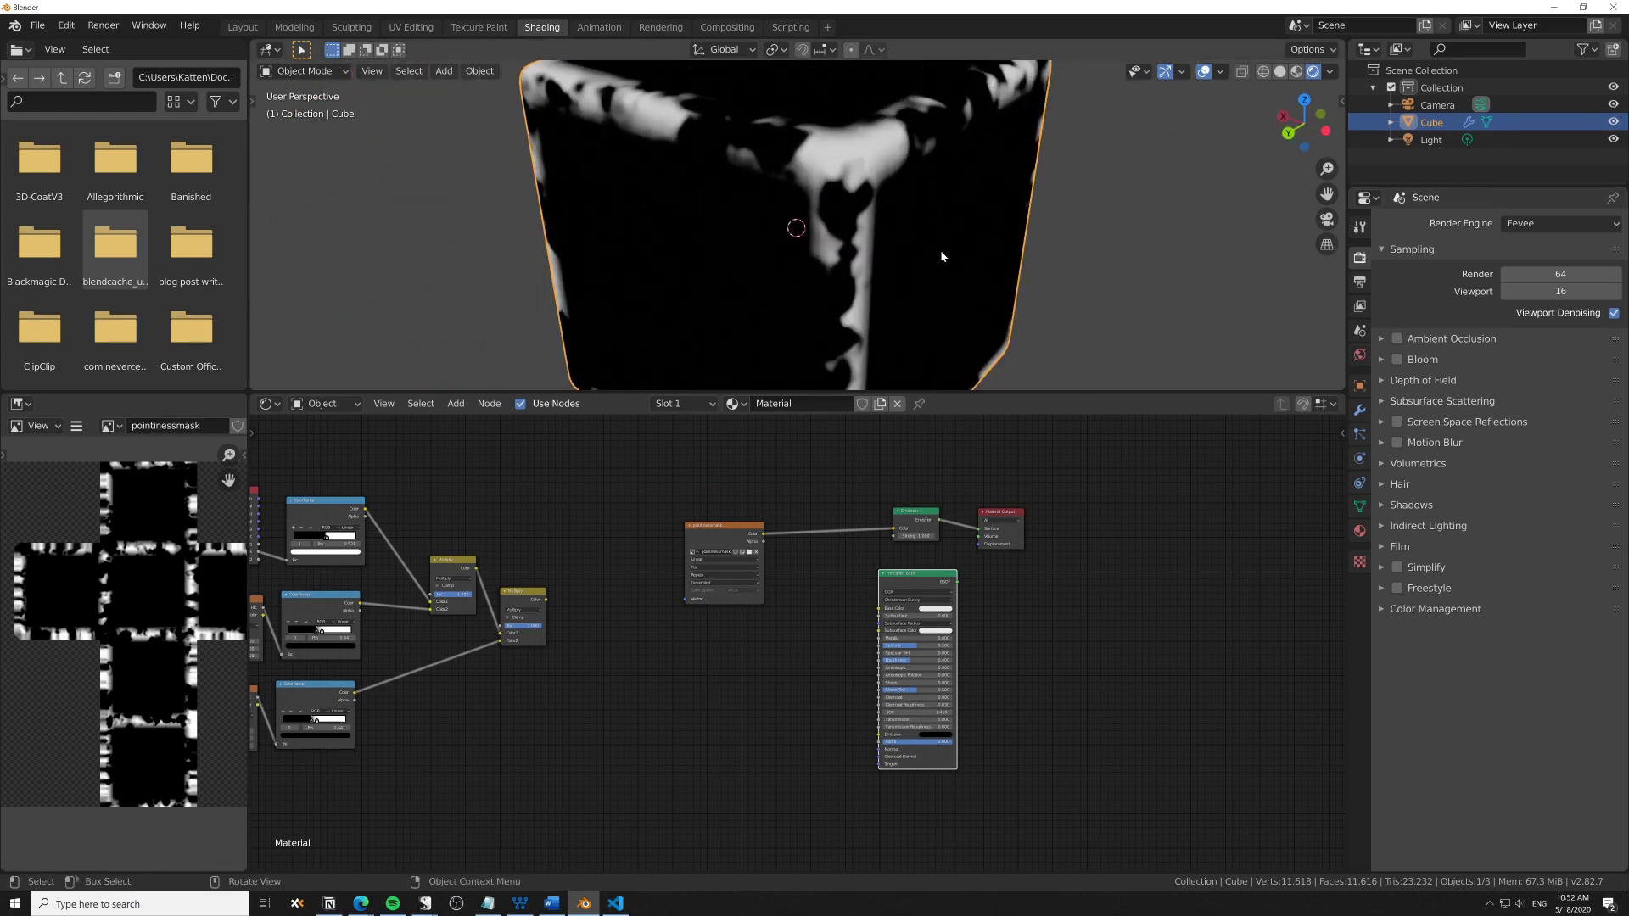
pyautogui.scroll(-5, 940, 253)
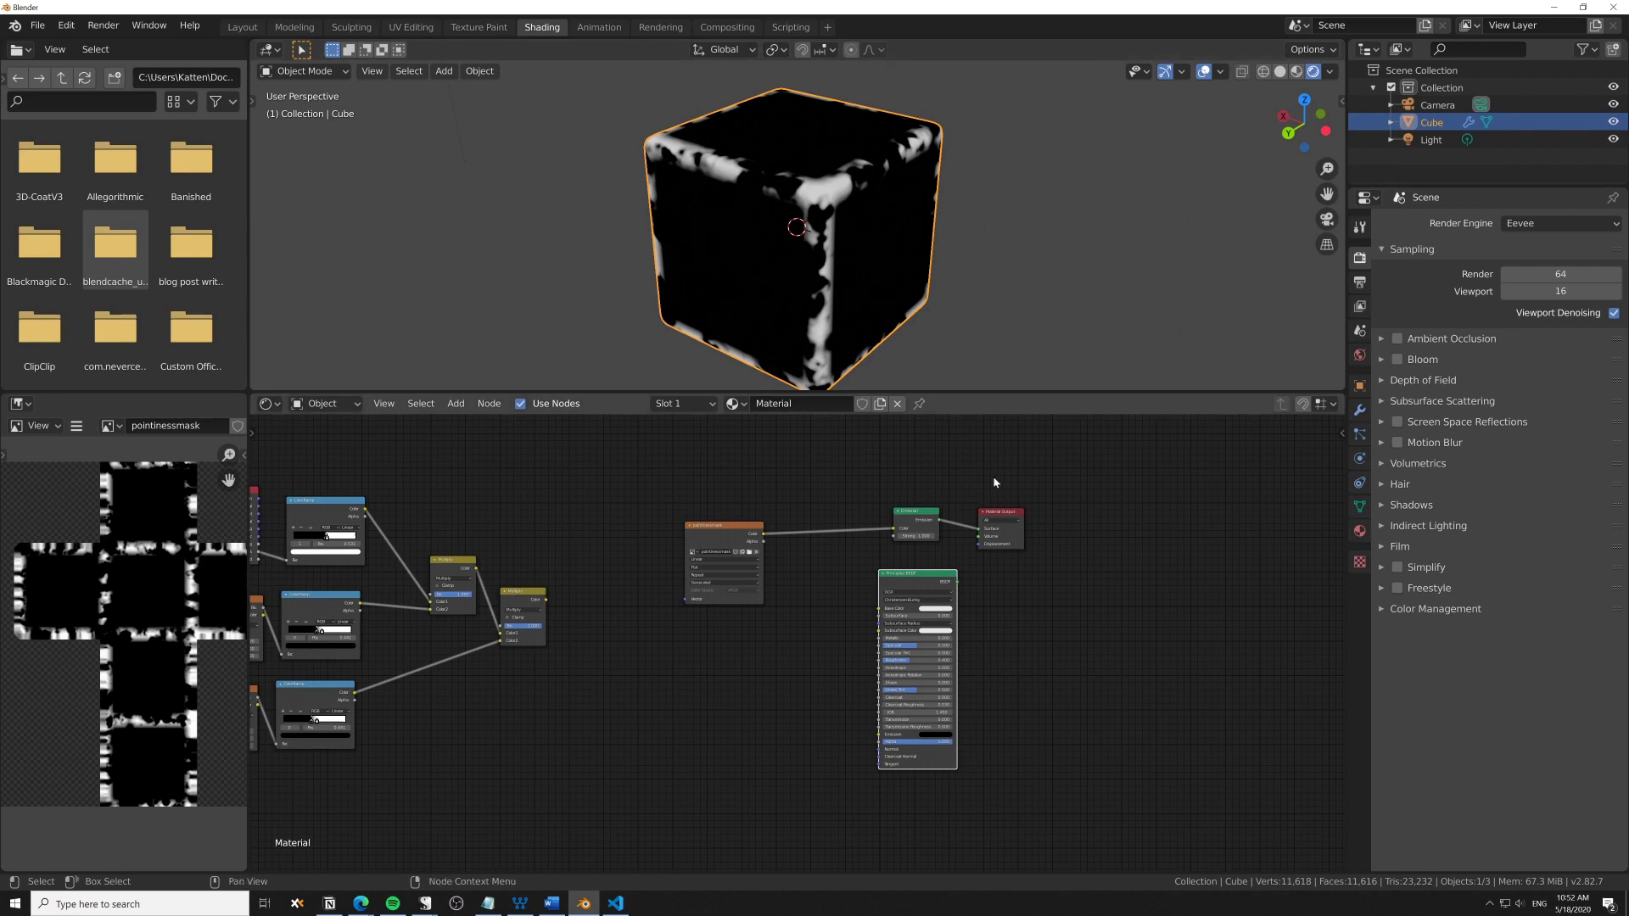
pyautogui.moveTo(928, 575); pyautogui.dragTo(917, 568)
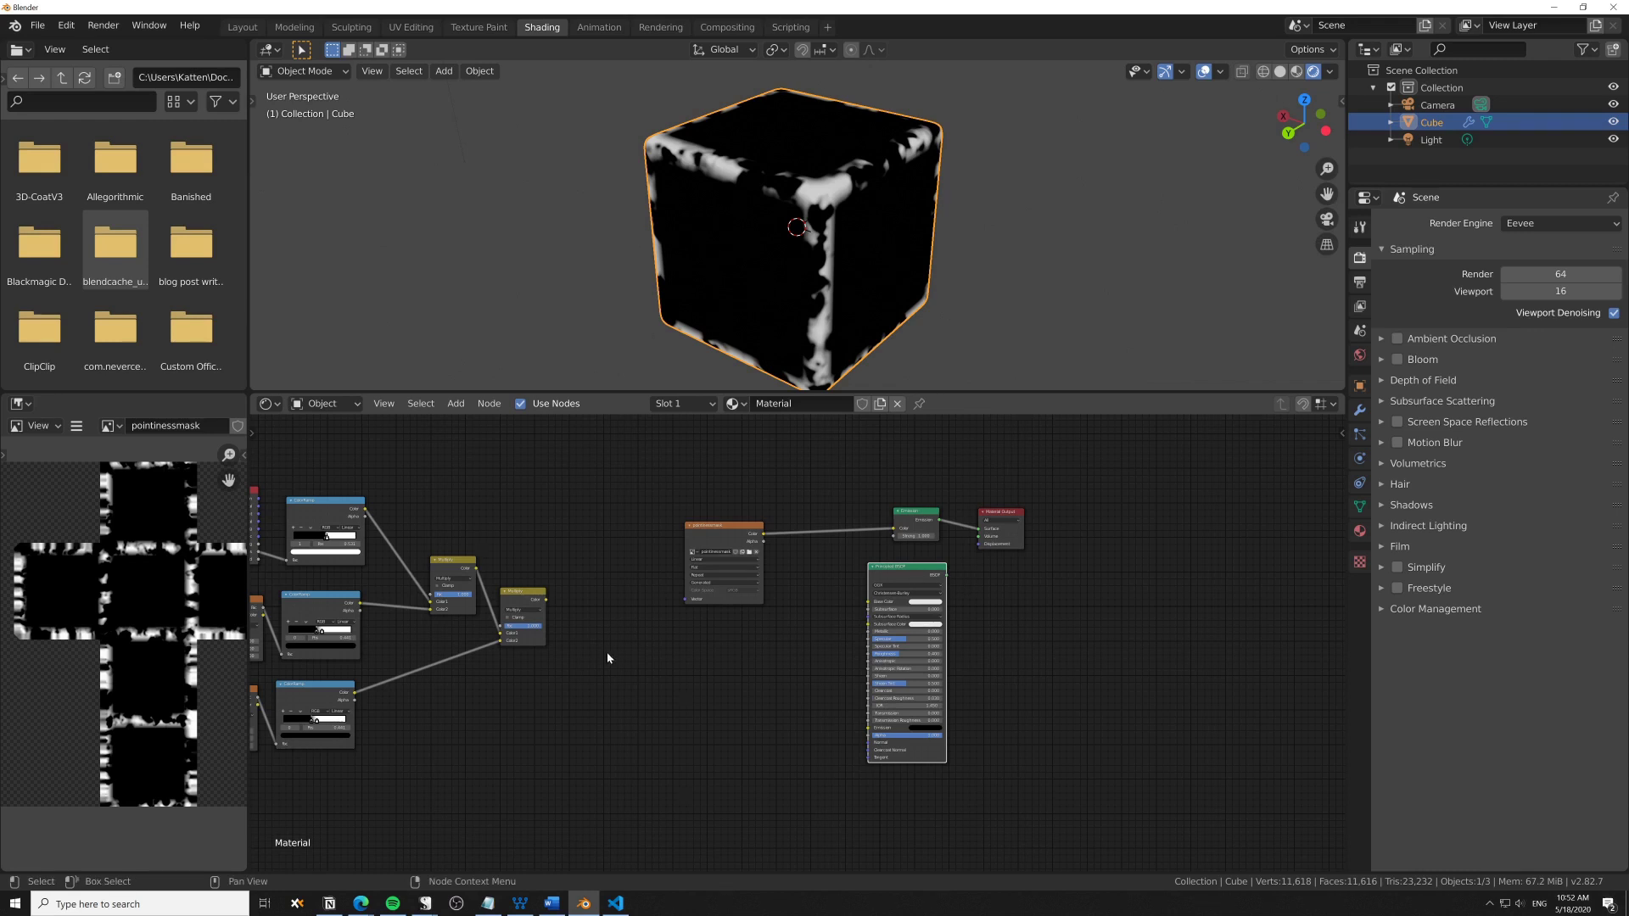
# Move the eight left nodes aside and detach the pointinessmask image node from Emission
pyautogui.press('Home')
pyautogui.press('b')
pyautogui.moveTo(509, 502); pyautogui.dragTo(789, 717)
pyautogui.press('g')
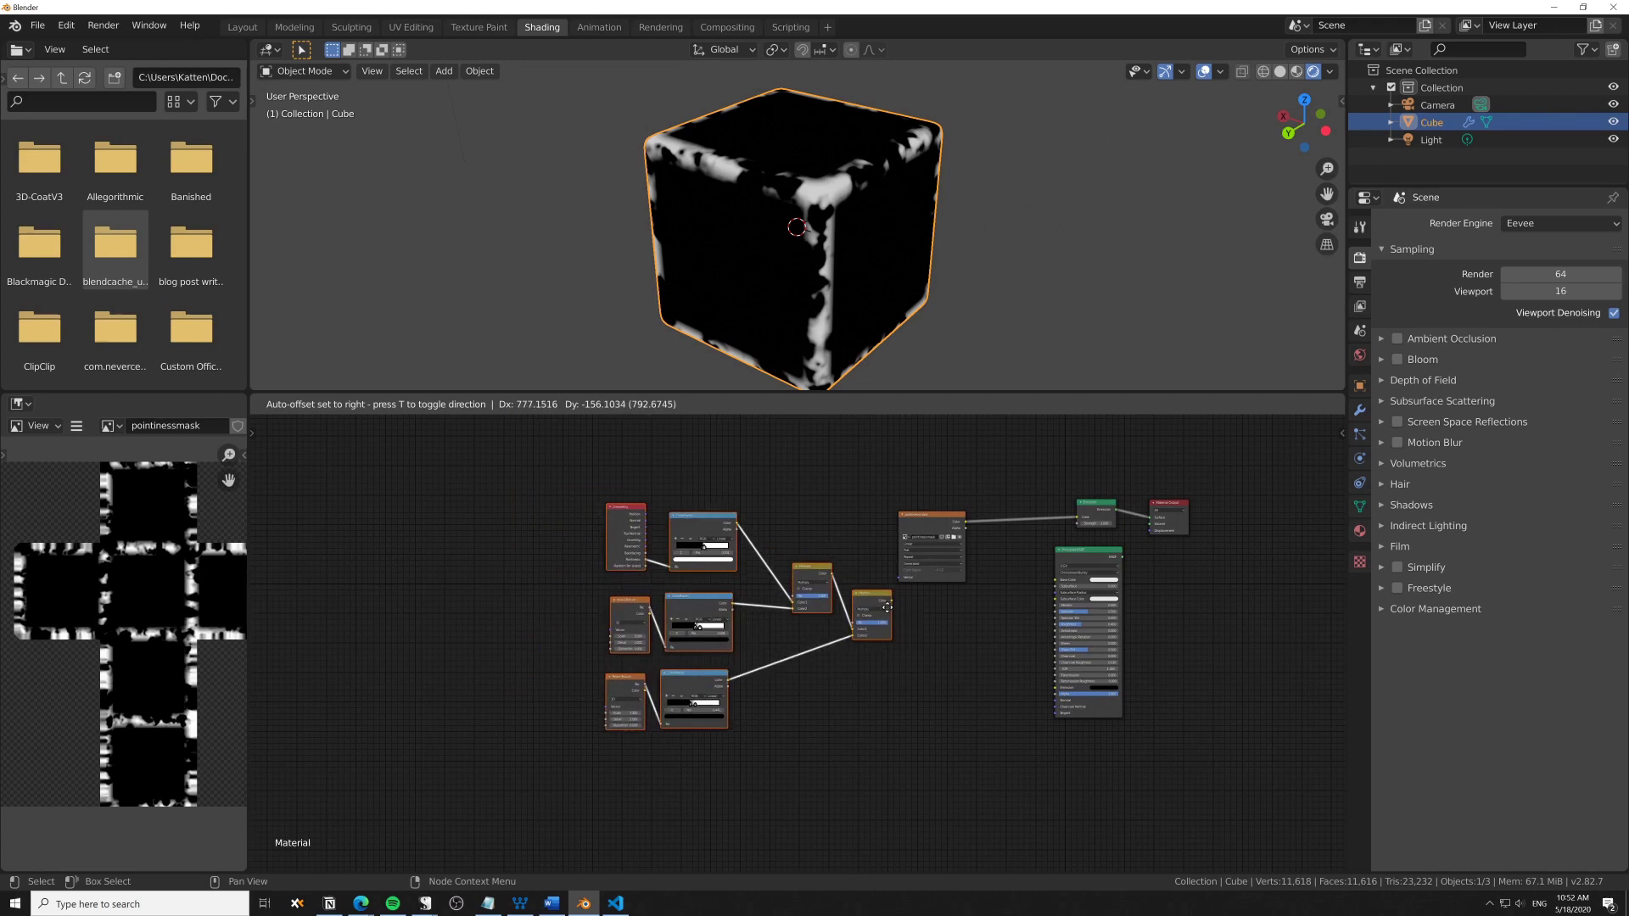
pyautogui.click(923, 541)
pyautogui.moveTo(923, 541); pyautogui.dragTo(1200, 586)
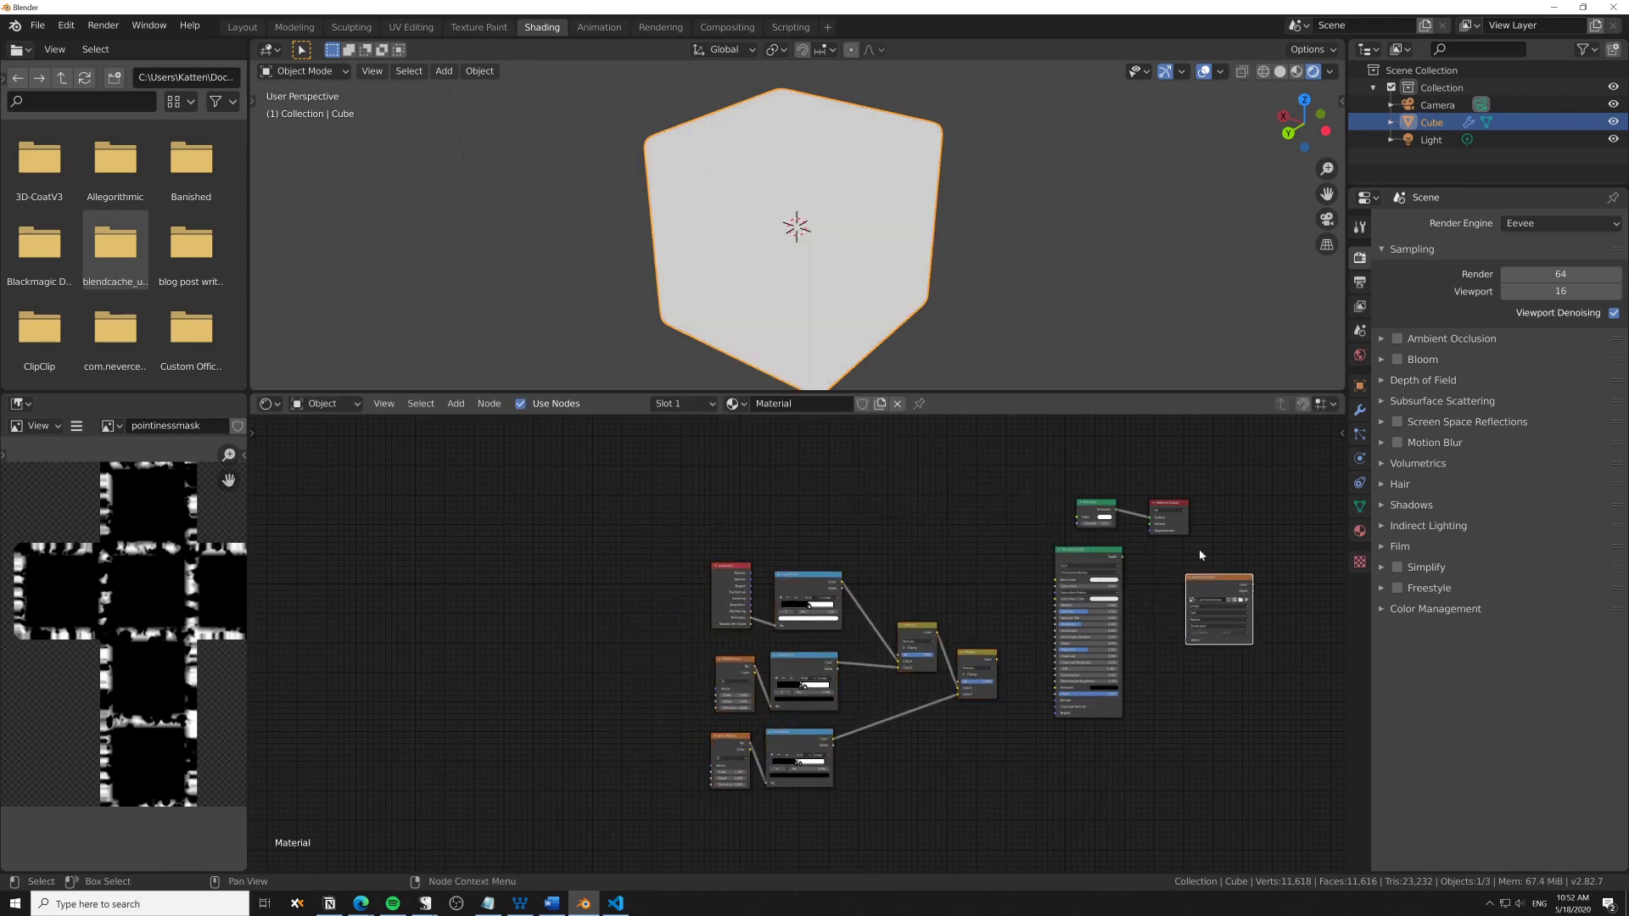
pyautogui.moveTo(665, 514); pyautogui.dragTo(970, 779)
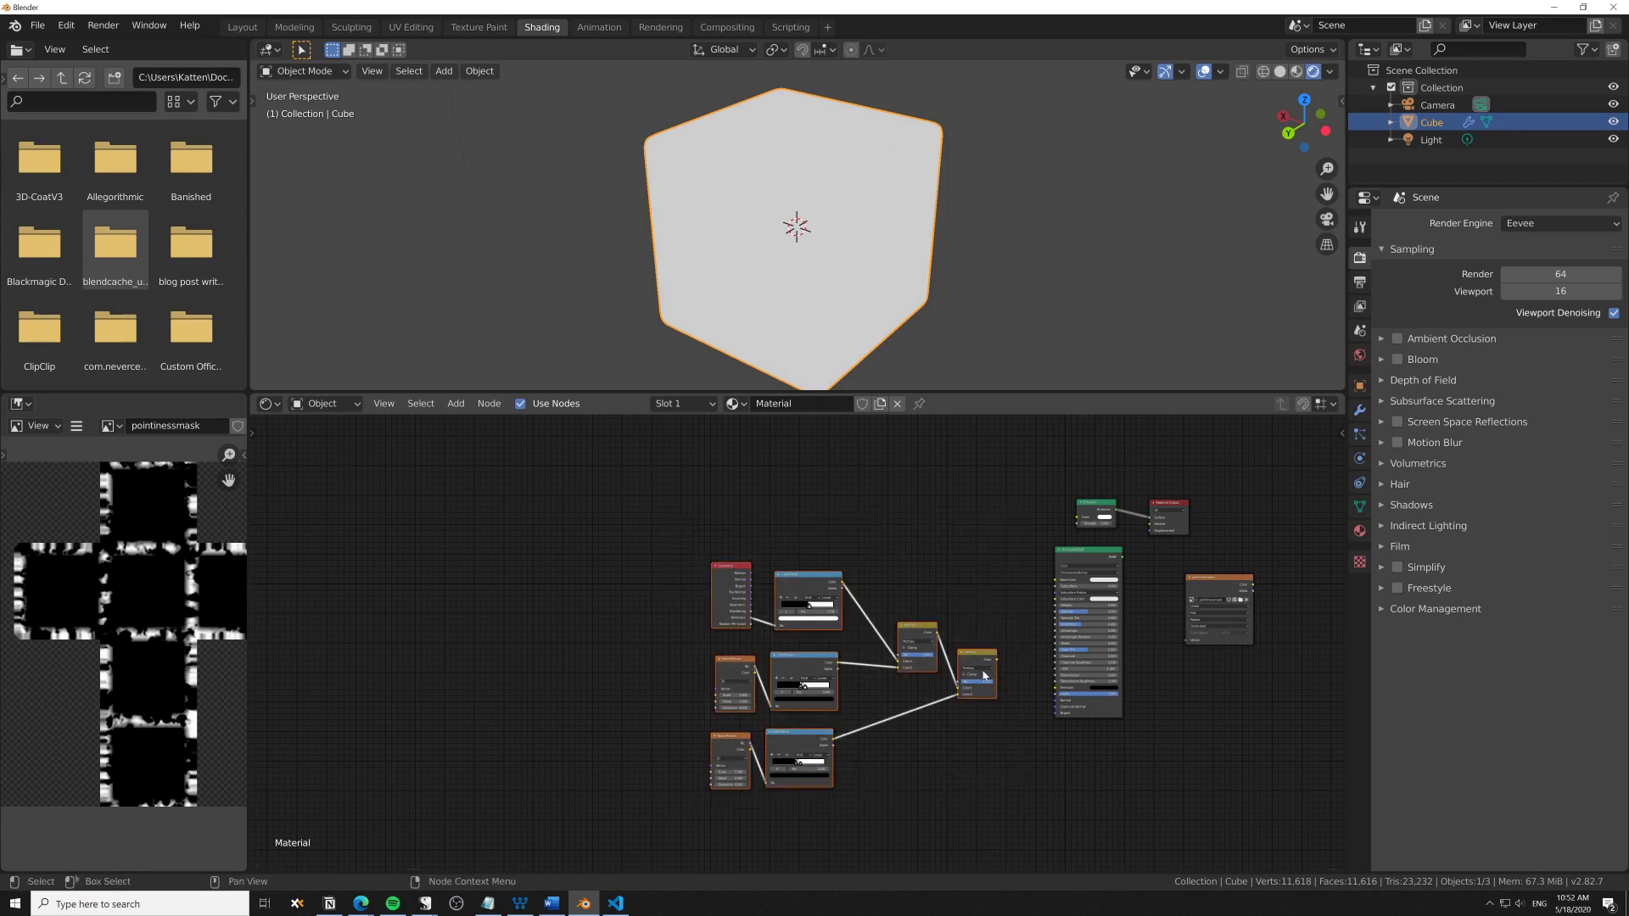
pyautogui.moveTo(982, 663); pyautogui.dragTo(1077, 519)
pyautogui.scroll(2, 960, 613)
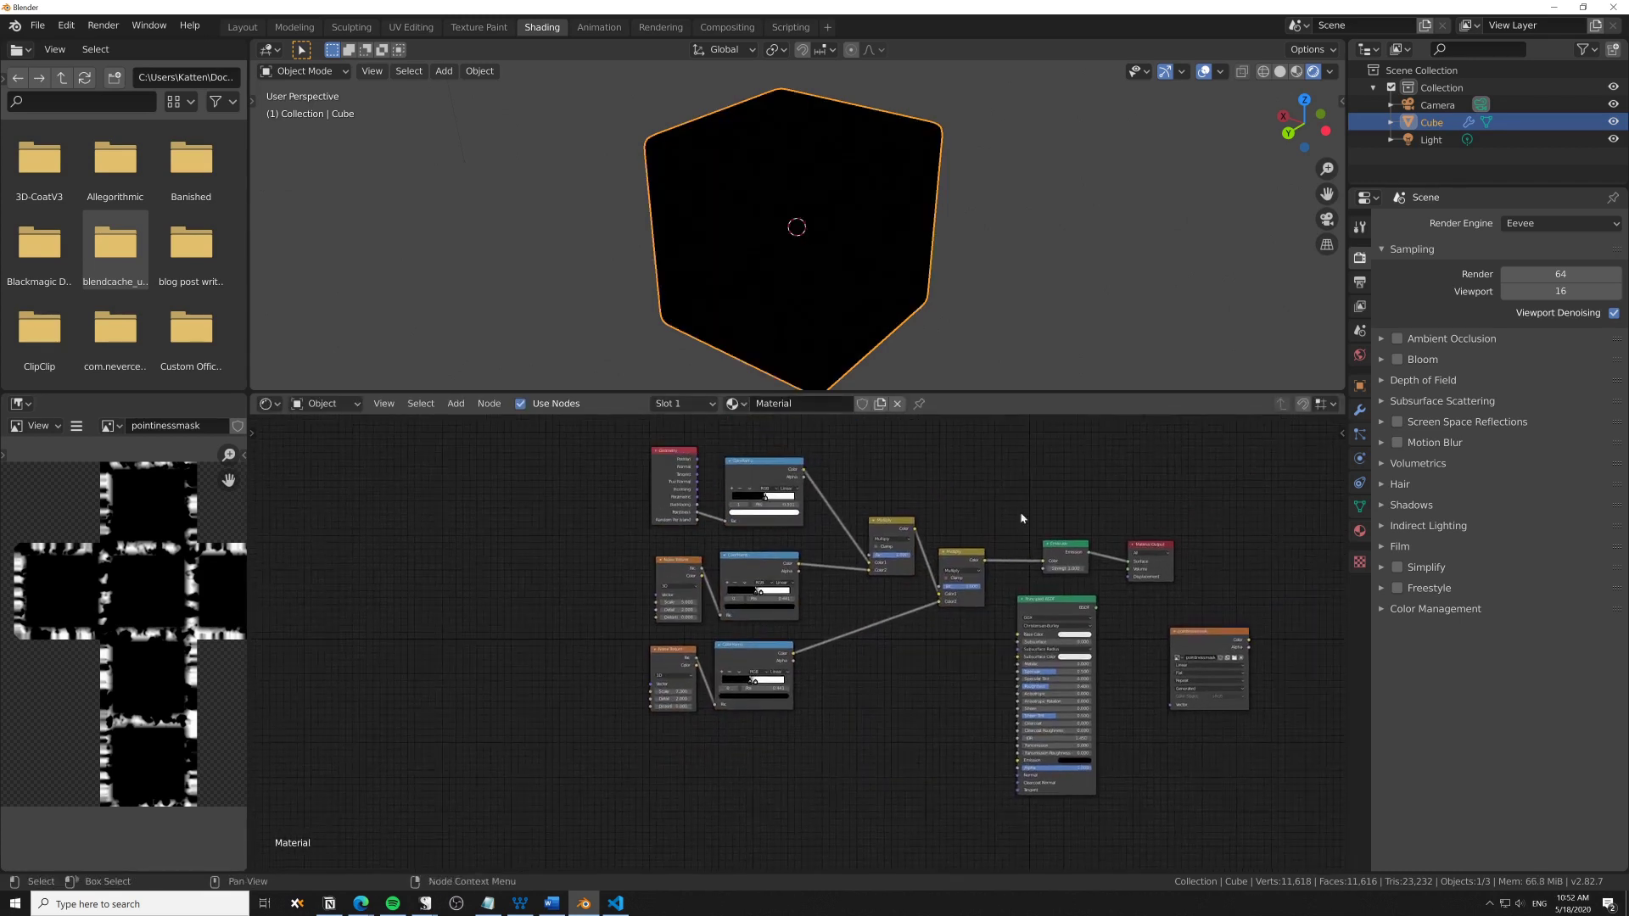
# Switch the render engine back to Cycles and raise the middle noise Scale to 7.400
pyautogui.click(1504, 227)
pyautogui.click(1519, 281)
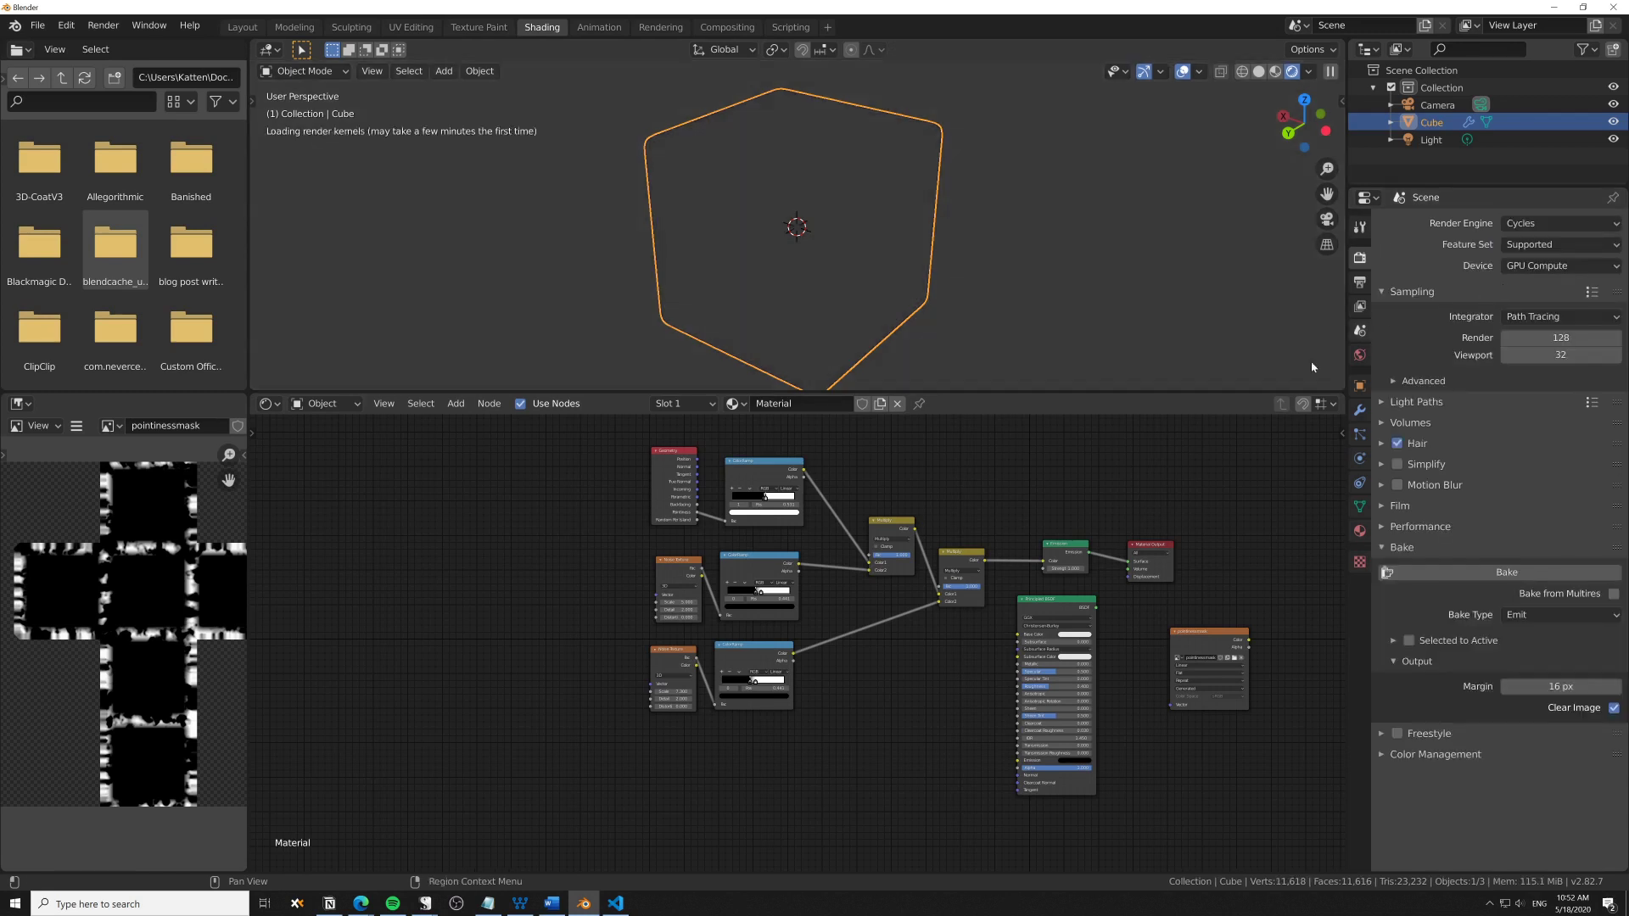
pyautogui.scroll(1, 952, 674)
pyautogui.moveTo(762, 588); pyautogui.dragTo(757, 591)
pyautogui.moveTo(655, 598); pyautogui.dragTo(675, 598)
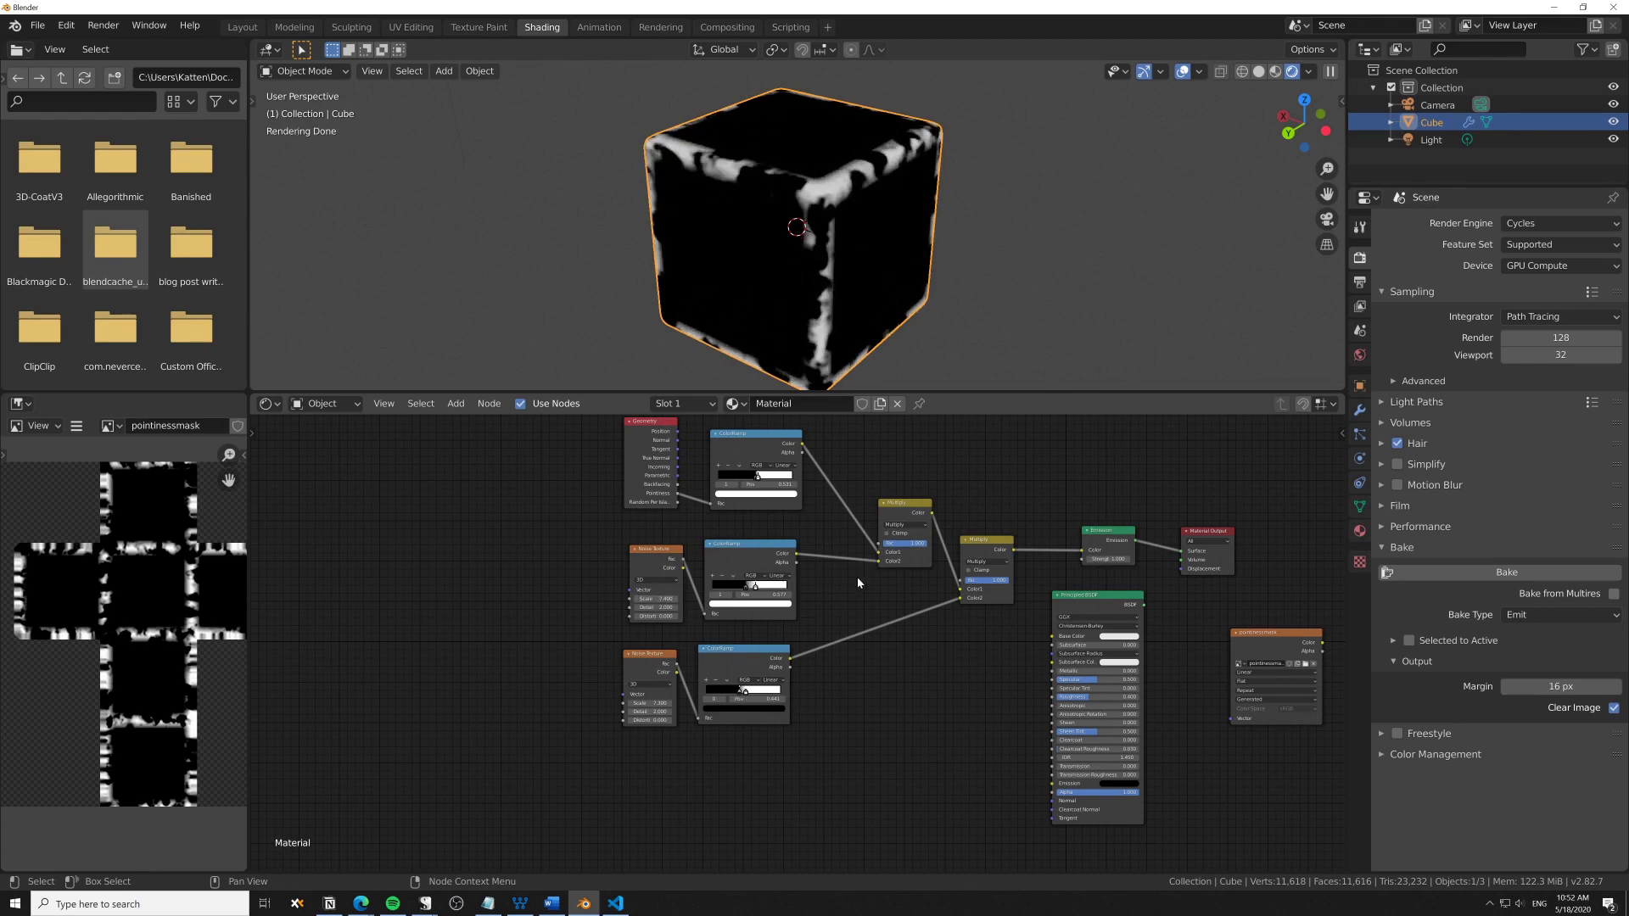
# Cut the noise links, wire the top ColorRamp to Emission Color, and delete both Multiply nodes
pyautogui.keyDown('ctrl'); pyautogui.moveTo(864, 540); pyautogui.dragTo(809, 658, button='right'); pyautogui.keyUp('ctrl')
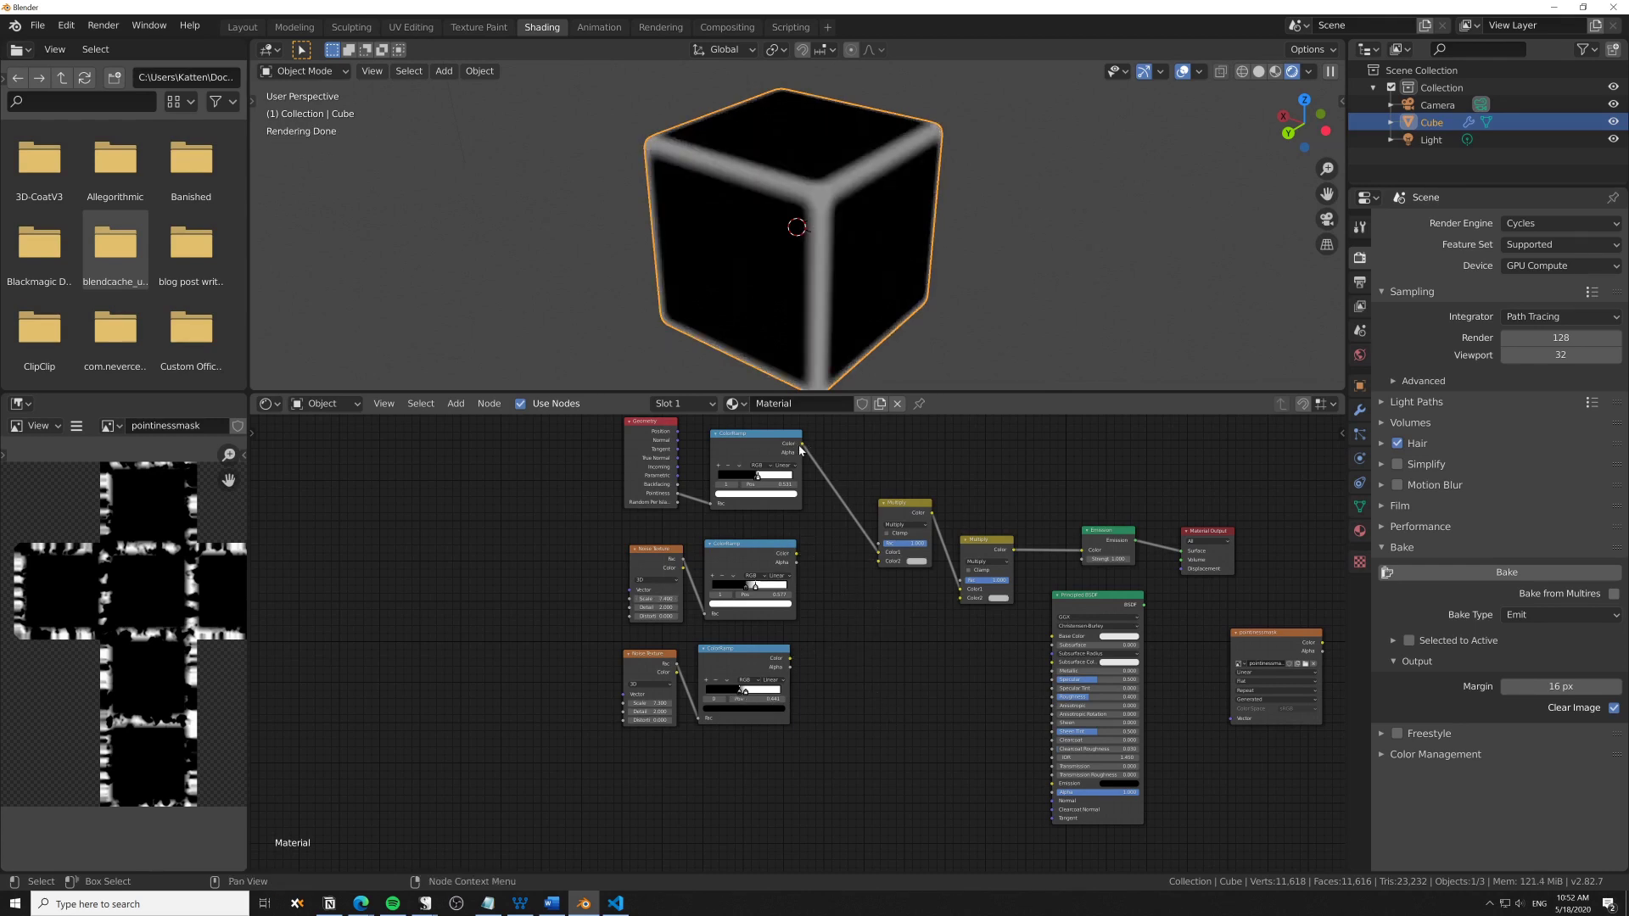
pyautogui.moveTo(800, 445); pyautogui.dragTo(1084, 550)
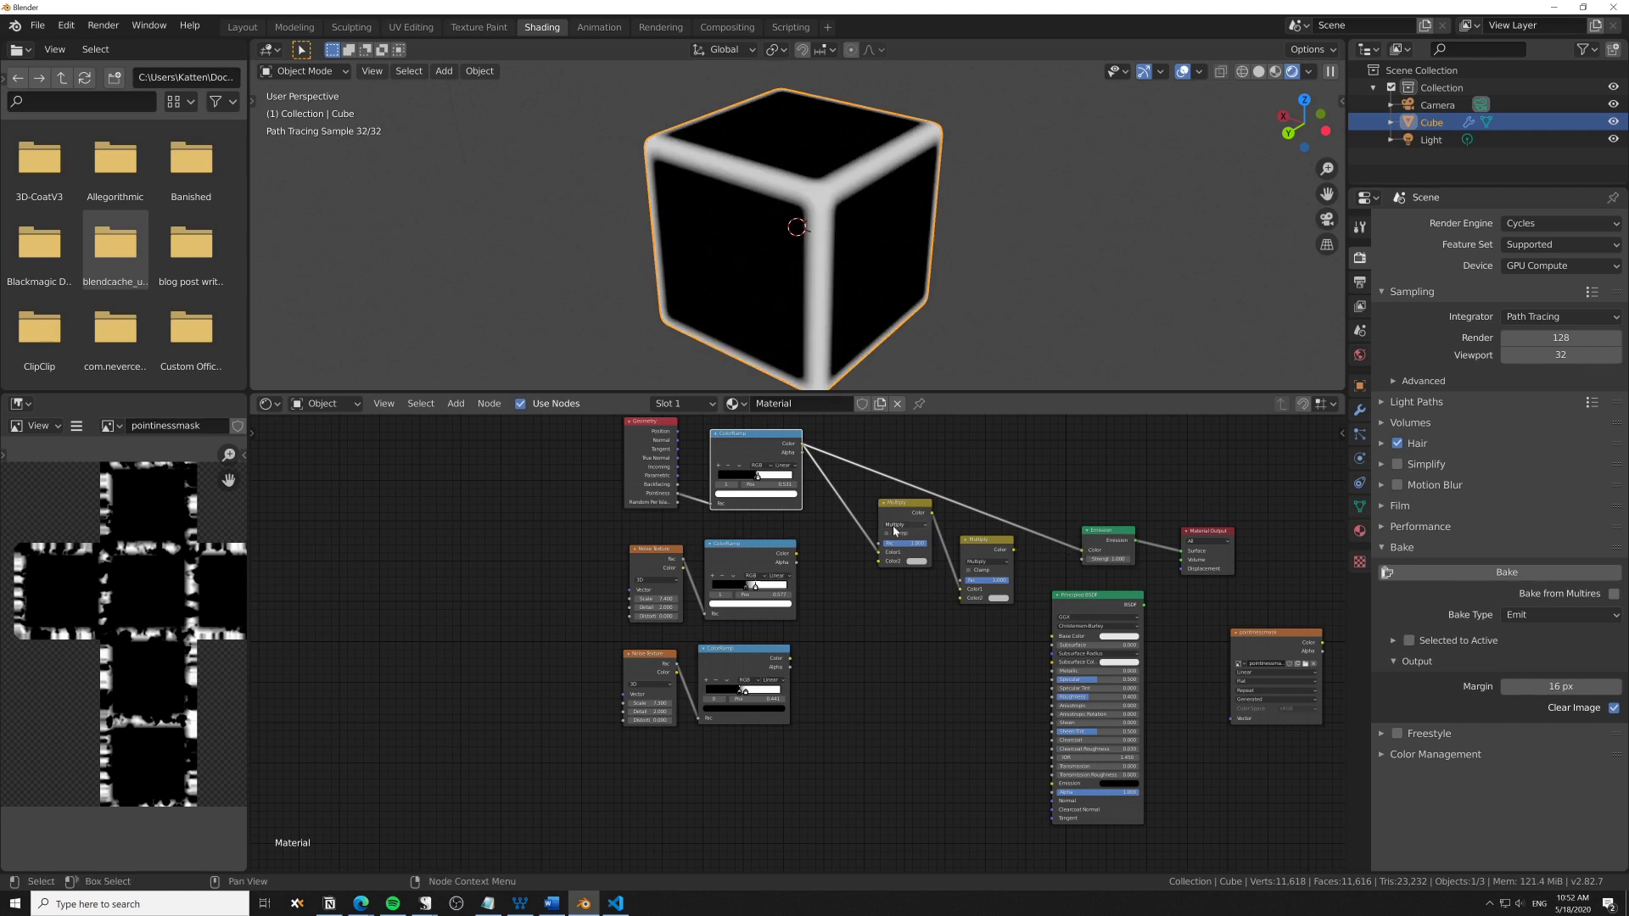
pyautogui.moveTo(895, 531); pyautogui.dragTo(984, 666)
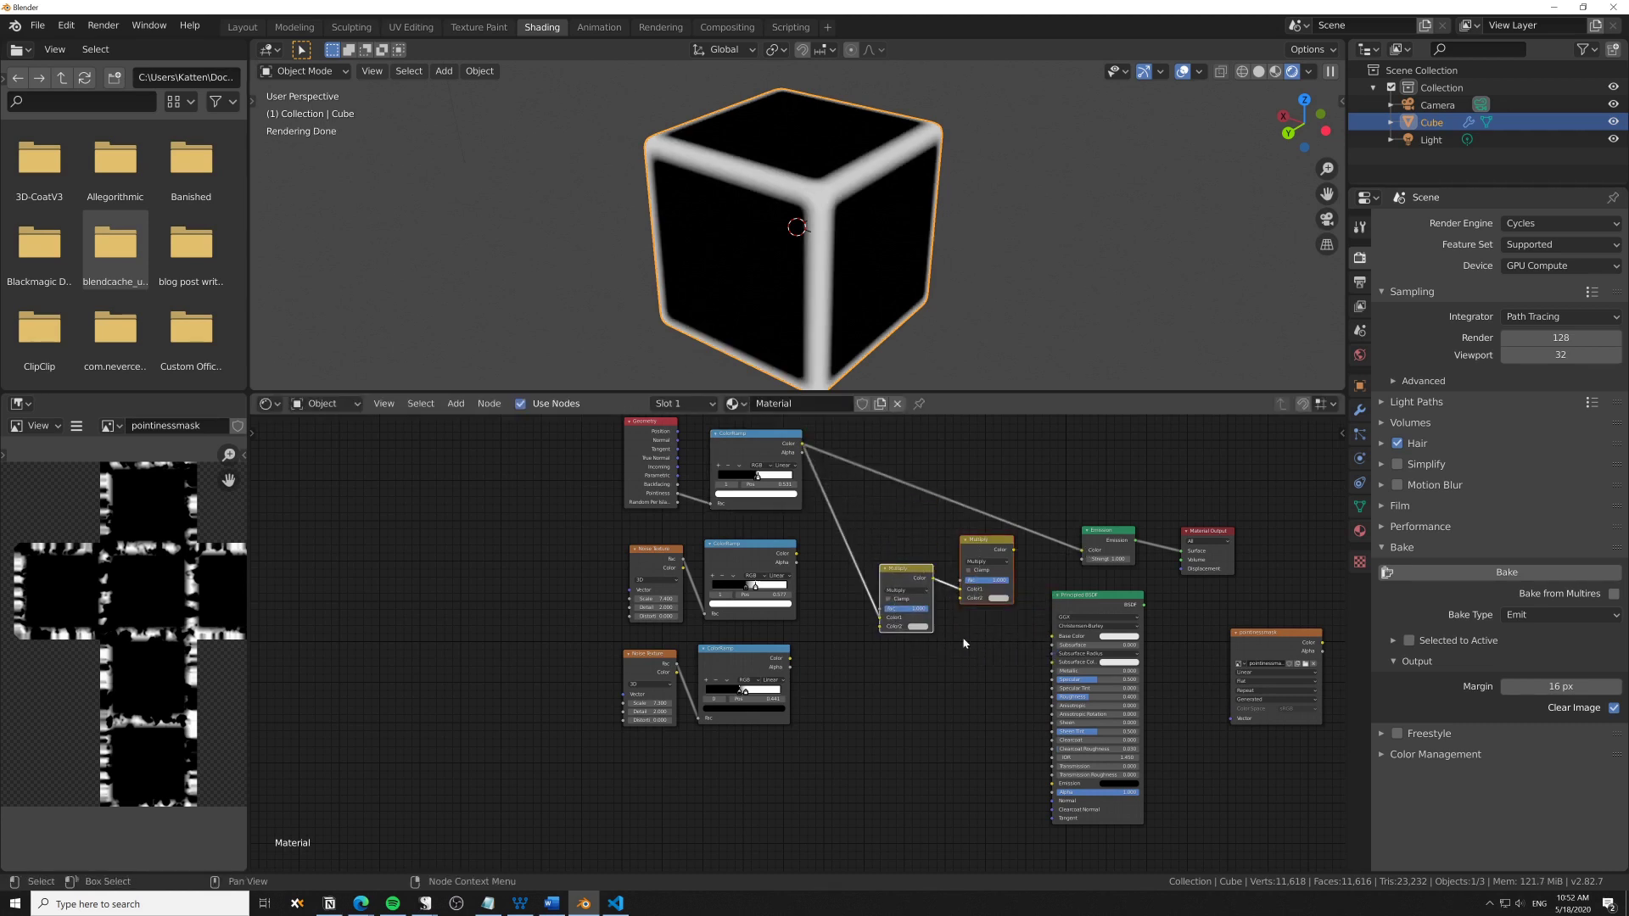
pyautogui.press('x')
# Shift the pointinessmask and Principled BSDF nodes to the left
pyautogui.moveTo(1279, 643); pyautogui.dragTo(1239, 639)
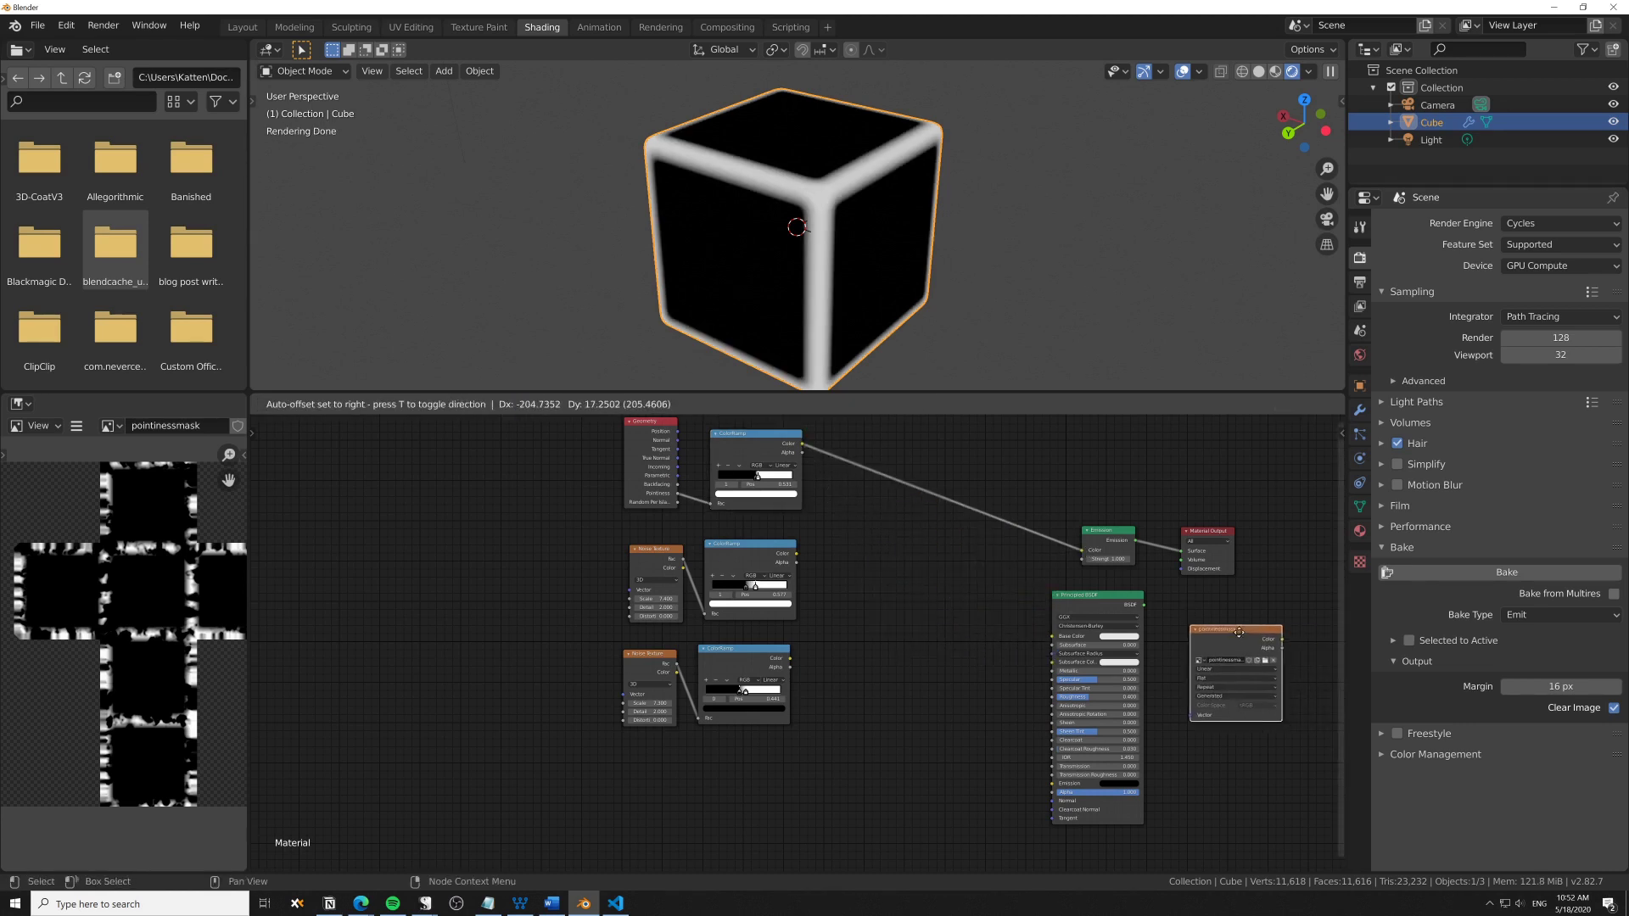
pyautogui.moveTo(1111, 604); pyautogui.dragTo(1040, 604)
pyautogui.moveTo(1230, 633); pyautogui.dragTo(1172, 625)
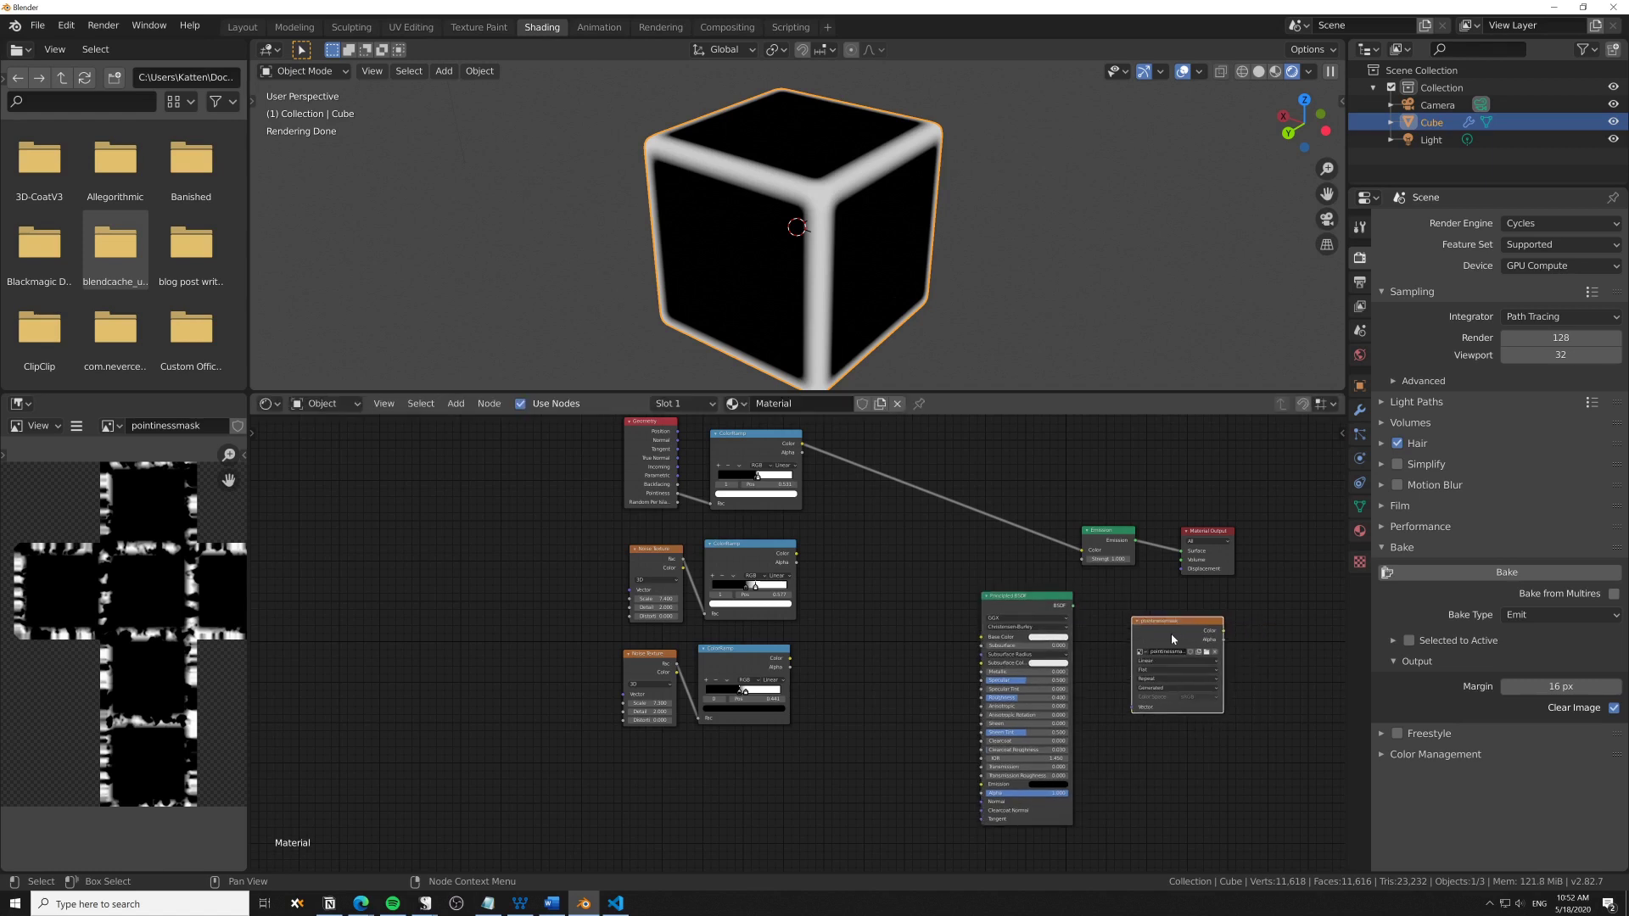
# Rebake the pointinessmask image, switch to Eevee, and insert the image node into the Emission link
pyautogui.click(1507, 572)
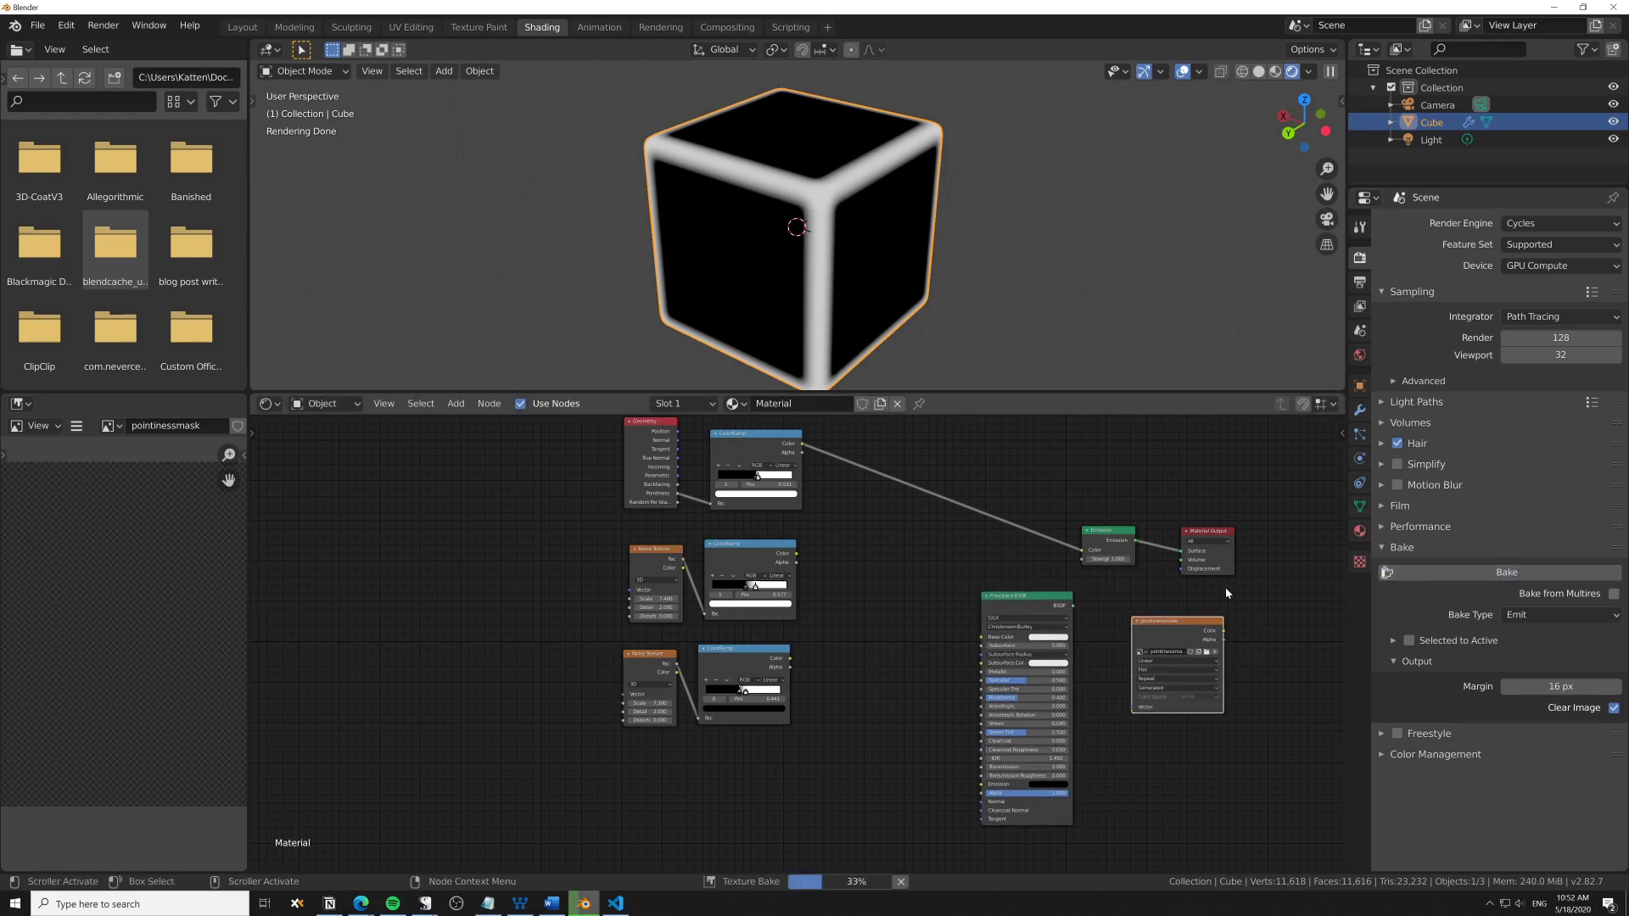
pyautogui.click(1547, 226)
pyautogui.click(1534, 245)
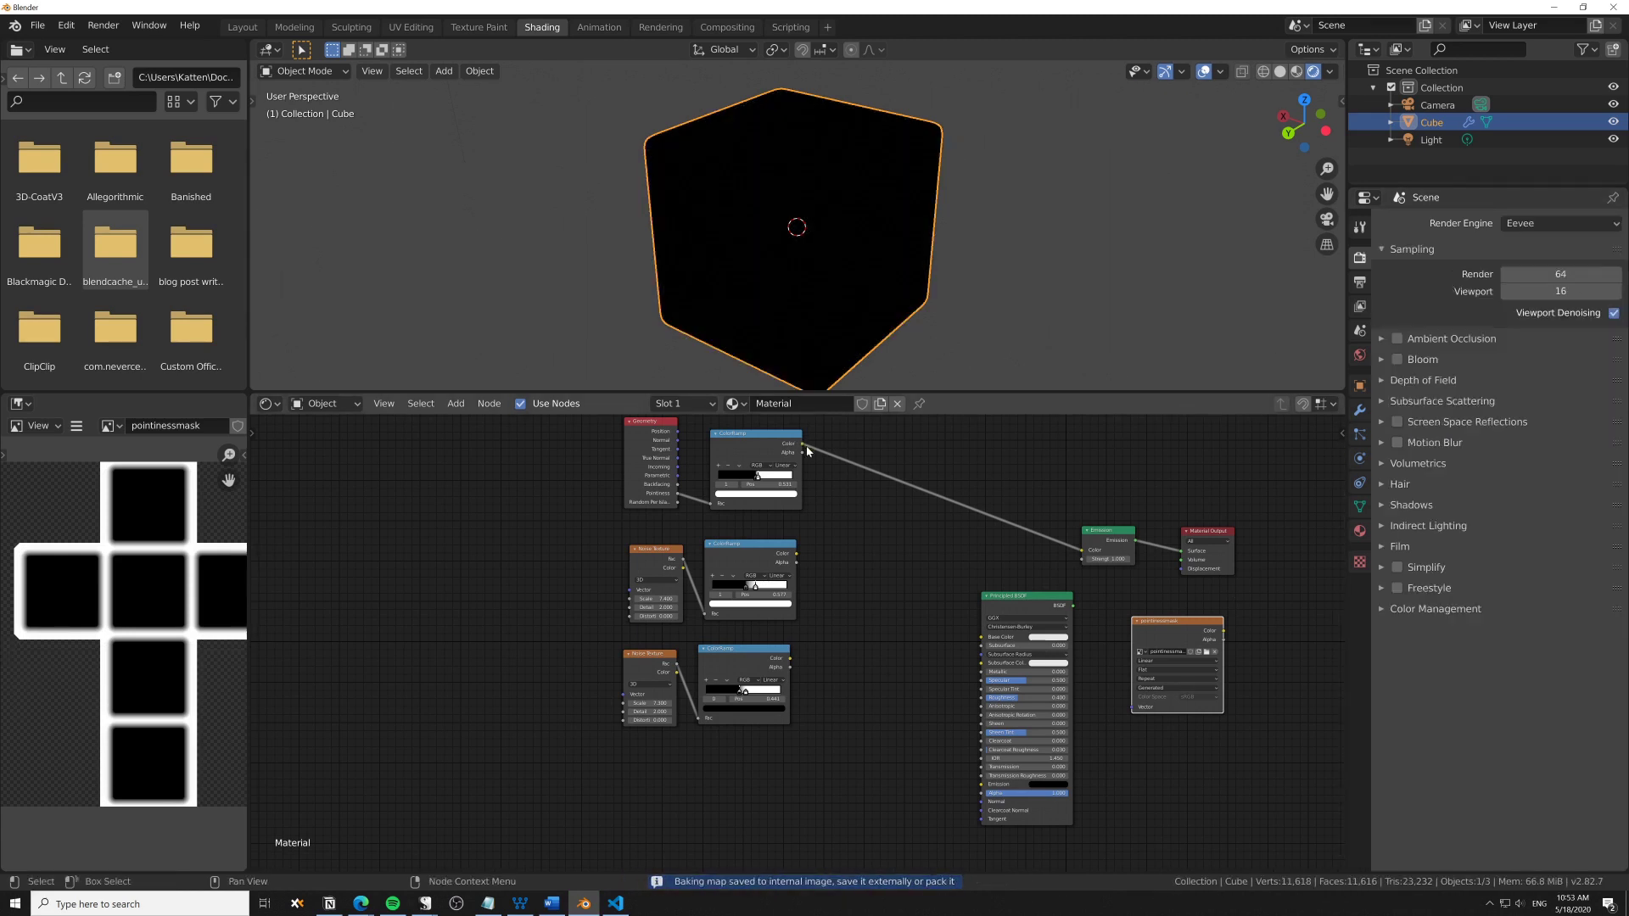
pyautogui.moveTo(1222, 634); pyautogui.dragTo(1083, 550)
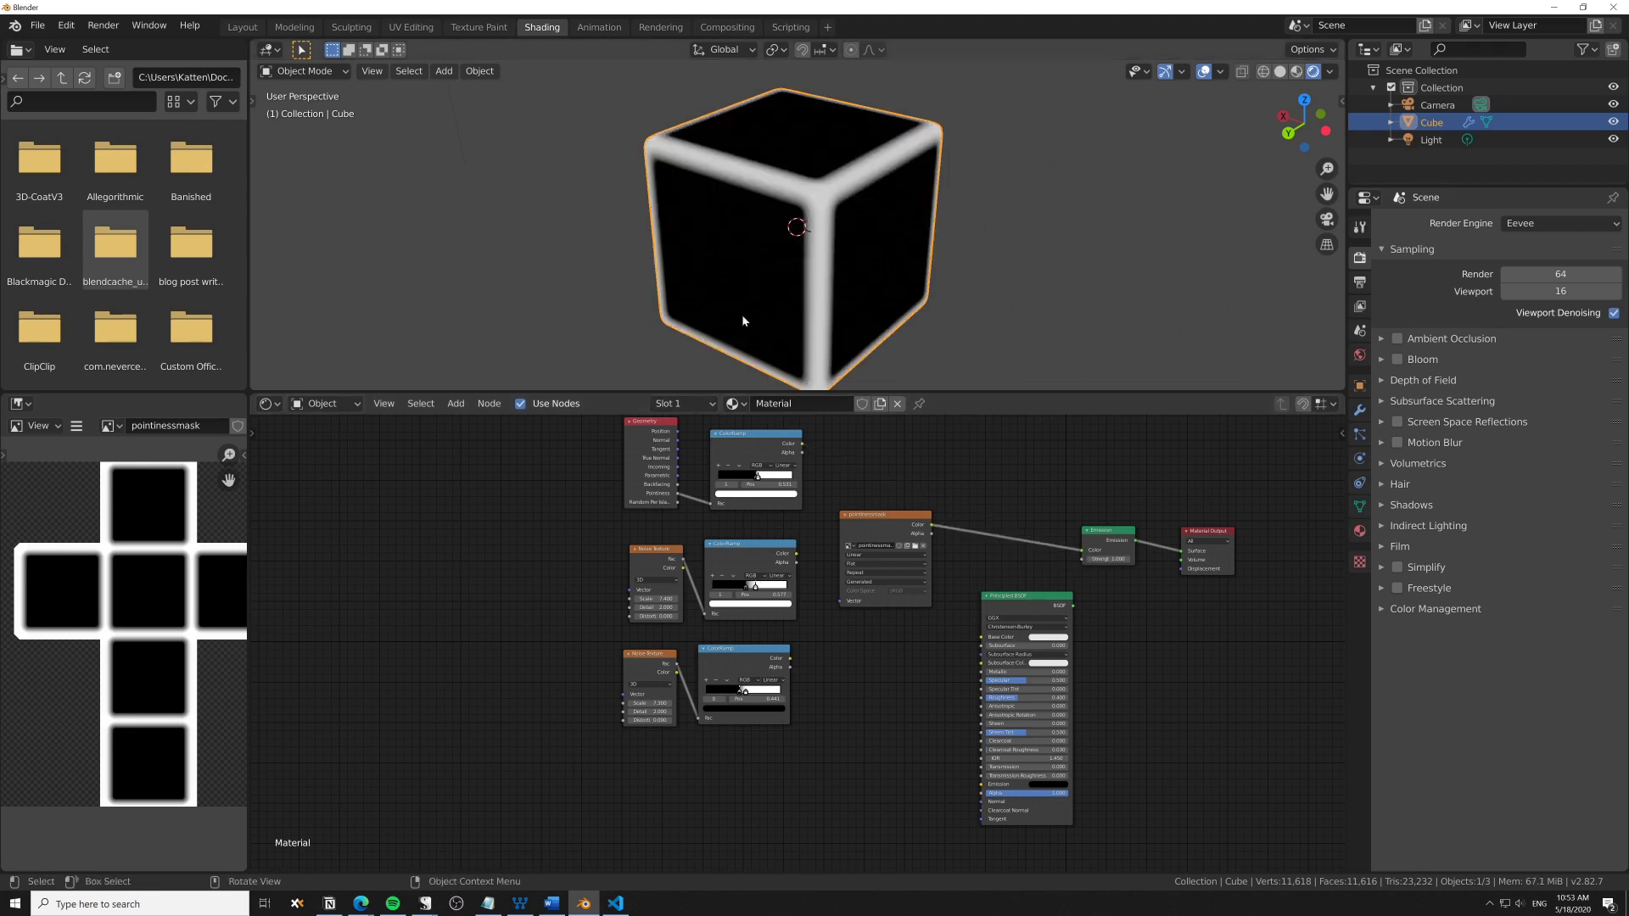
pyautogui.moveTo(743, 321); pyautogui.dragTo(1006, 243, button='middle')
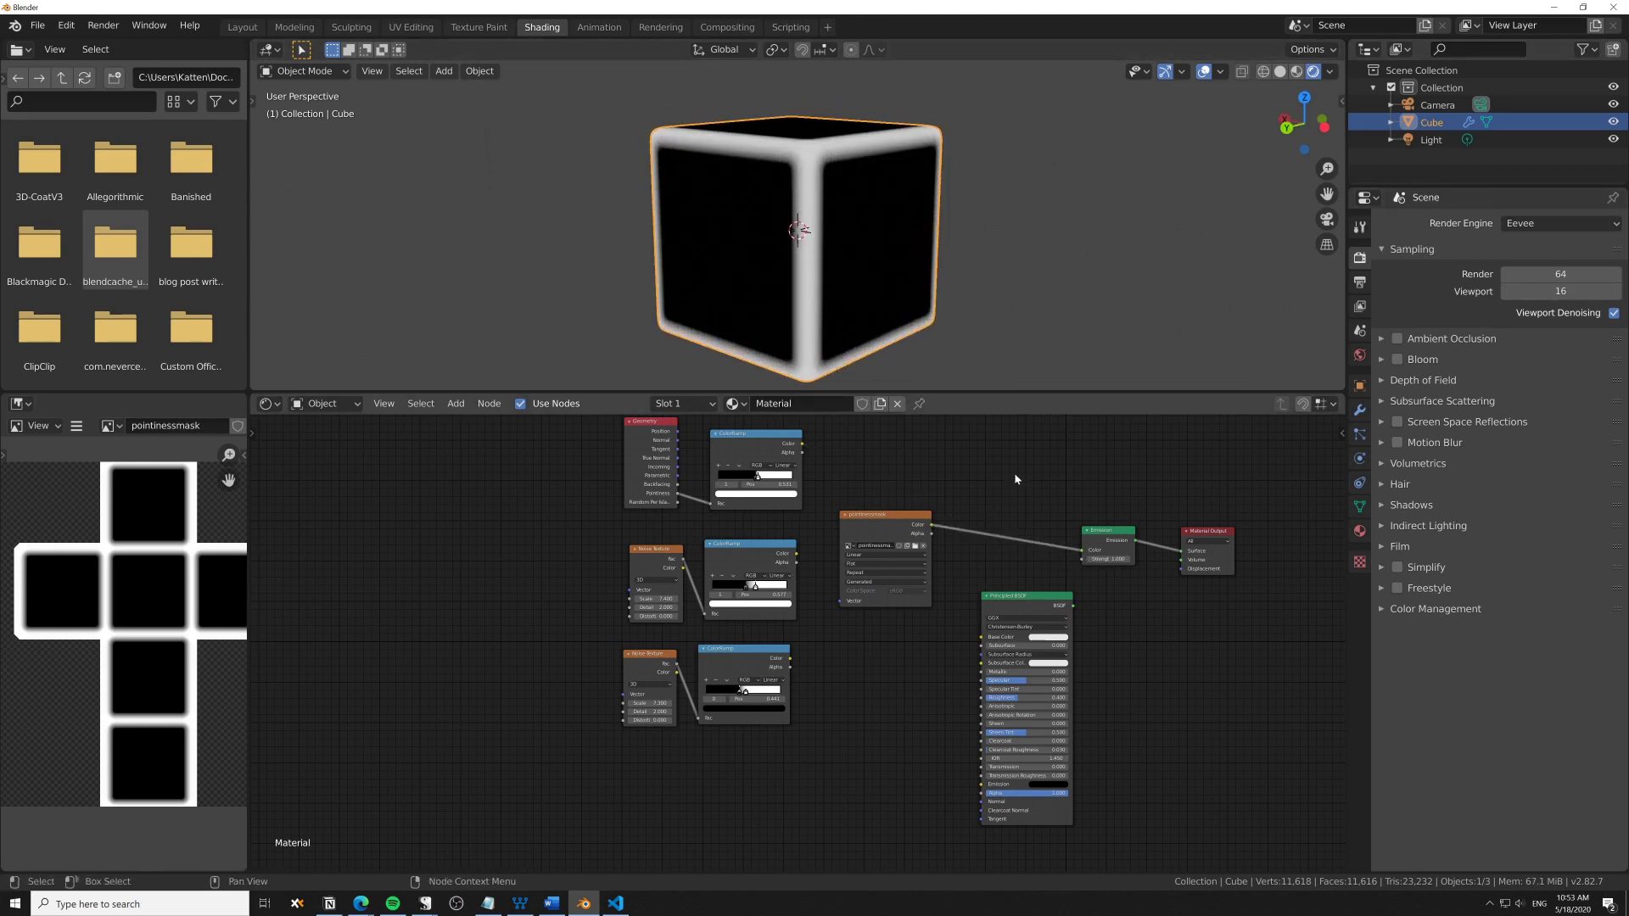